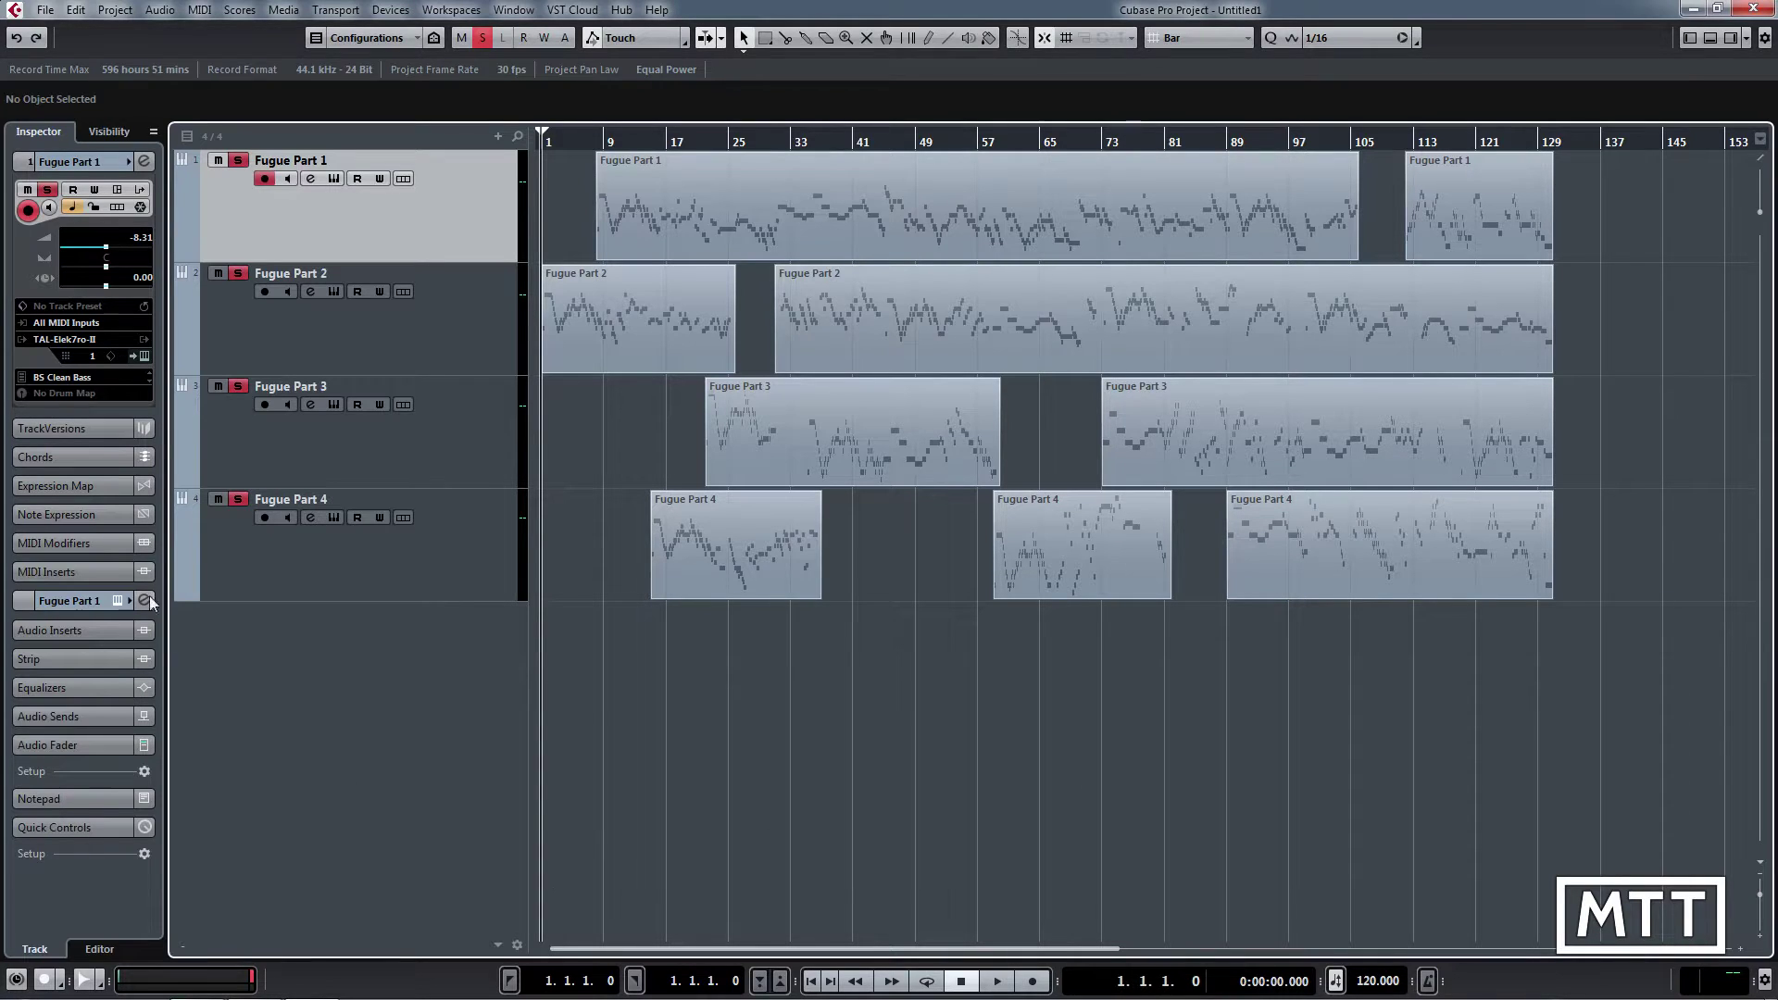
pyautogui.click(87, 631)
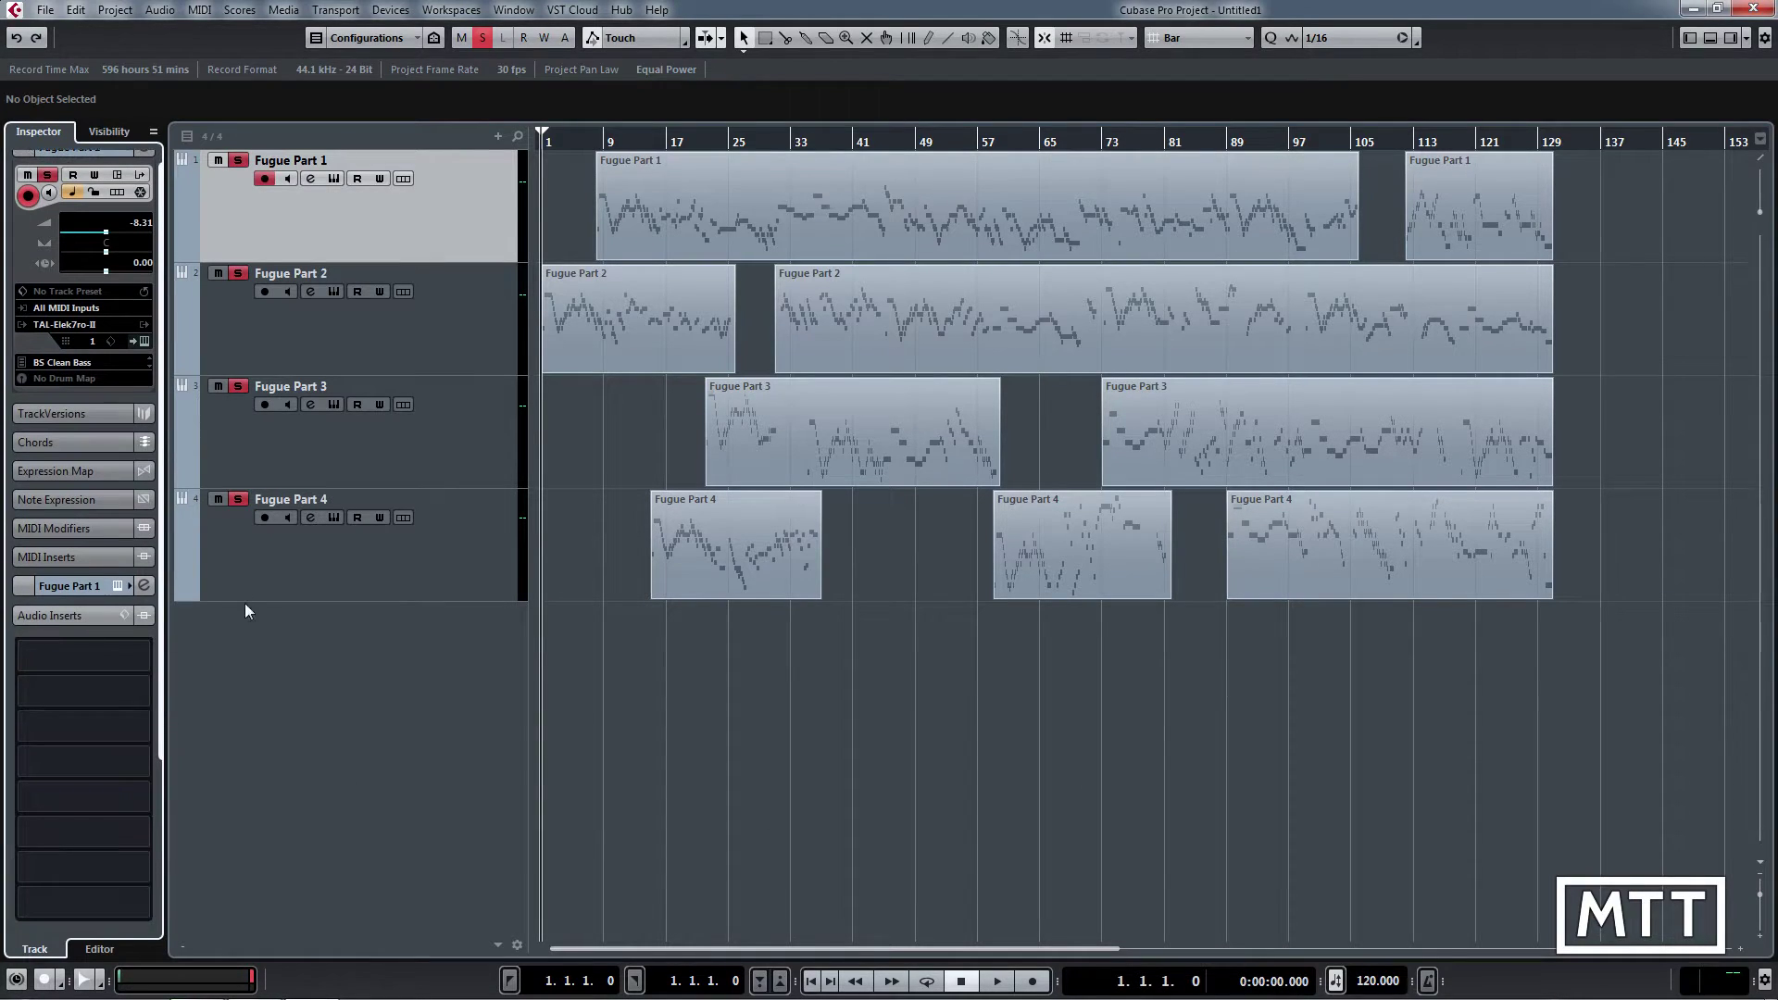
pyautogui.click(95, 664)
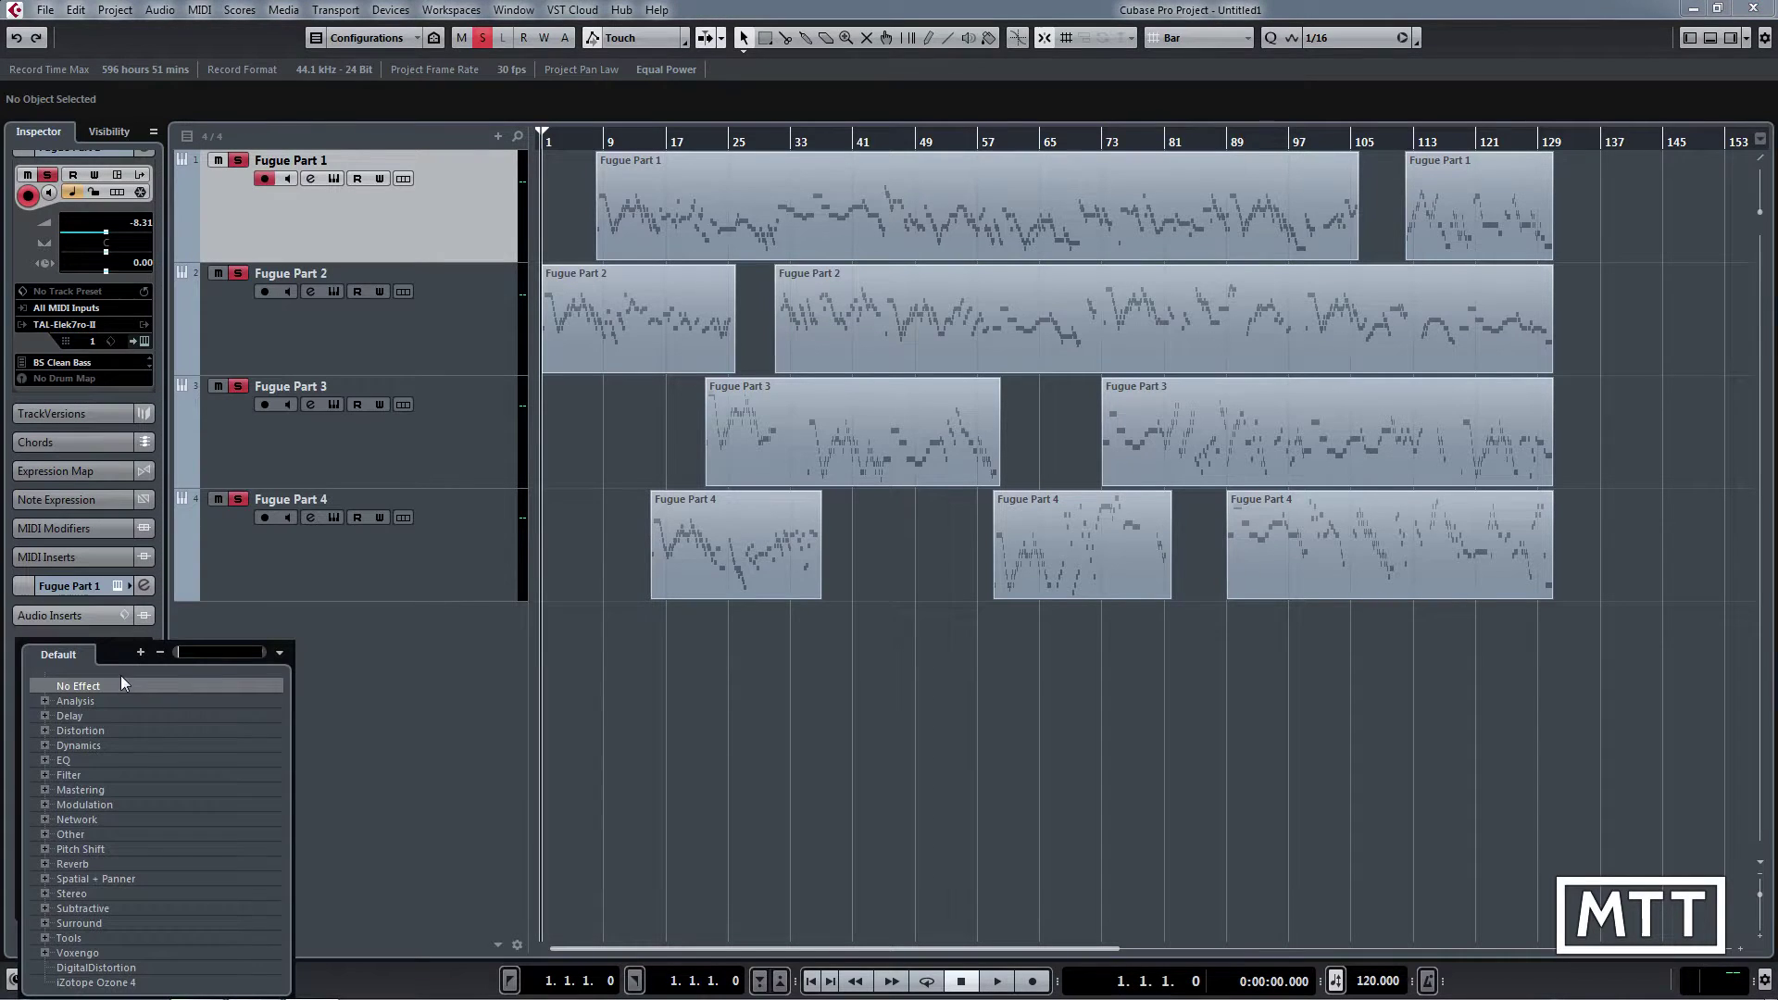
pyautogui.click(45, 715)
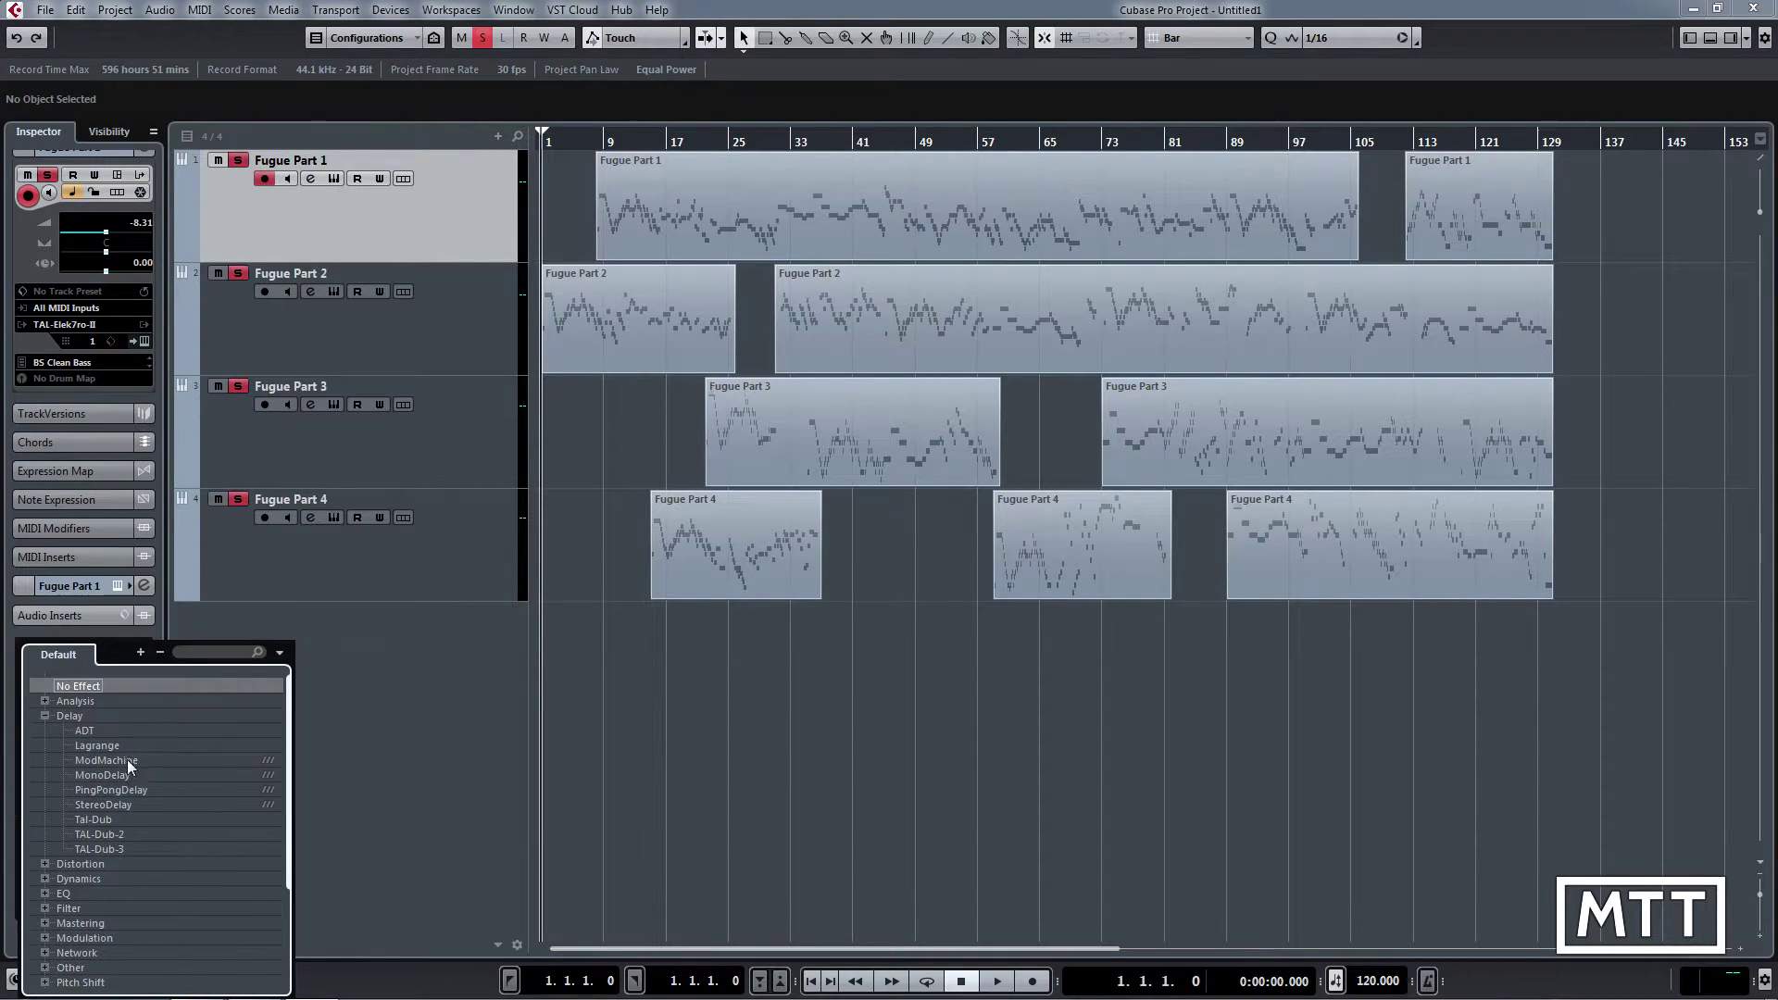
pyautogui.click(408, 698)
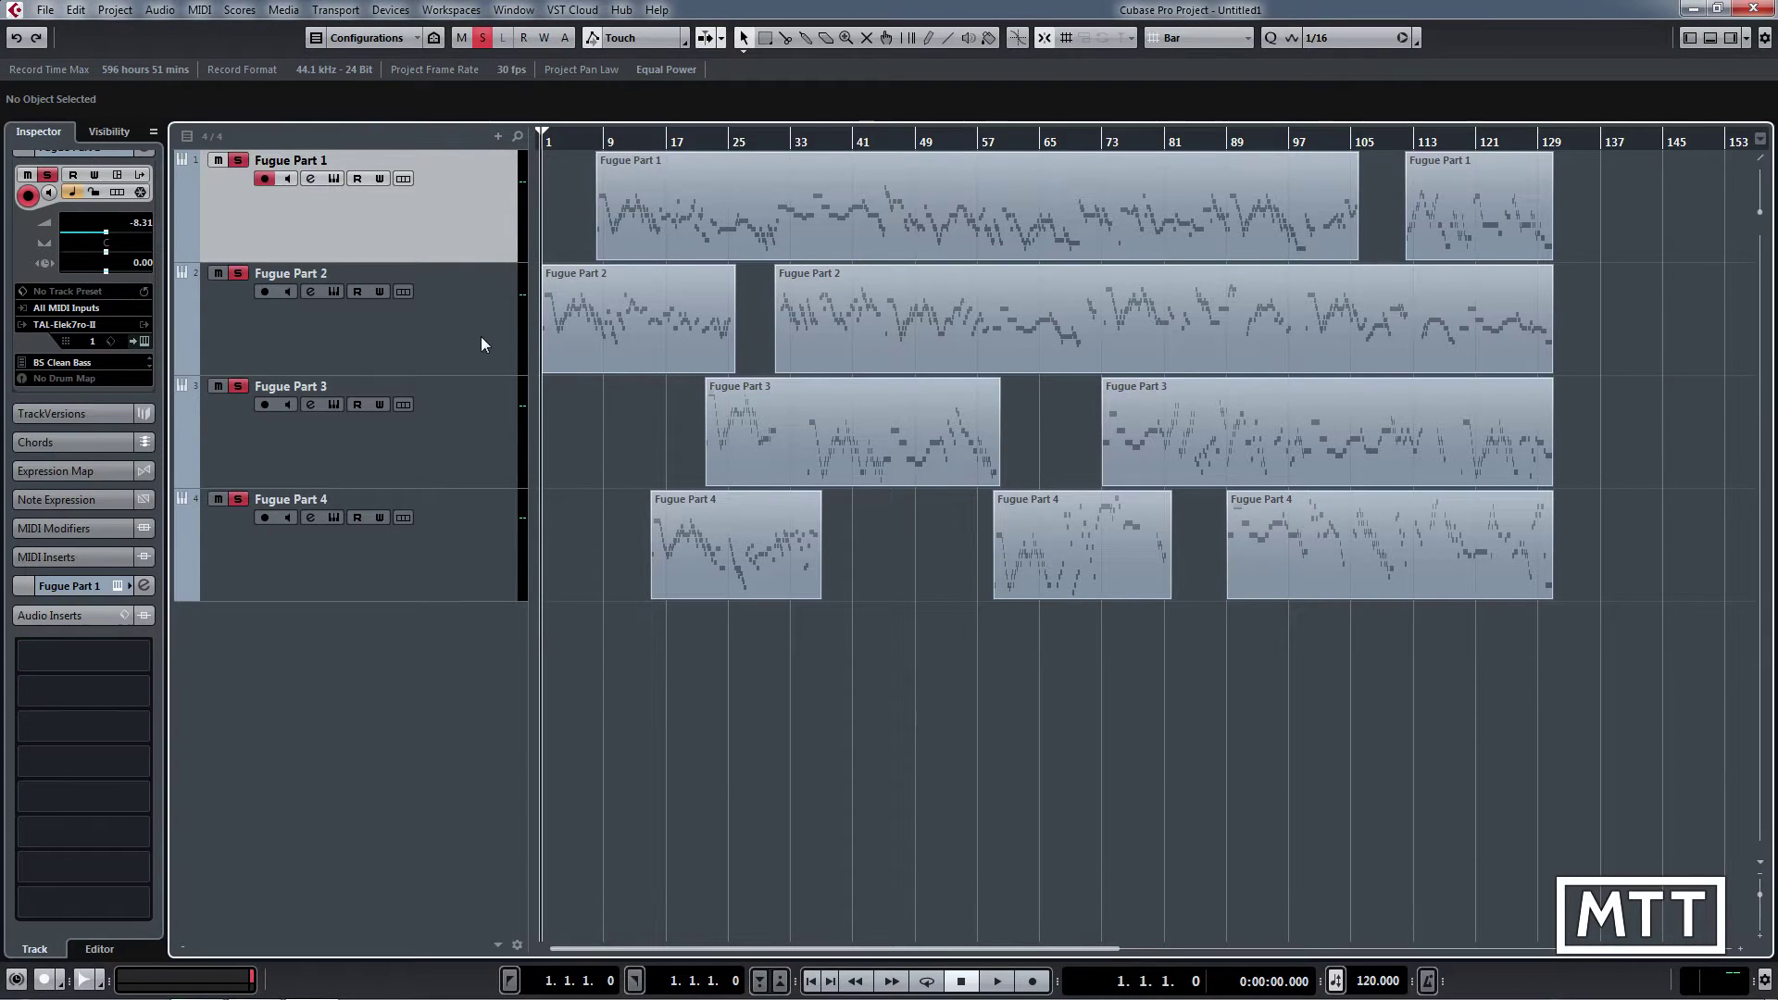
pyautogui.click(481, 345)
pyautogui.click(469, 442)
pyautogui.click(468, 535)
pyautogui.click(480, 235)
pyautogui.click(476, 361)
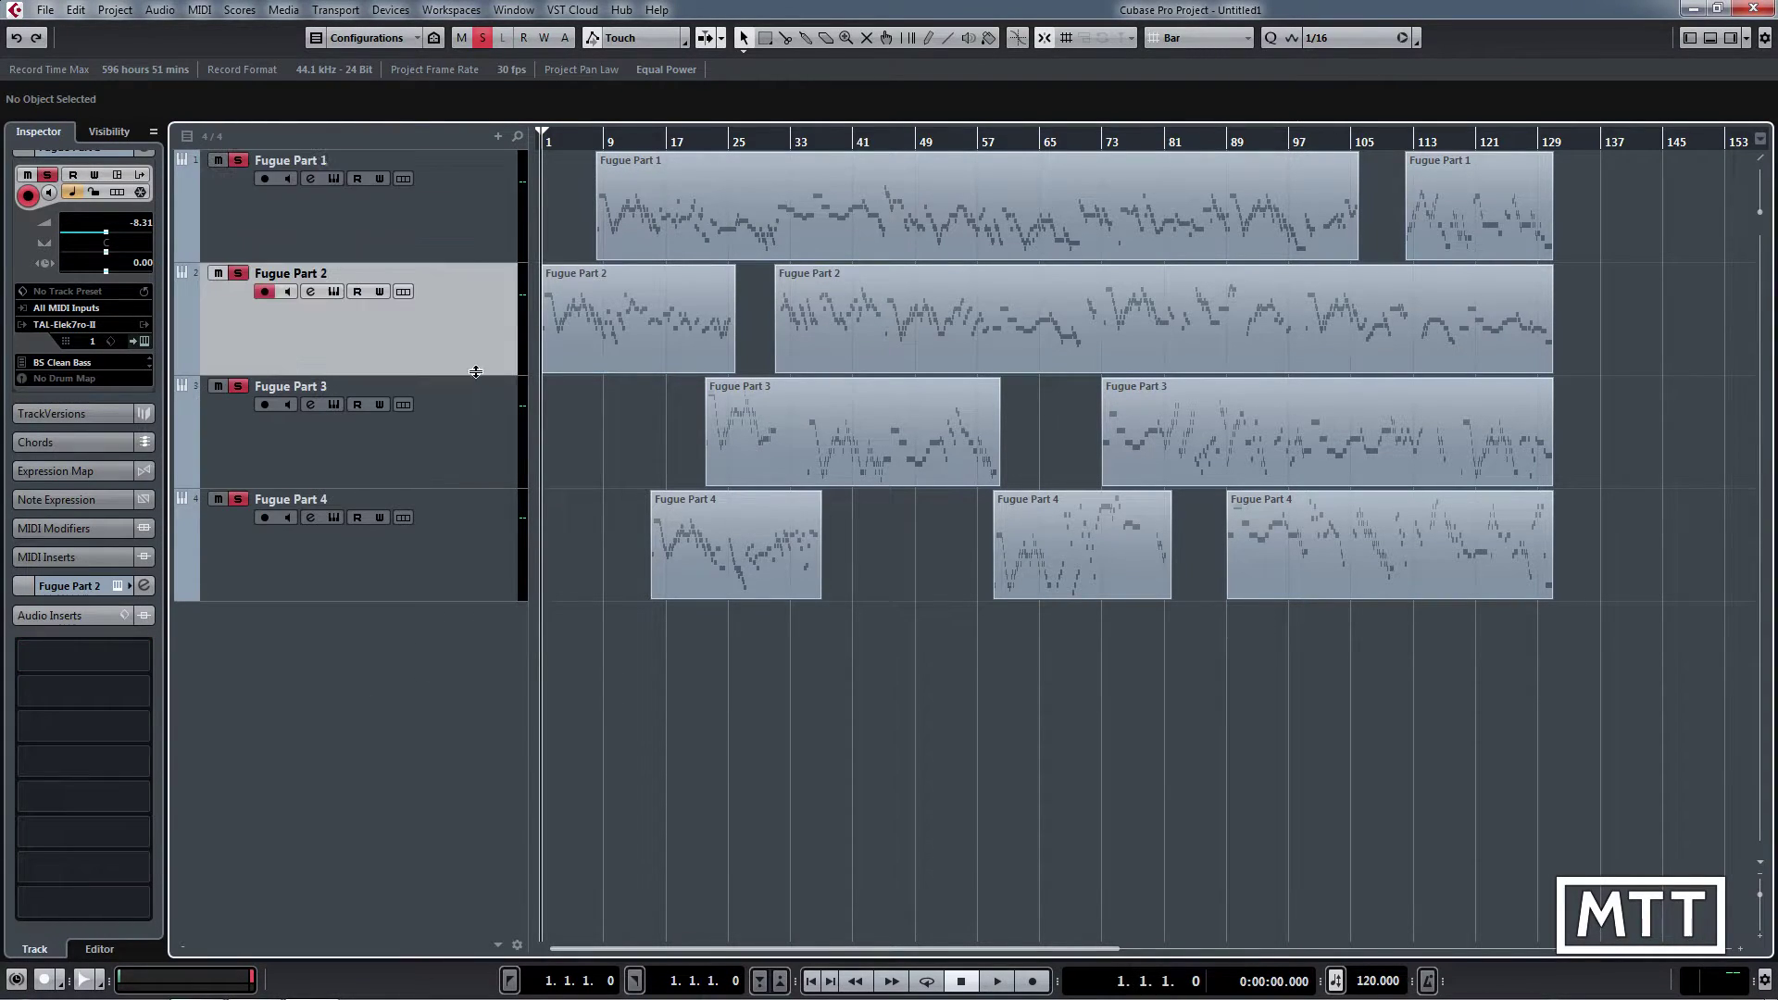
pyautogui.click(475, 435)
pyautogui.click(475, 559)
# Select the Fugue Part 1 track so its audio inserts can be edited
pyautogui.click(468, 254)
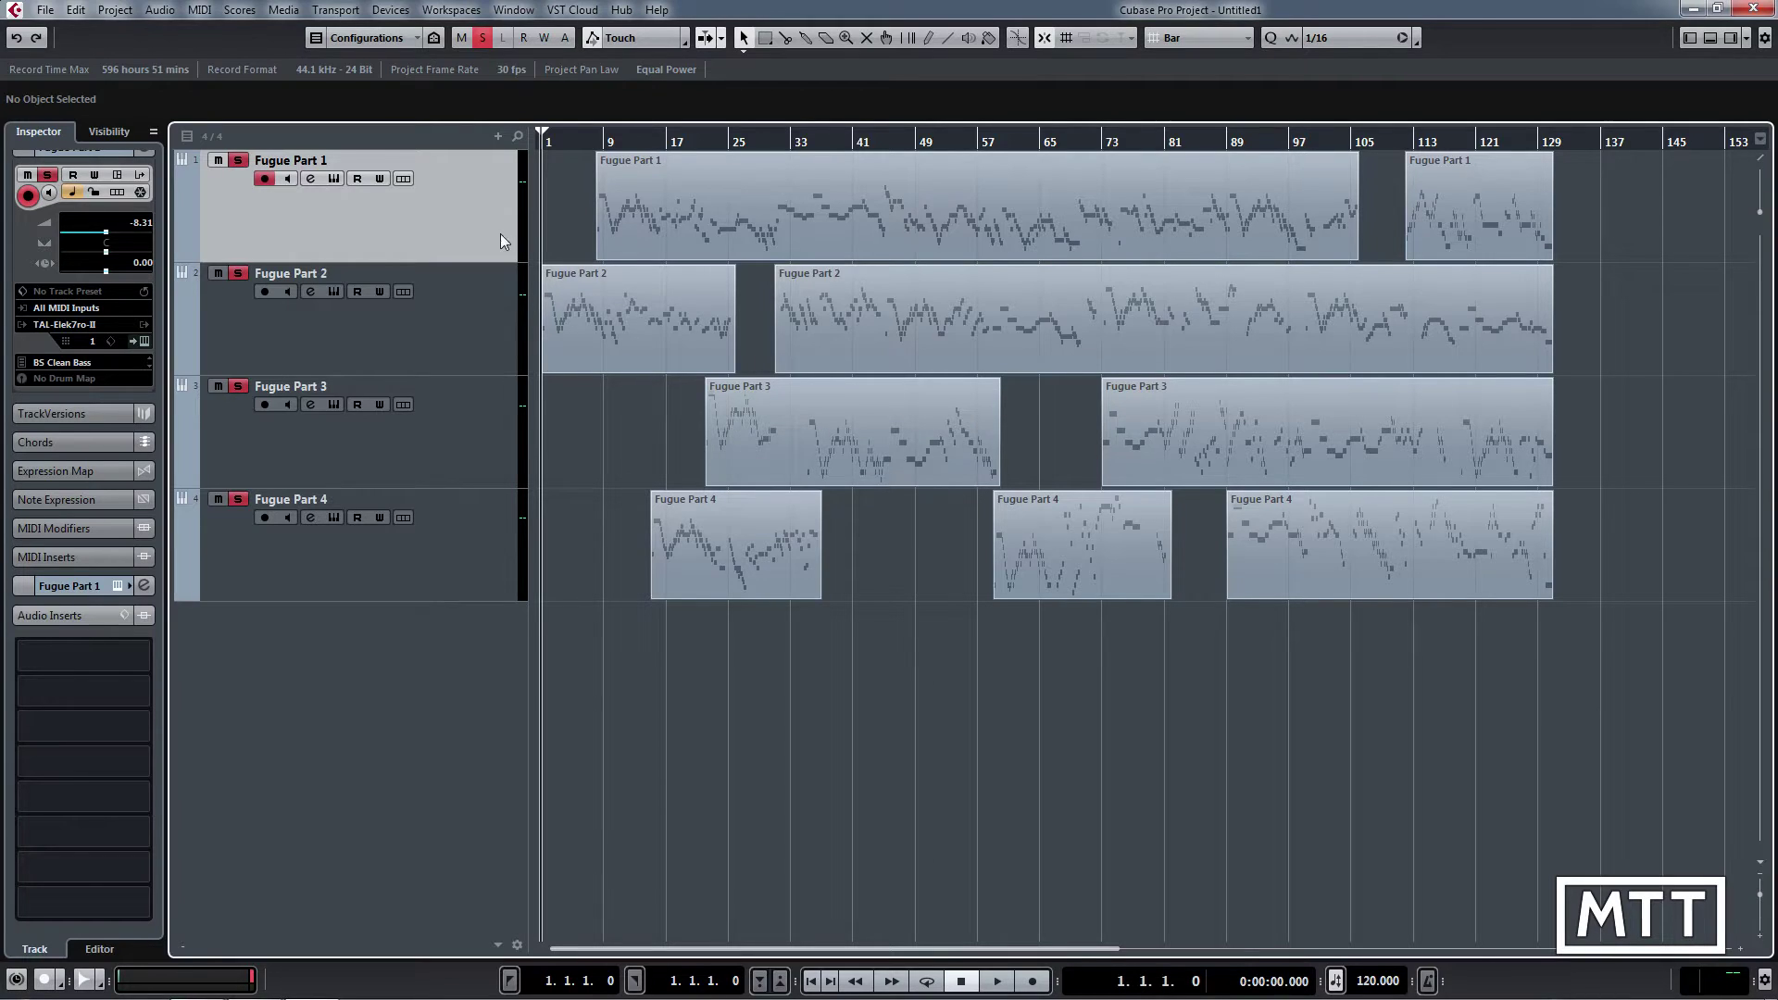
# Filter Fugue Part 1's insert list with 'room' and load RoomWorks as its first insert
pyautogui.click(115, 654)
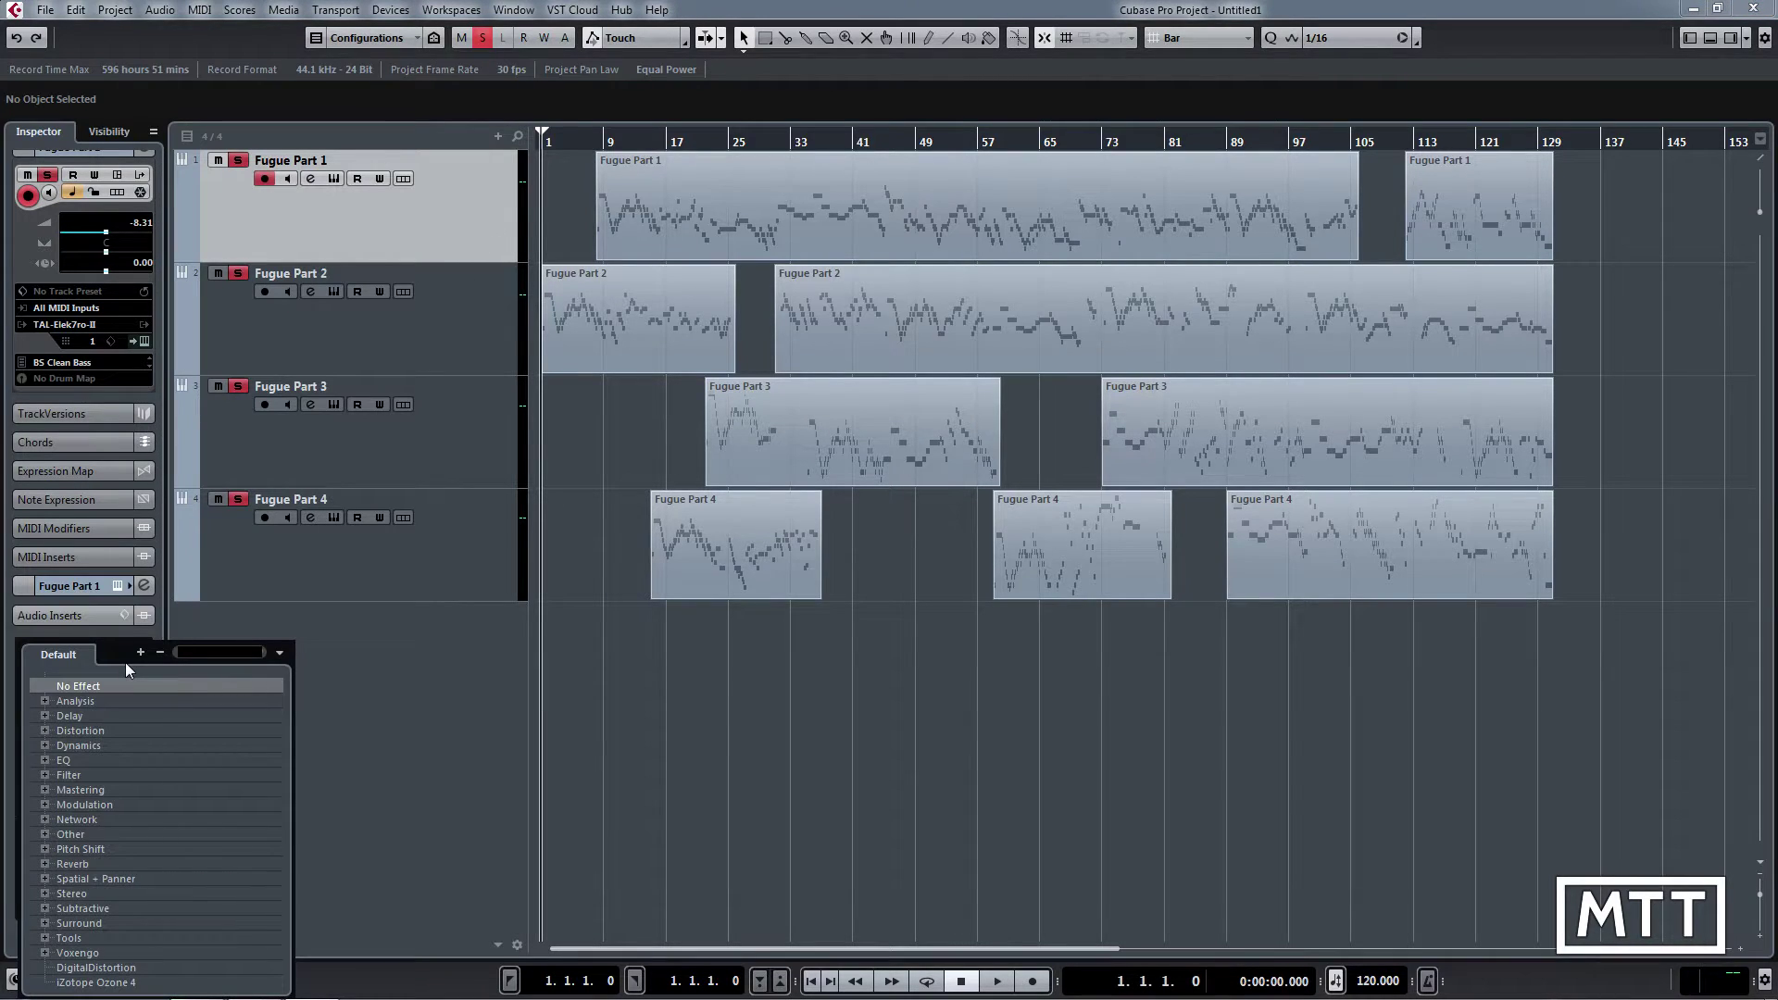
pyautogui.write('room')
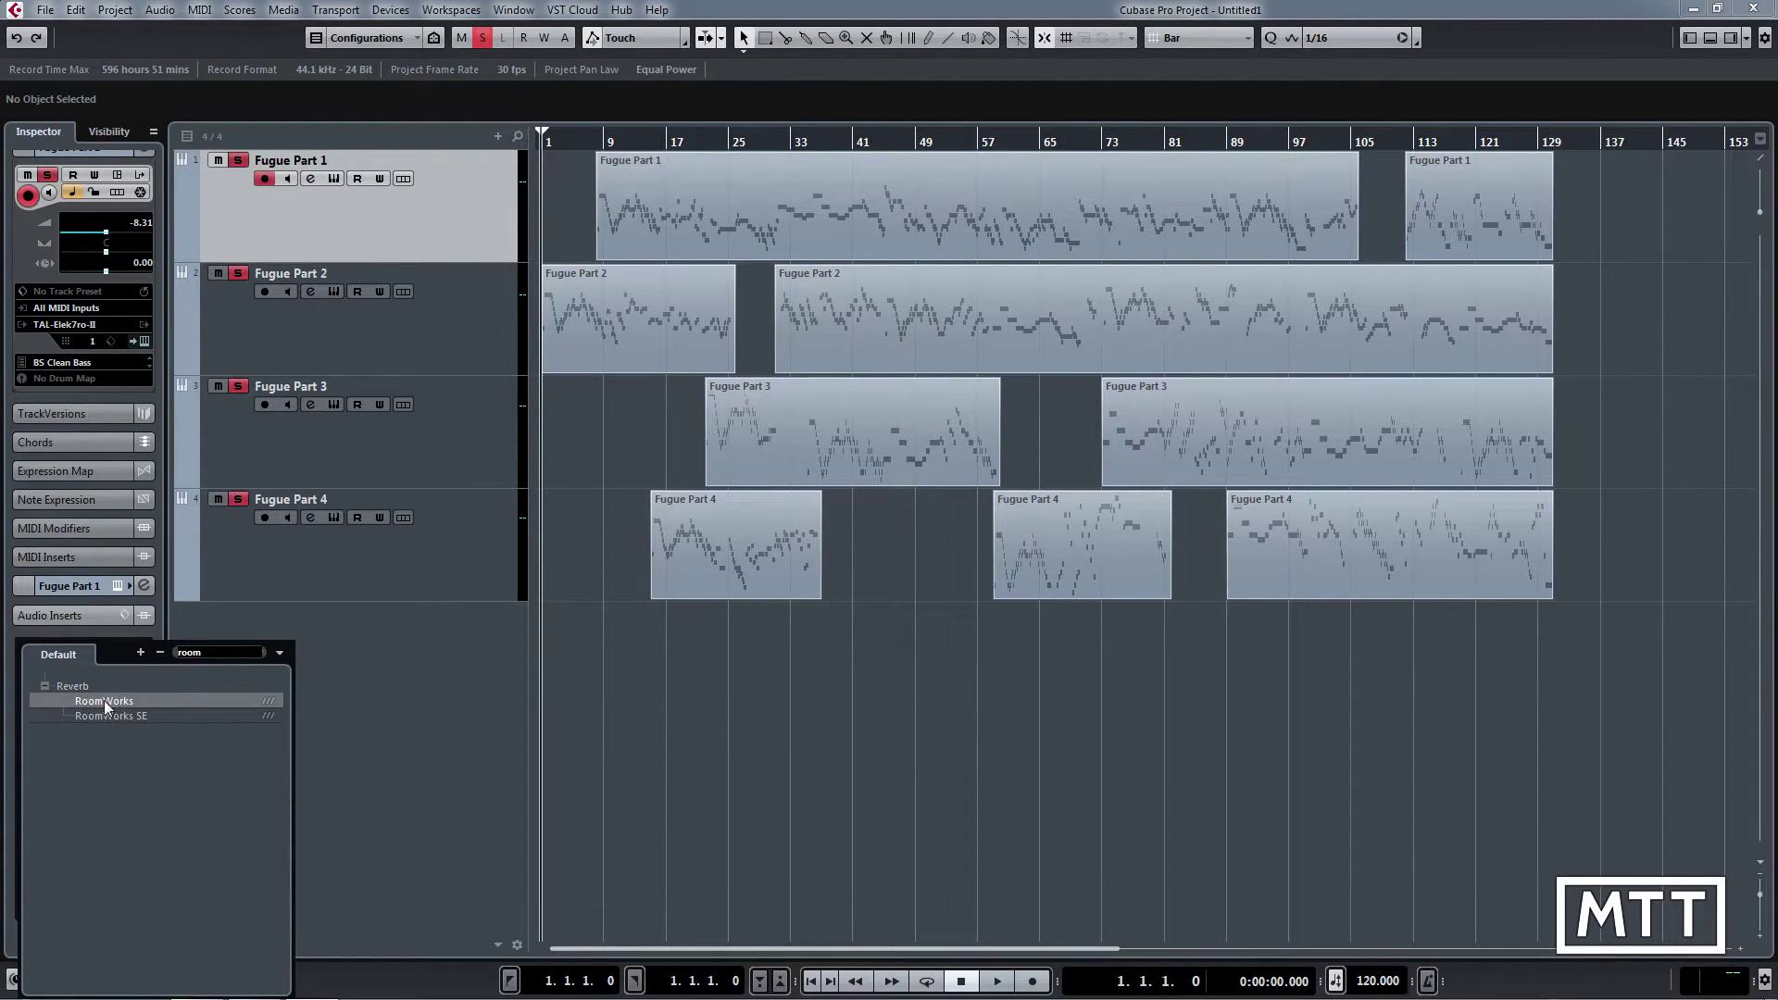
pyautogui.click(428, 710)
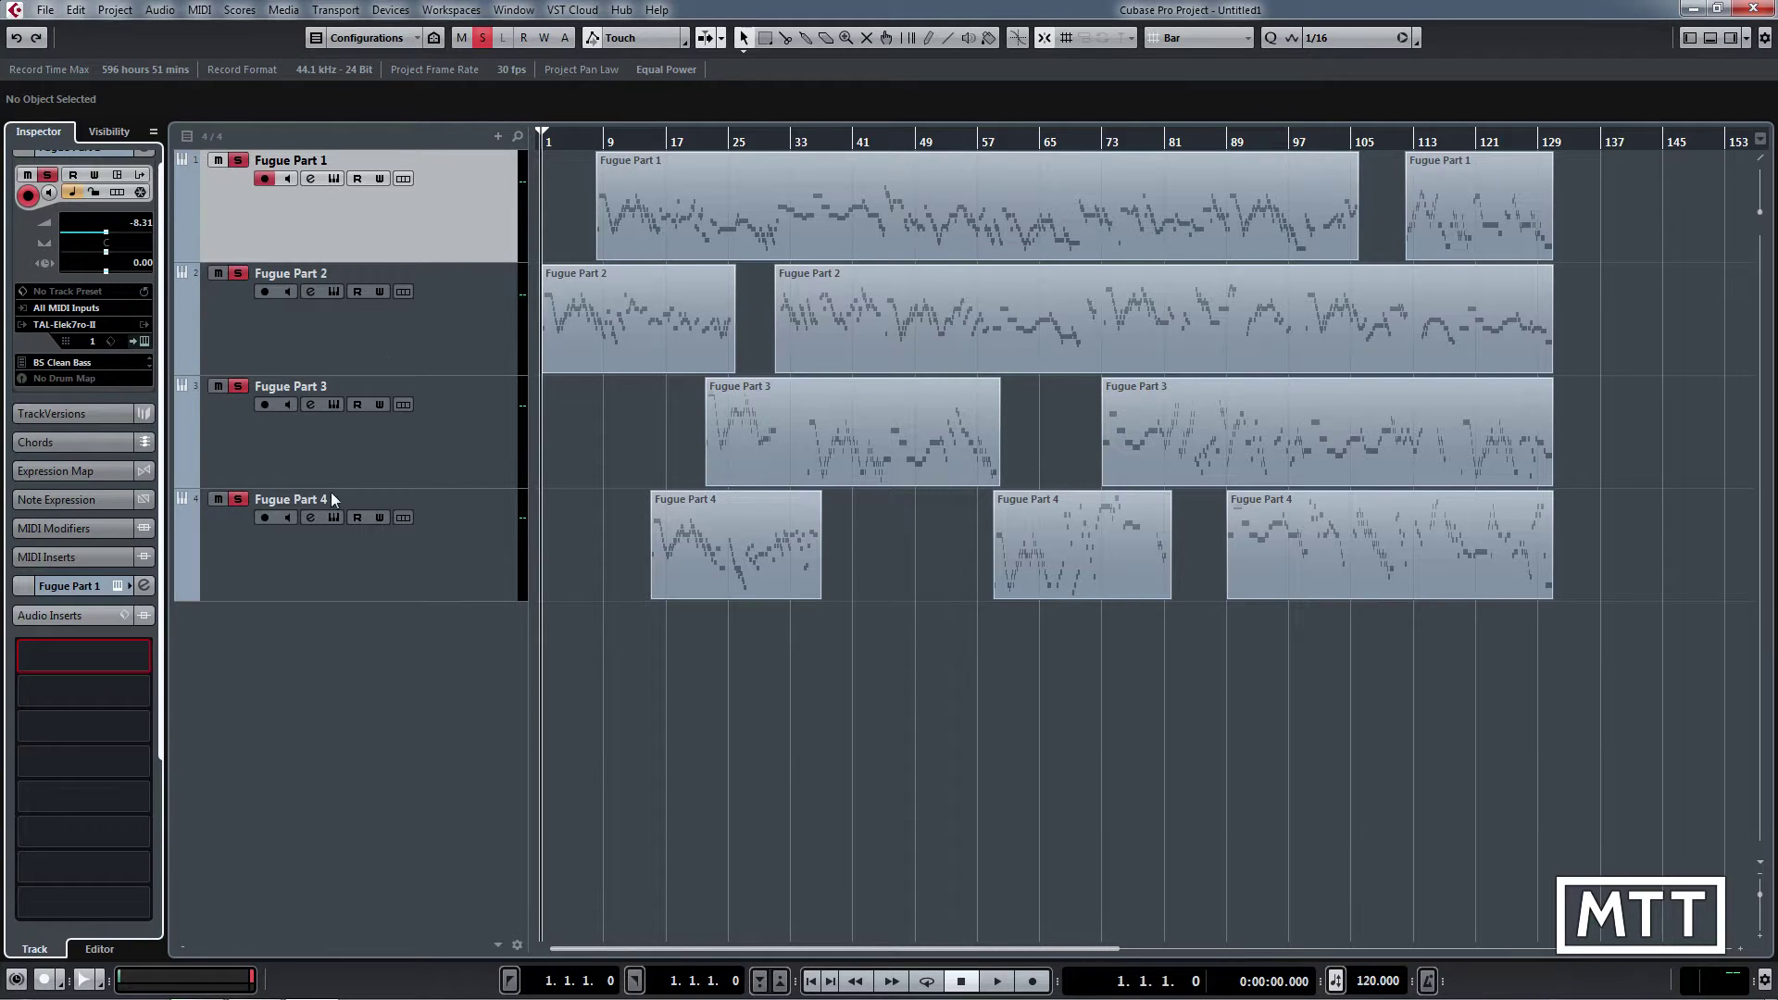
pyautogui.click(129, 659)
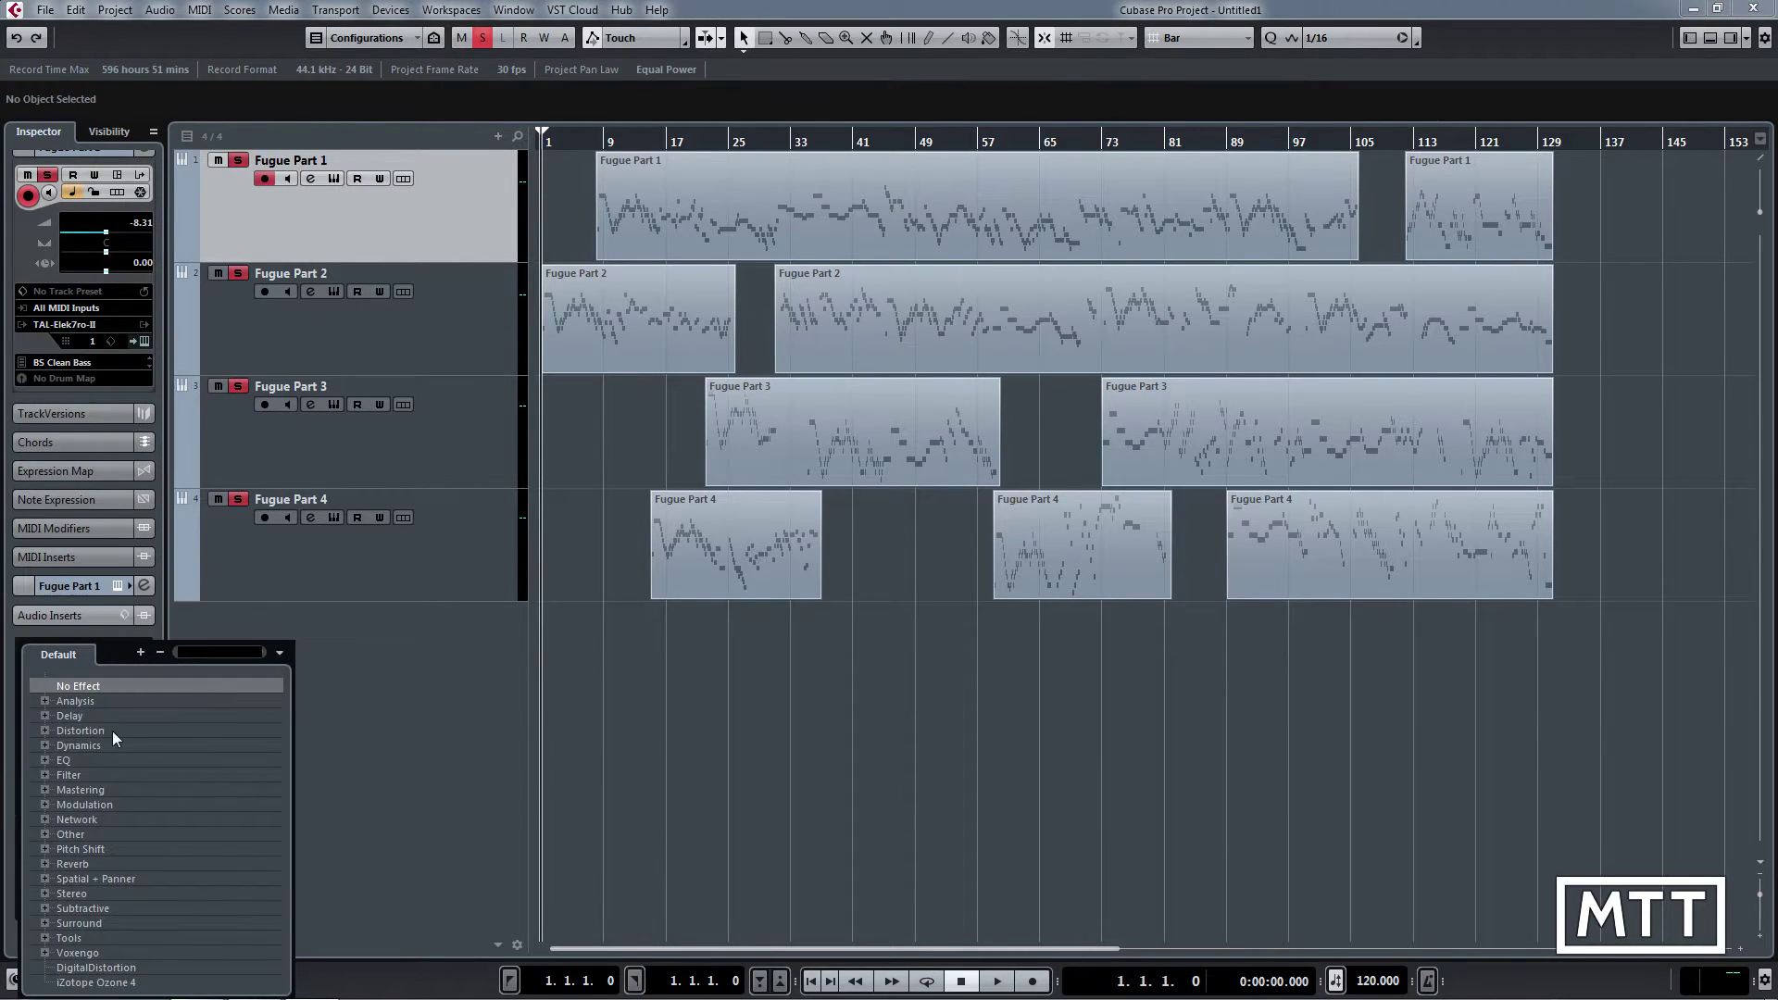
pyautogui.write('room')
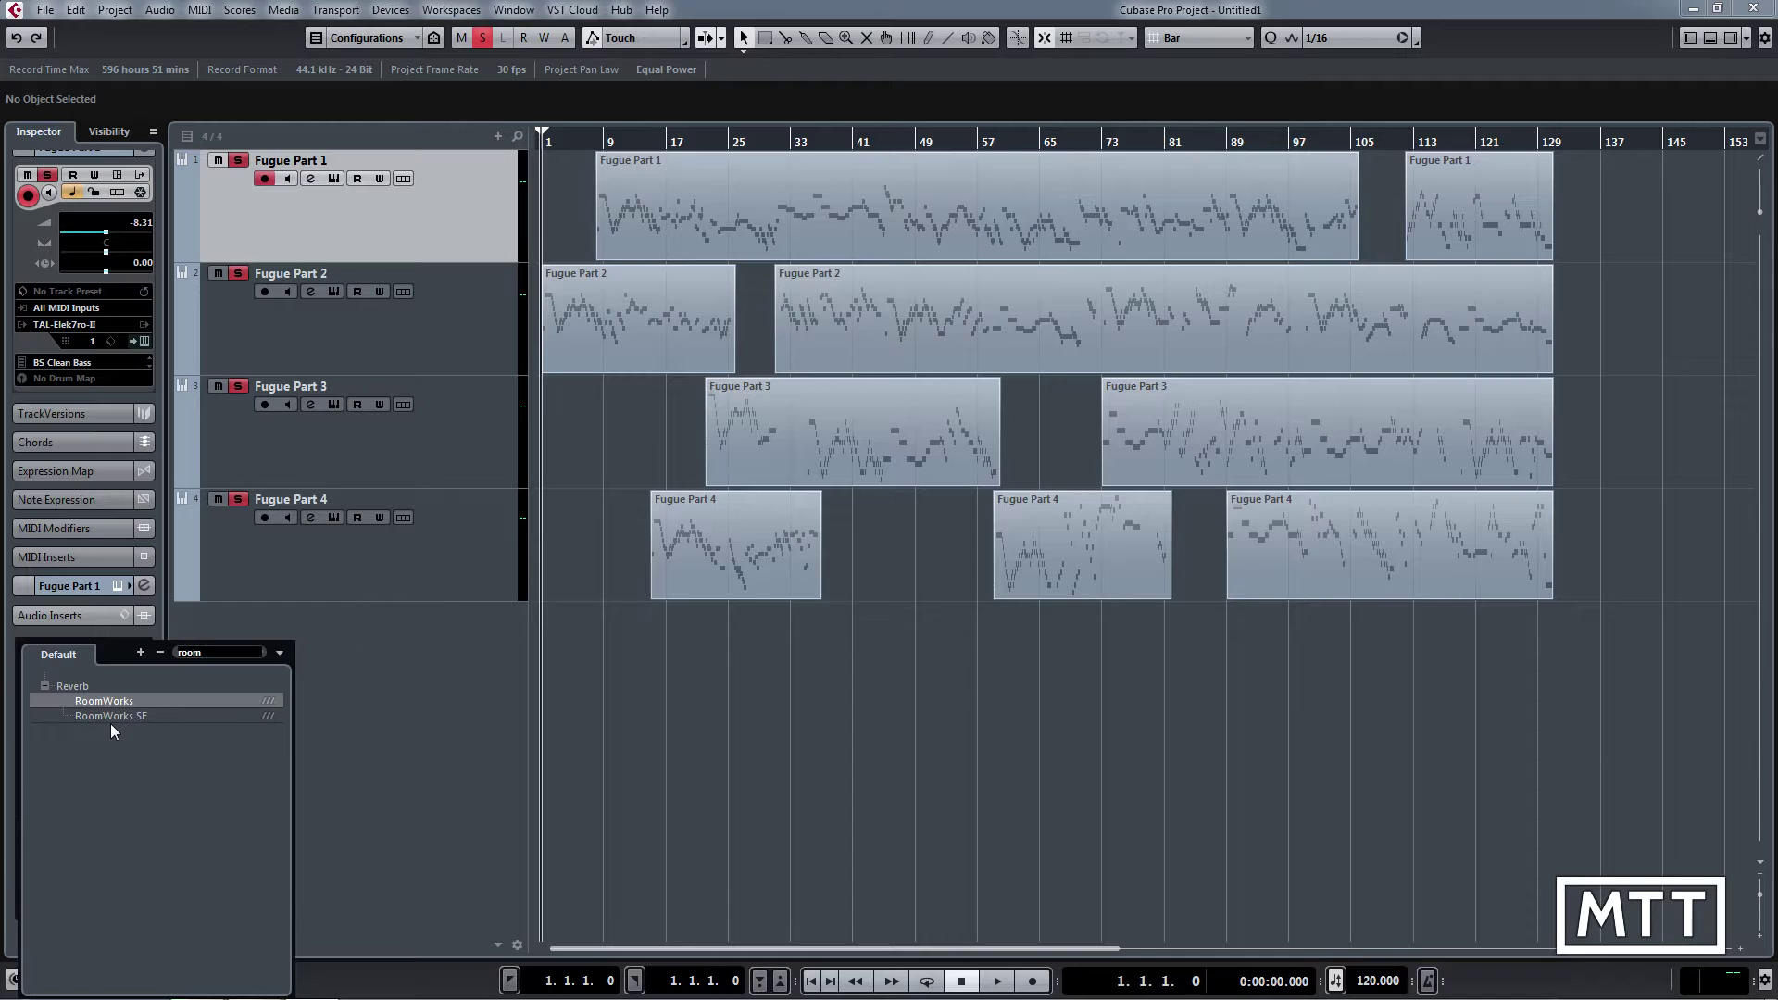
pyautogui.click(109, 724)
# Load RoomWorks on Fugue Part 2 as well and arrange both reverb windows on screen
pyautogui.click(453, 318)
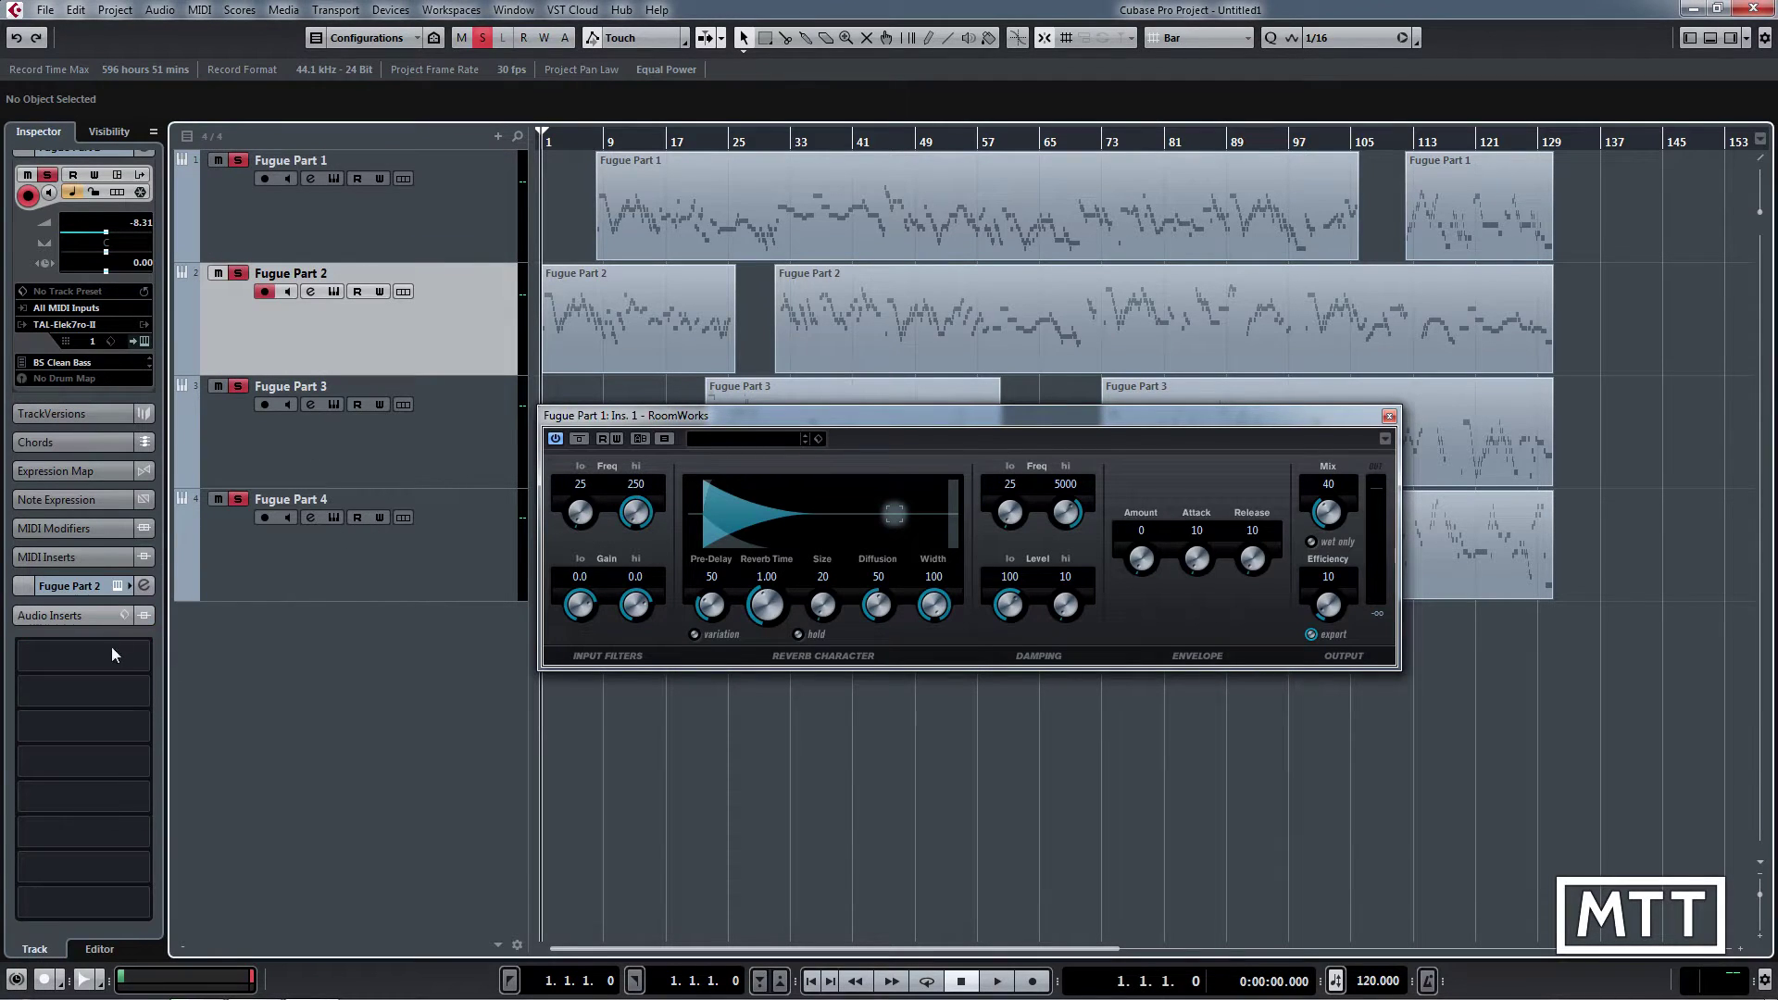
pyautogui.click(110, 654)
pyautogui.write('room')
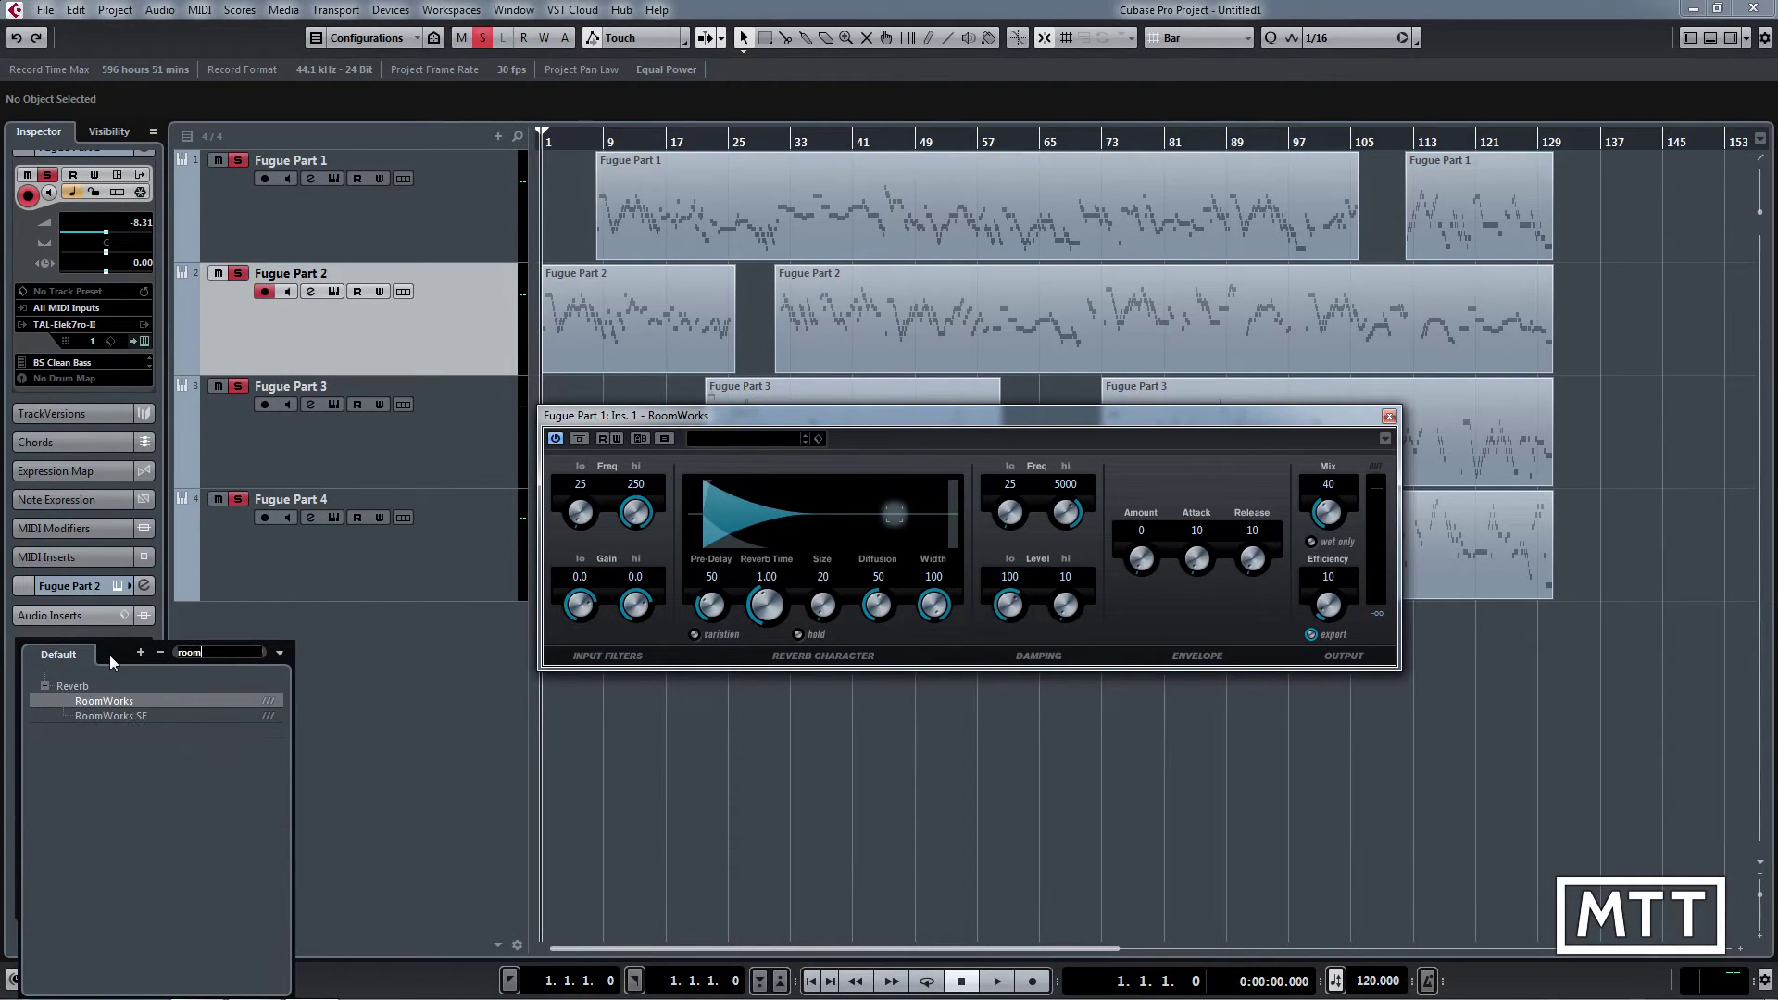
pyautogui.click(102, 717)
pyautogui.moveTo(605, 381); pyautogui.dragTo(800, 736)
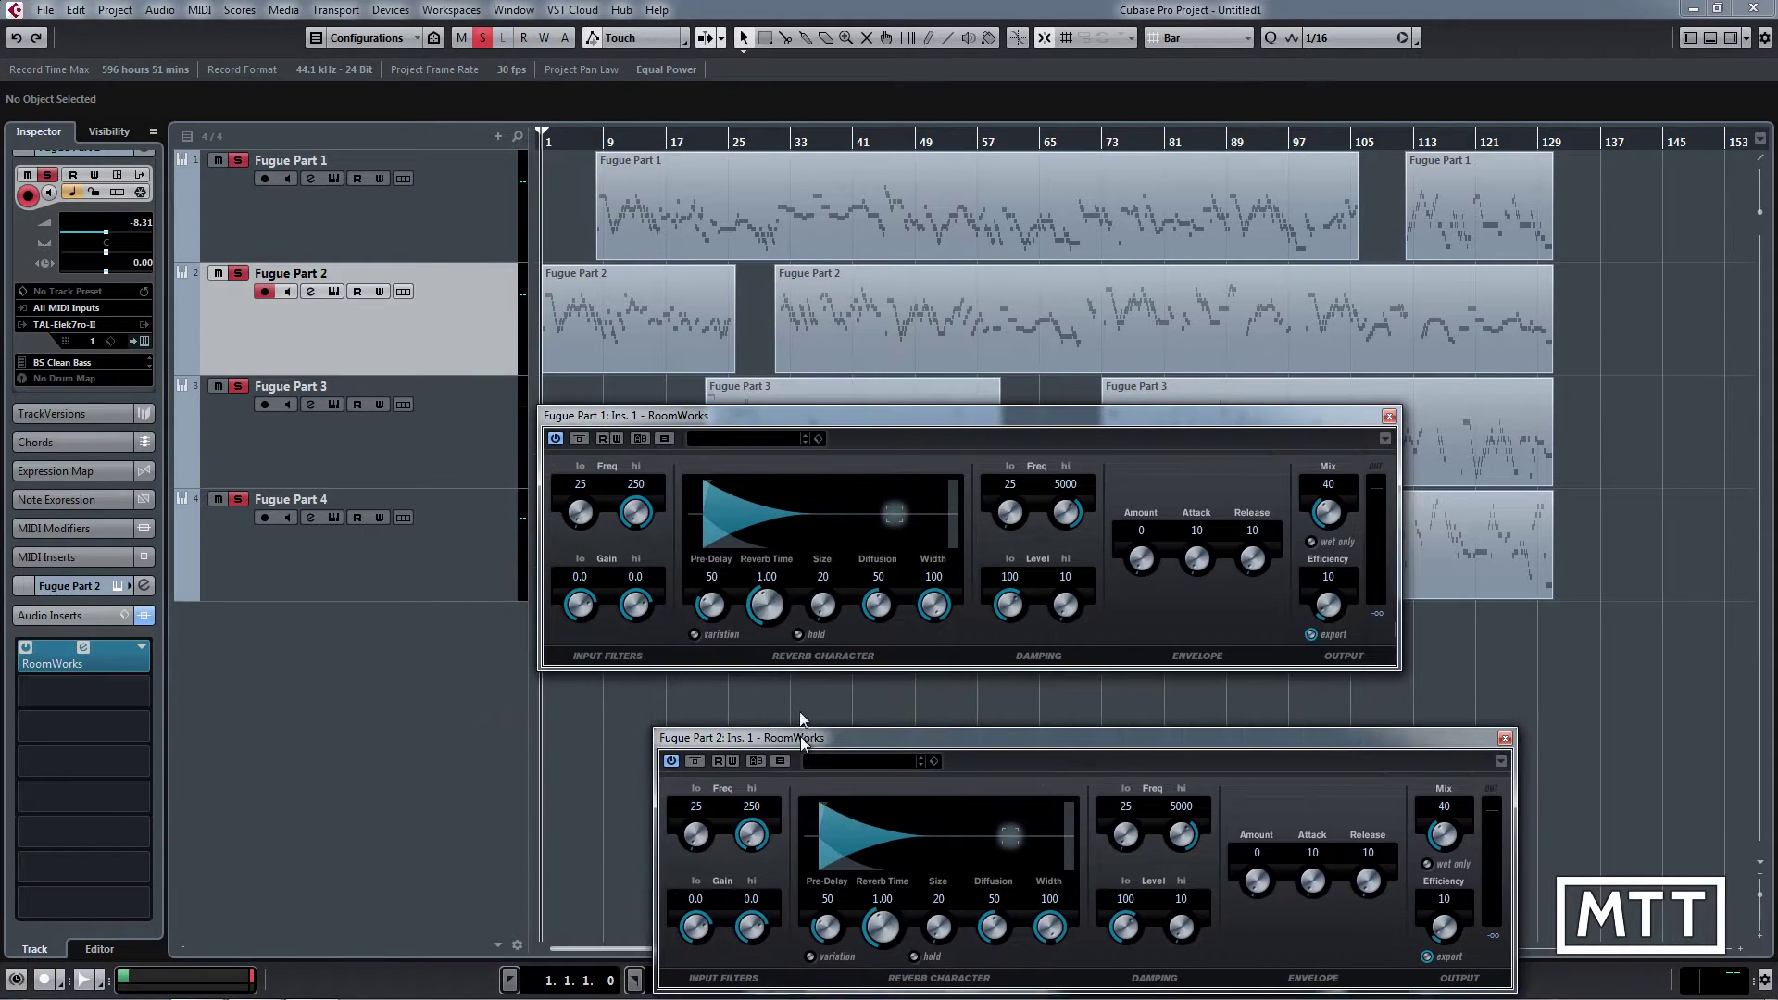
pyautogui.moveTo(802, 415); pyautogui.dragTo(792, 363)
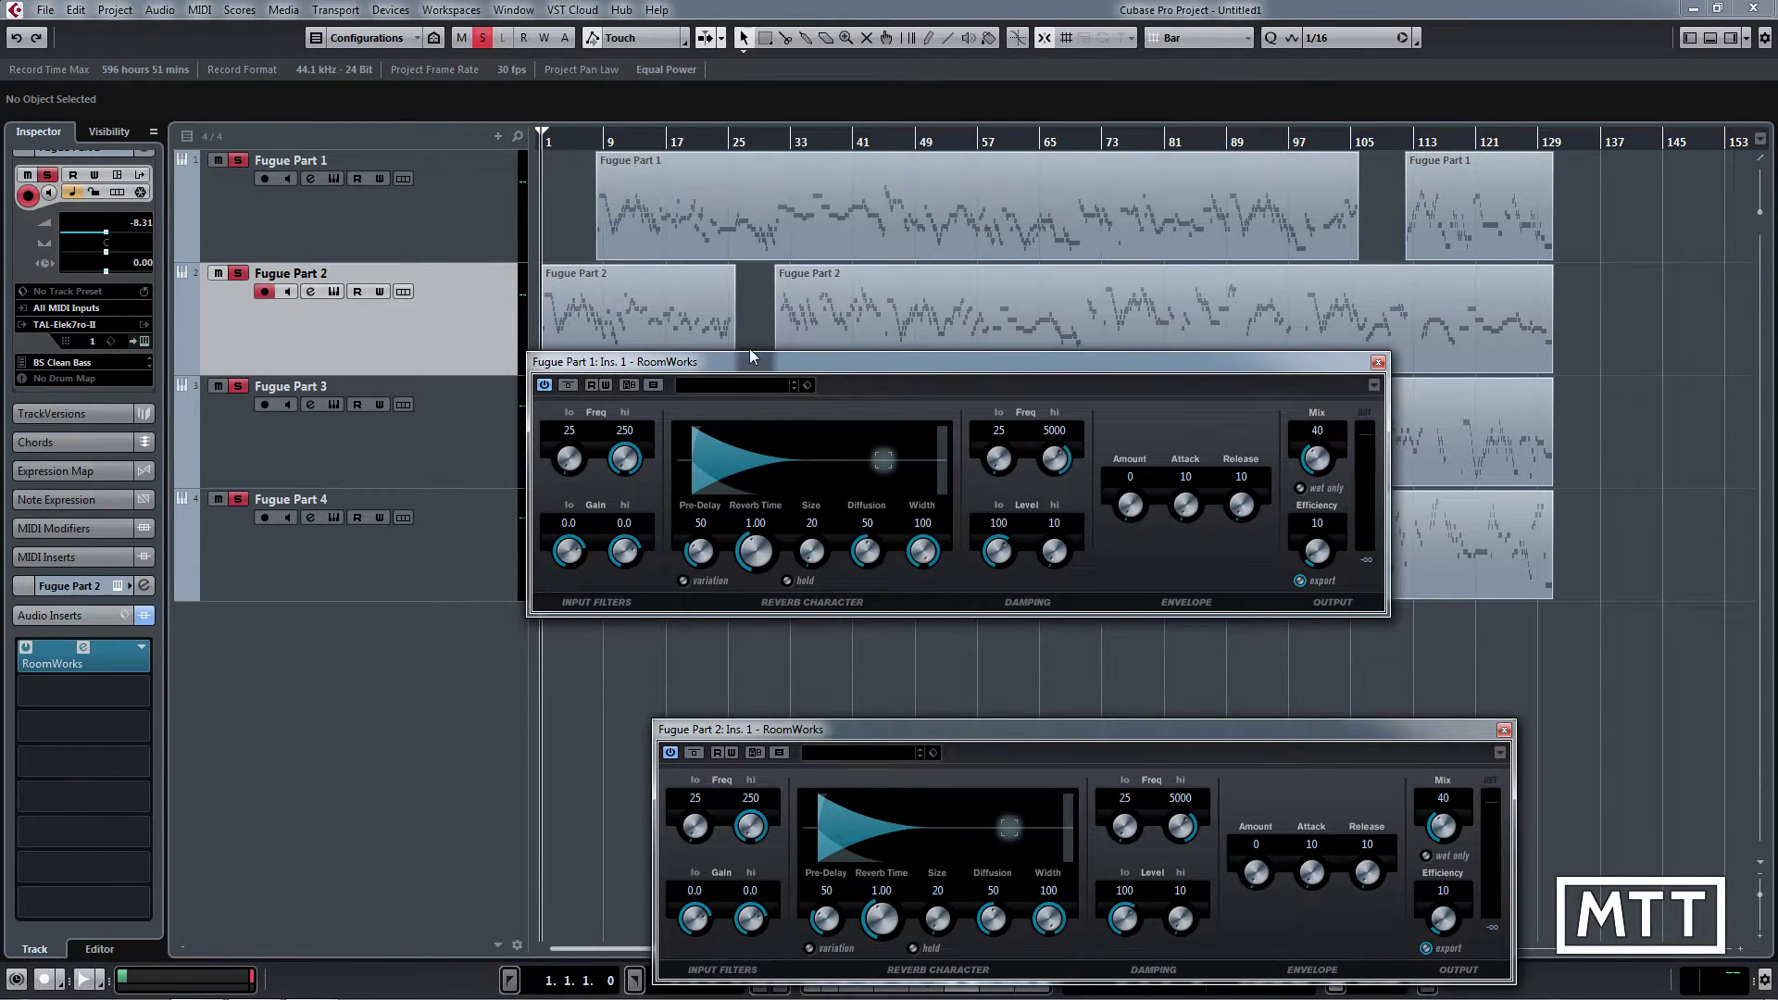
pyautogui.moveTo(763, 730); pyautogui.dragTo(668, 661)
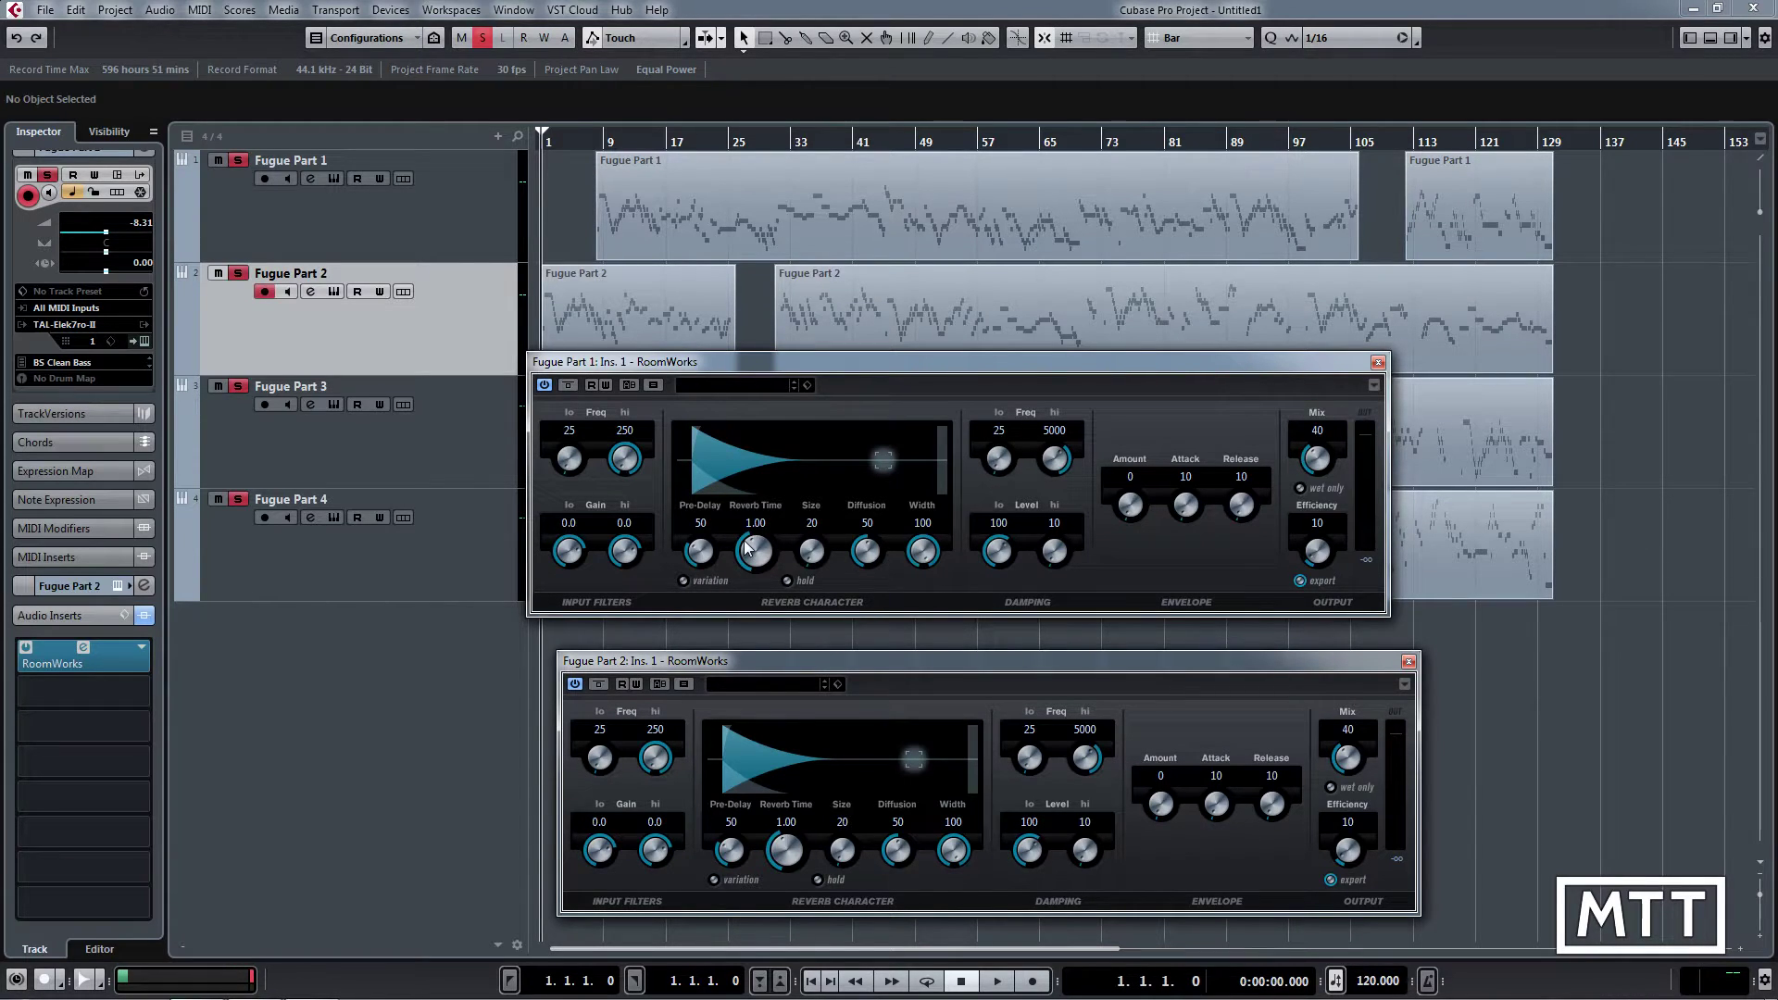
# Close both RoomWorks windows and set the Part 2 and Part 1 insert slots to No Effect
pyautogui.click(1408, 661)
pyautogui.click(1379, 363)
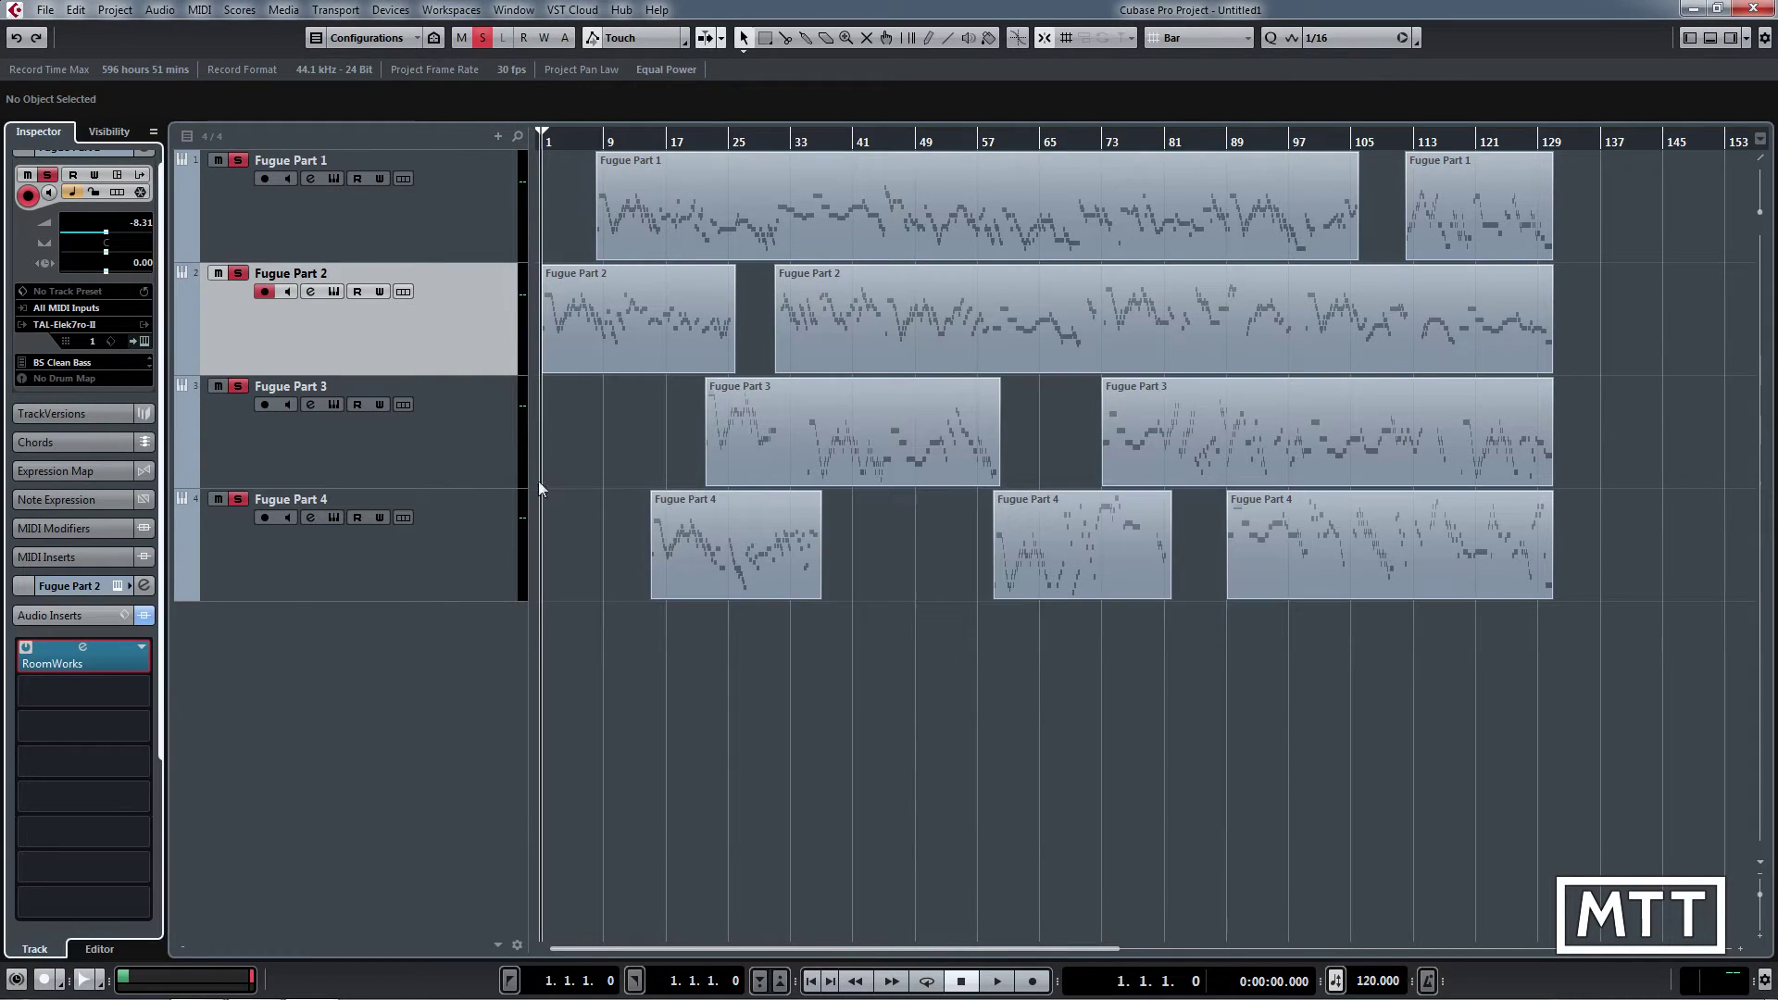
pyautogui.click(141, 652)
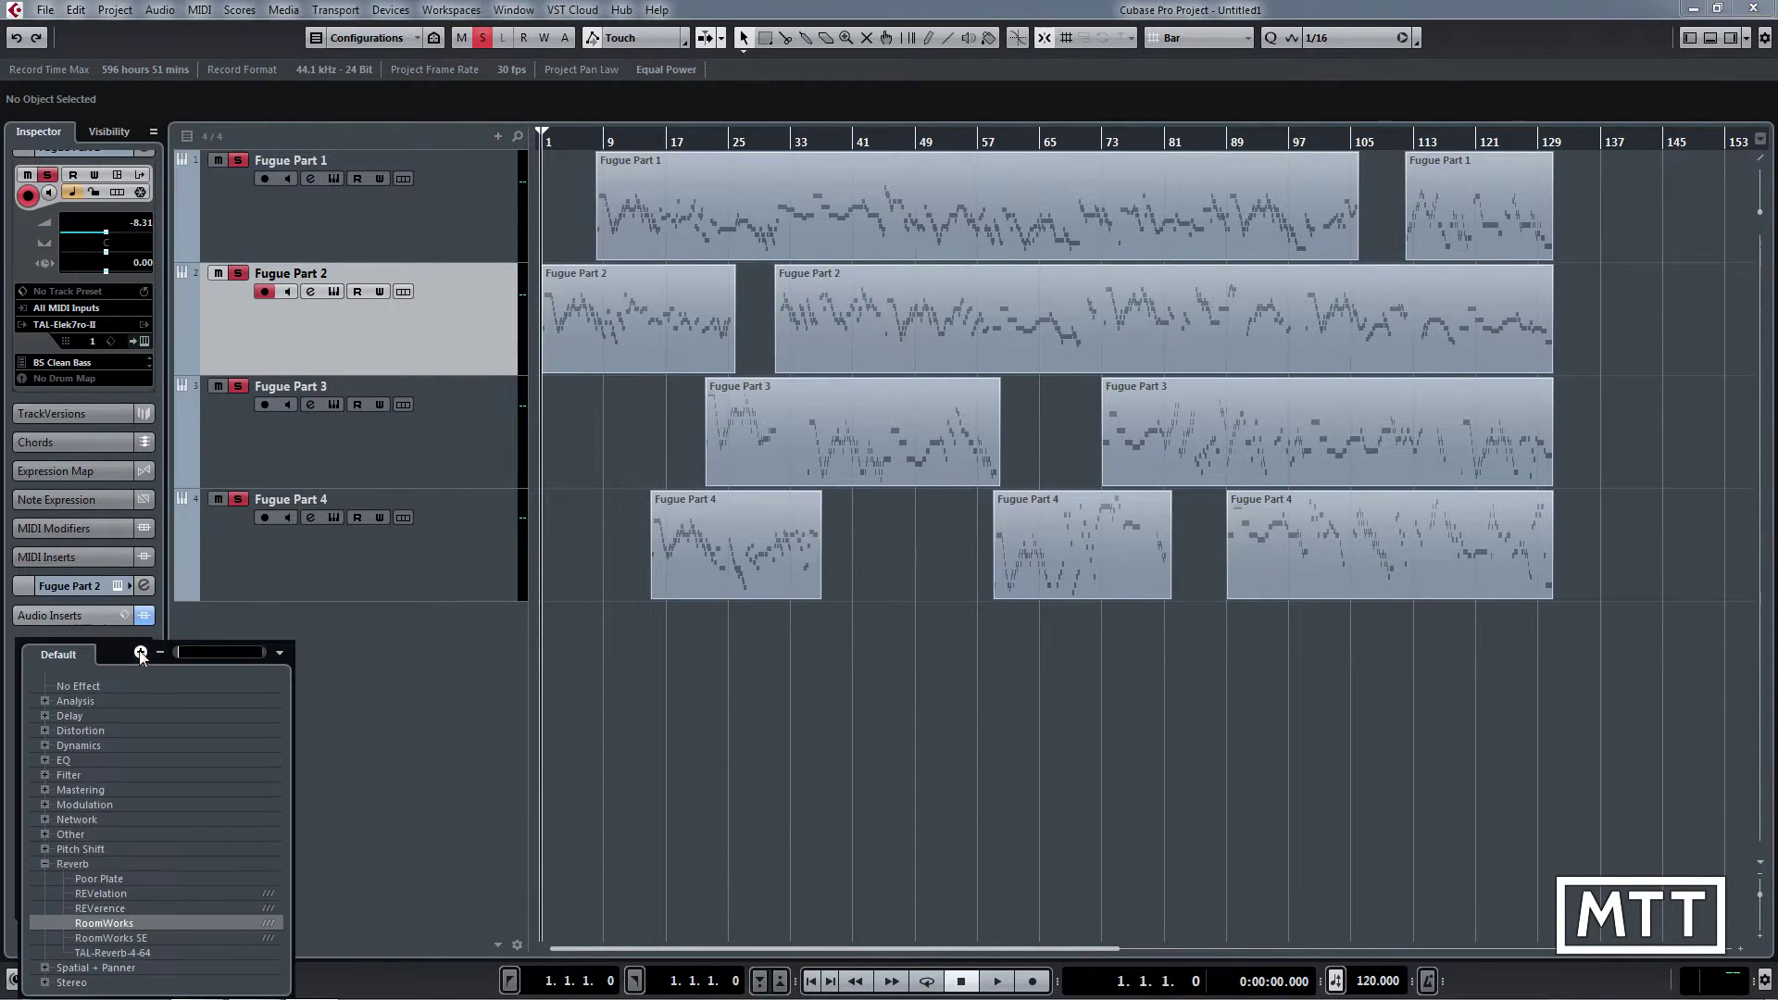
pyautogui.click(104, 686)
pyautogui.click(460, 247)
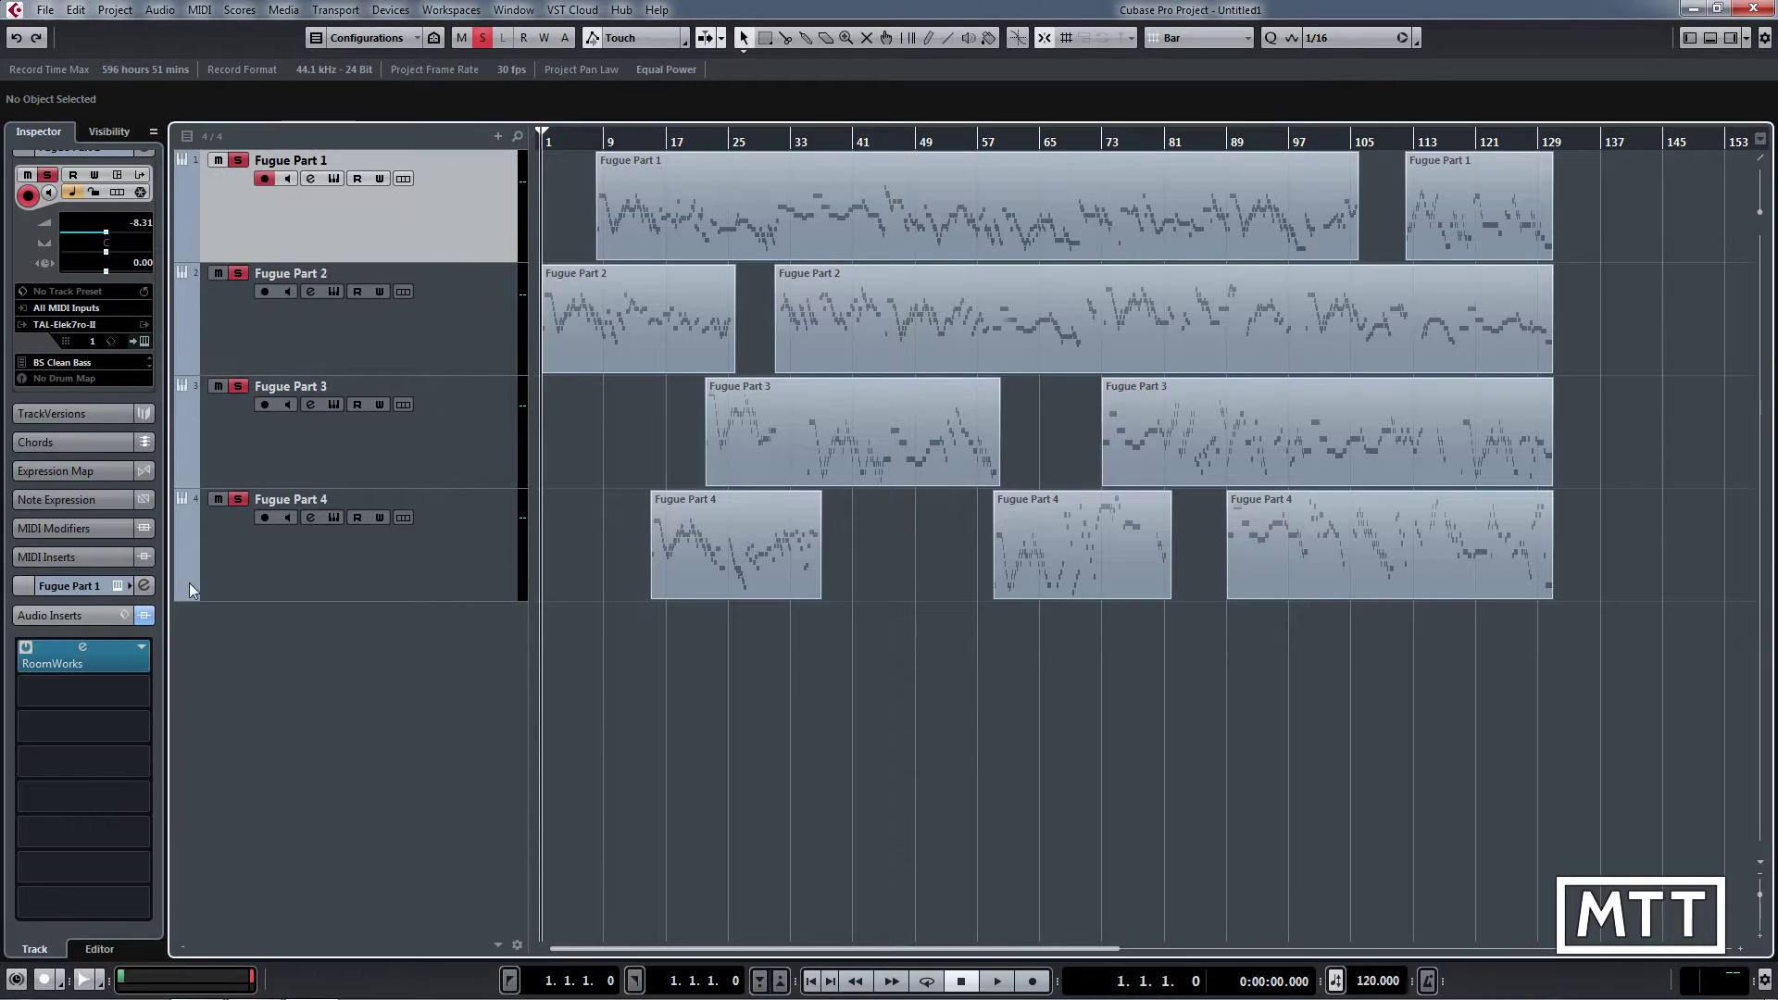
pyautogui.click(145, 645)
pyautogui.click(92, 690)
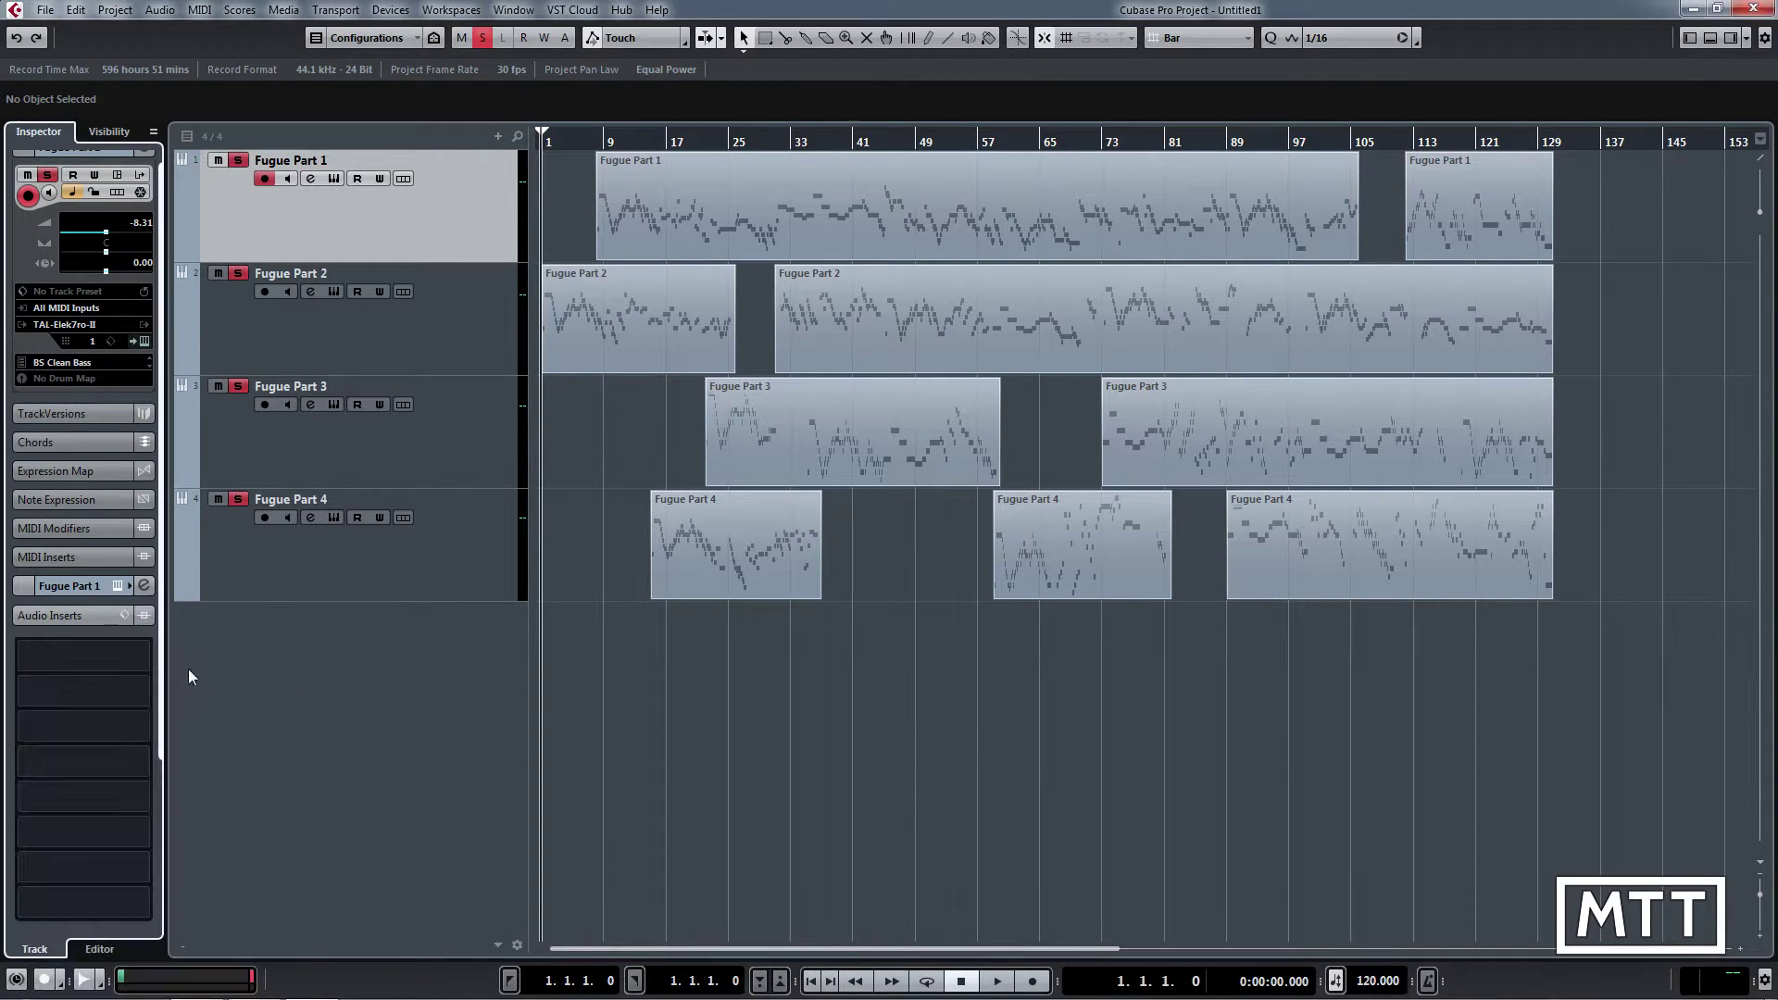
# Start an Add FX Channel Track with RoomWorks as its effect, ready to be named
pyautogui.rightClick(406, 646)
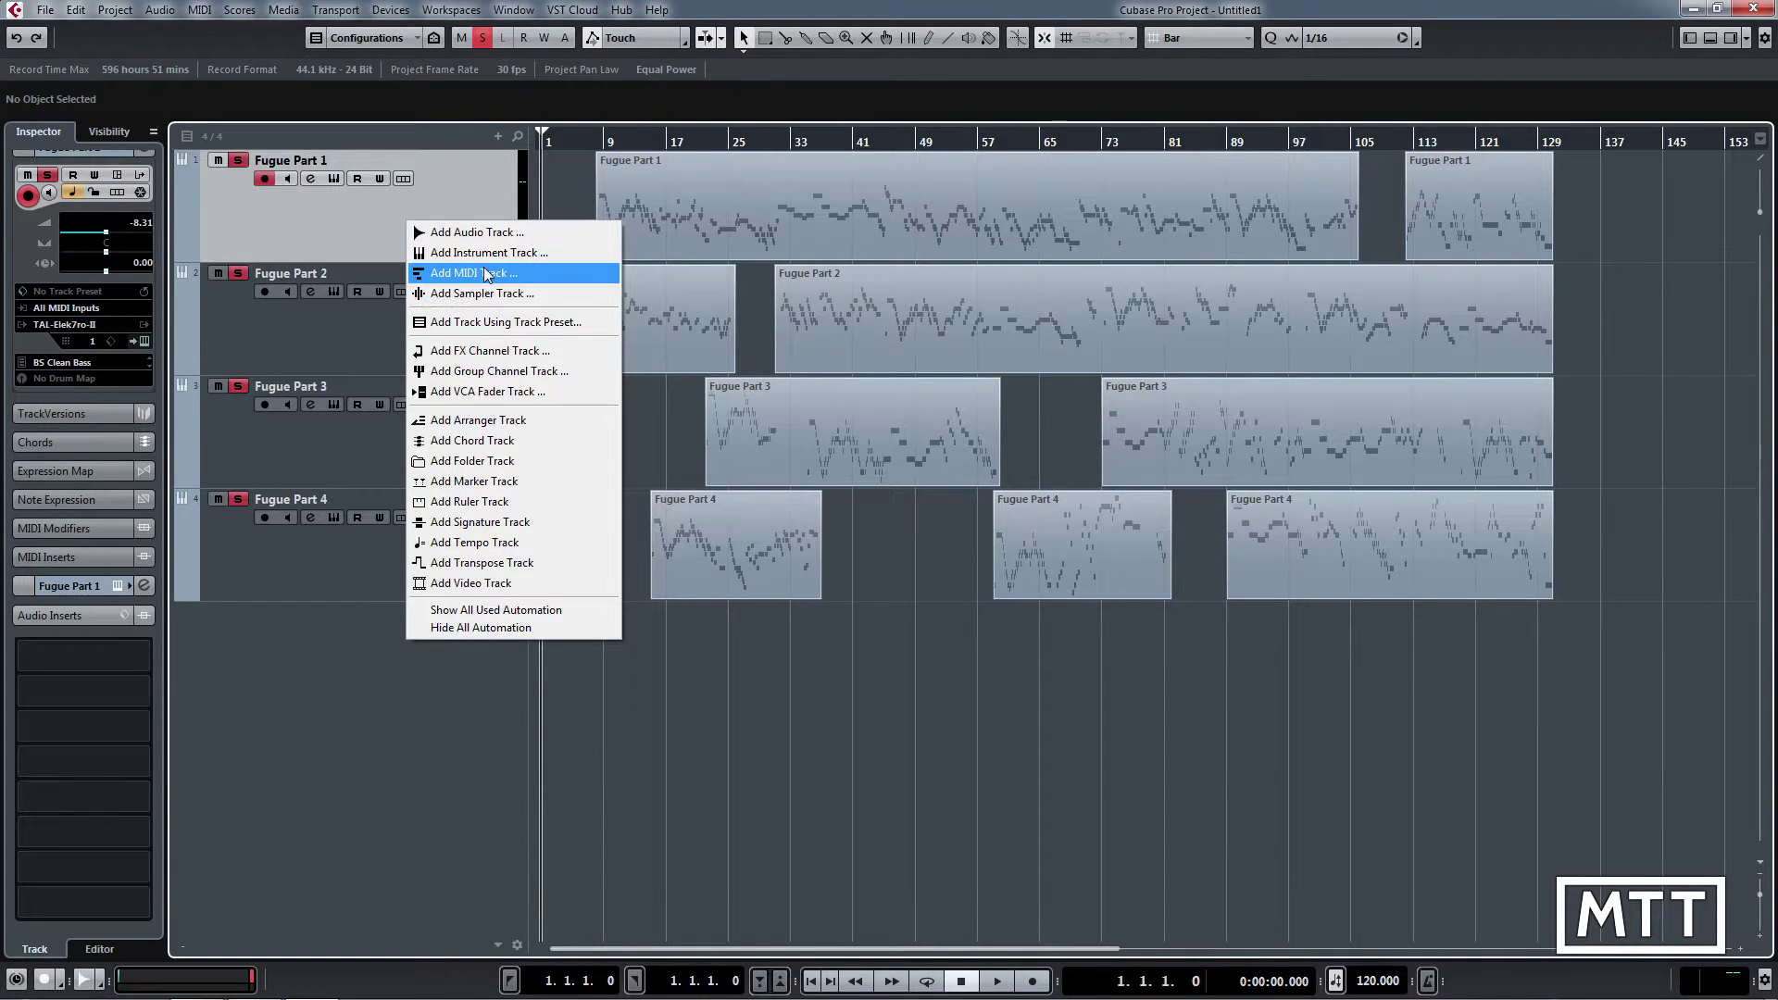
pyautogui.click(491, 350)
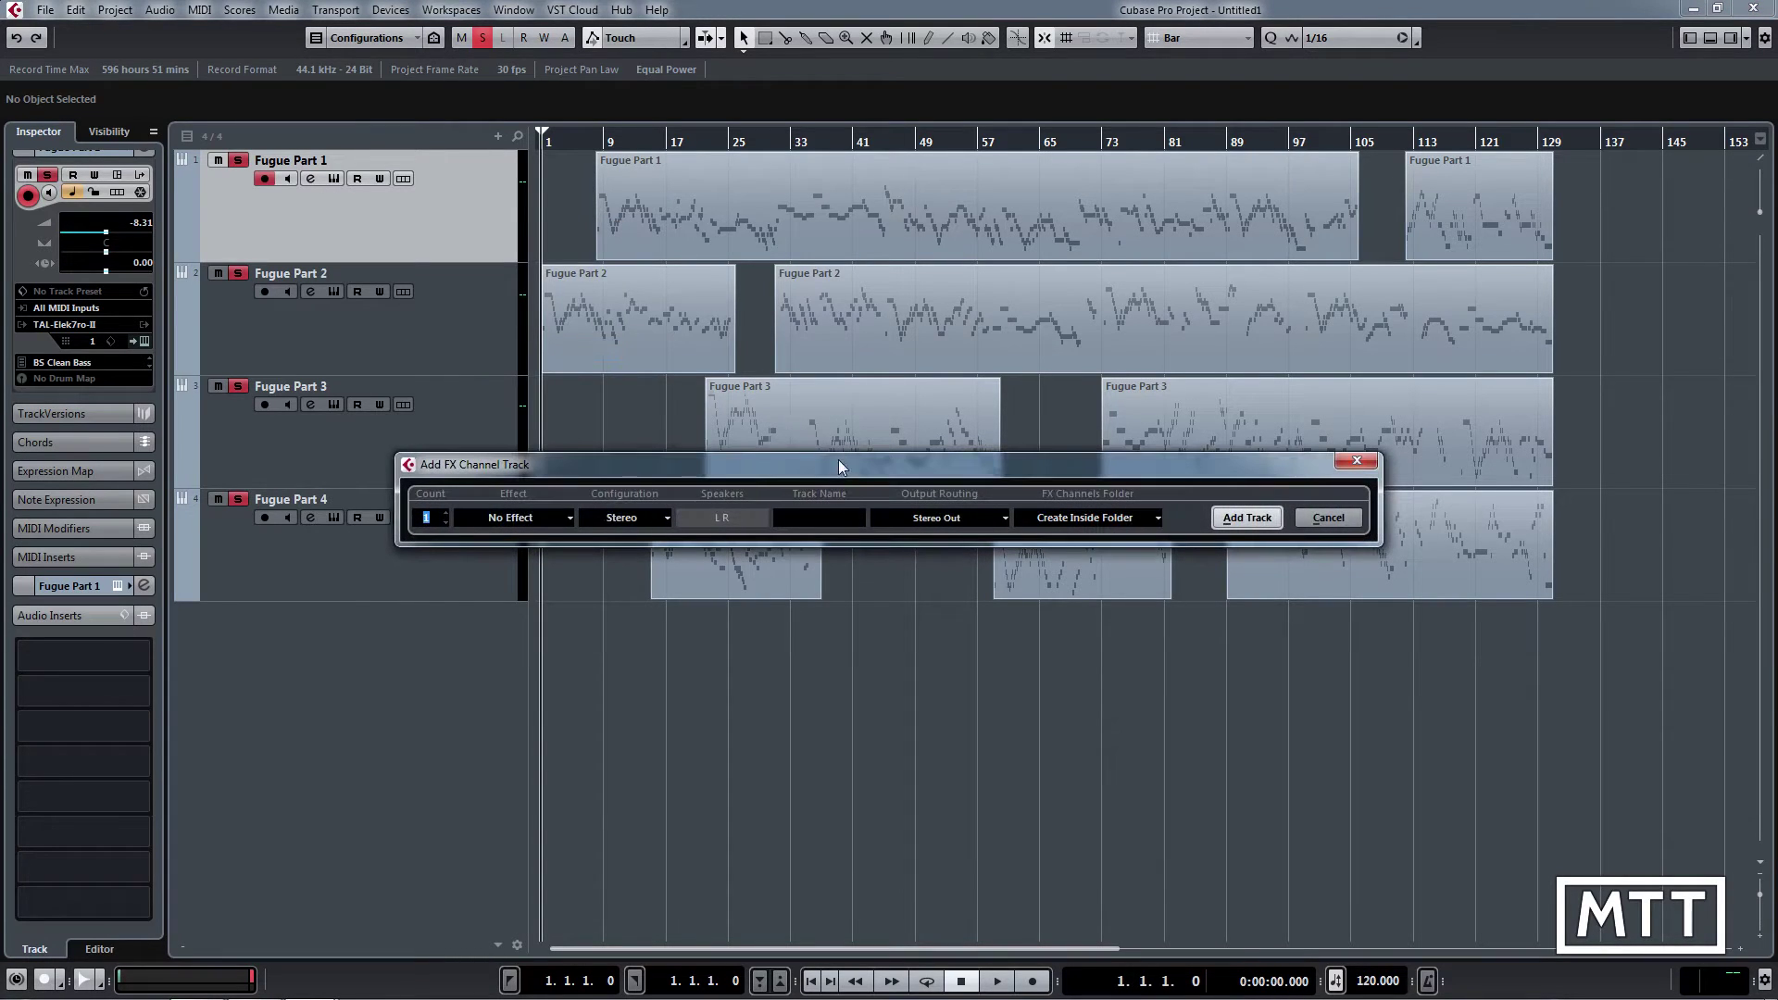
pyautogui.moveTo(840, 465); pyautogui.dragTo(839, 480)
pyautogui.click(516, 537)
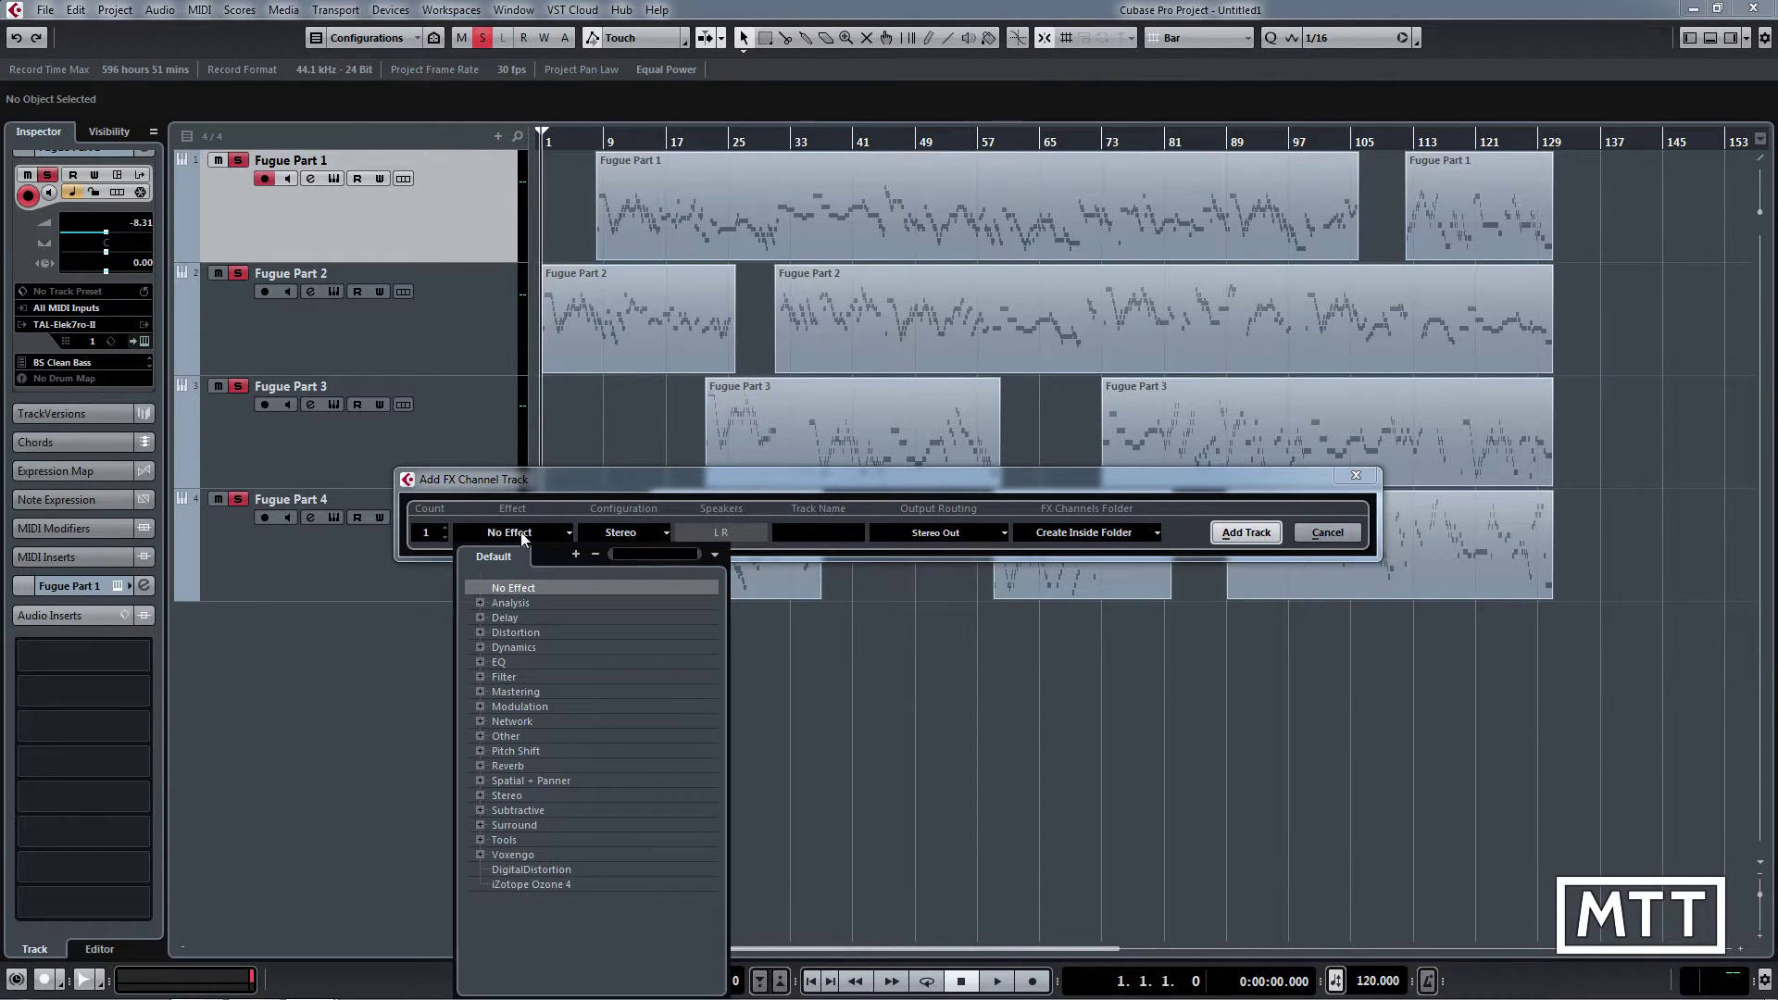
pyautogui.write('room')
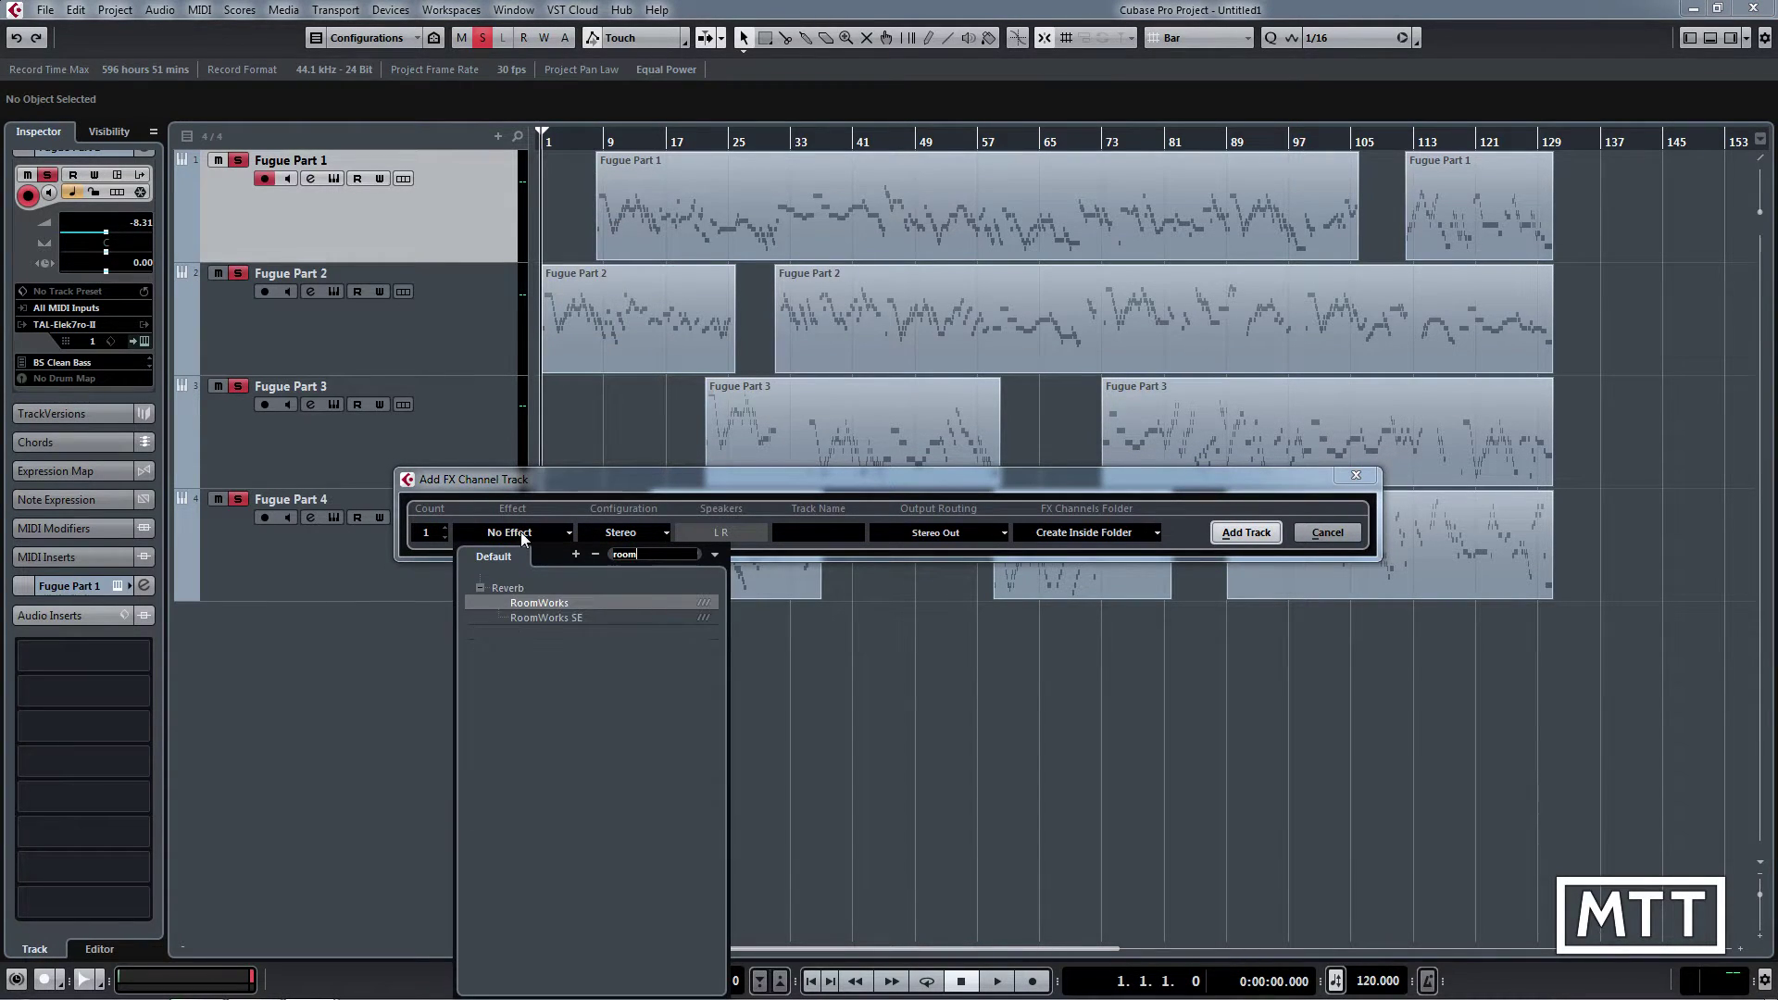
pyautogui.doubleClick(546, 603)
pyautogui.moveTo(786, 479); pyautogui.dragTo(793, 513)
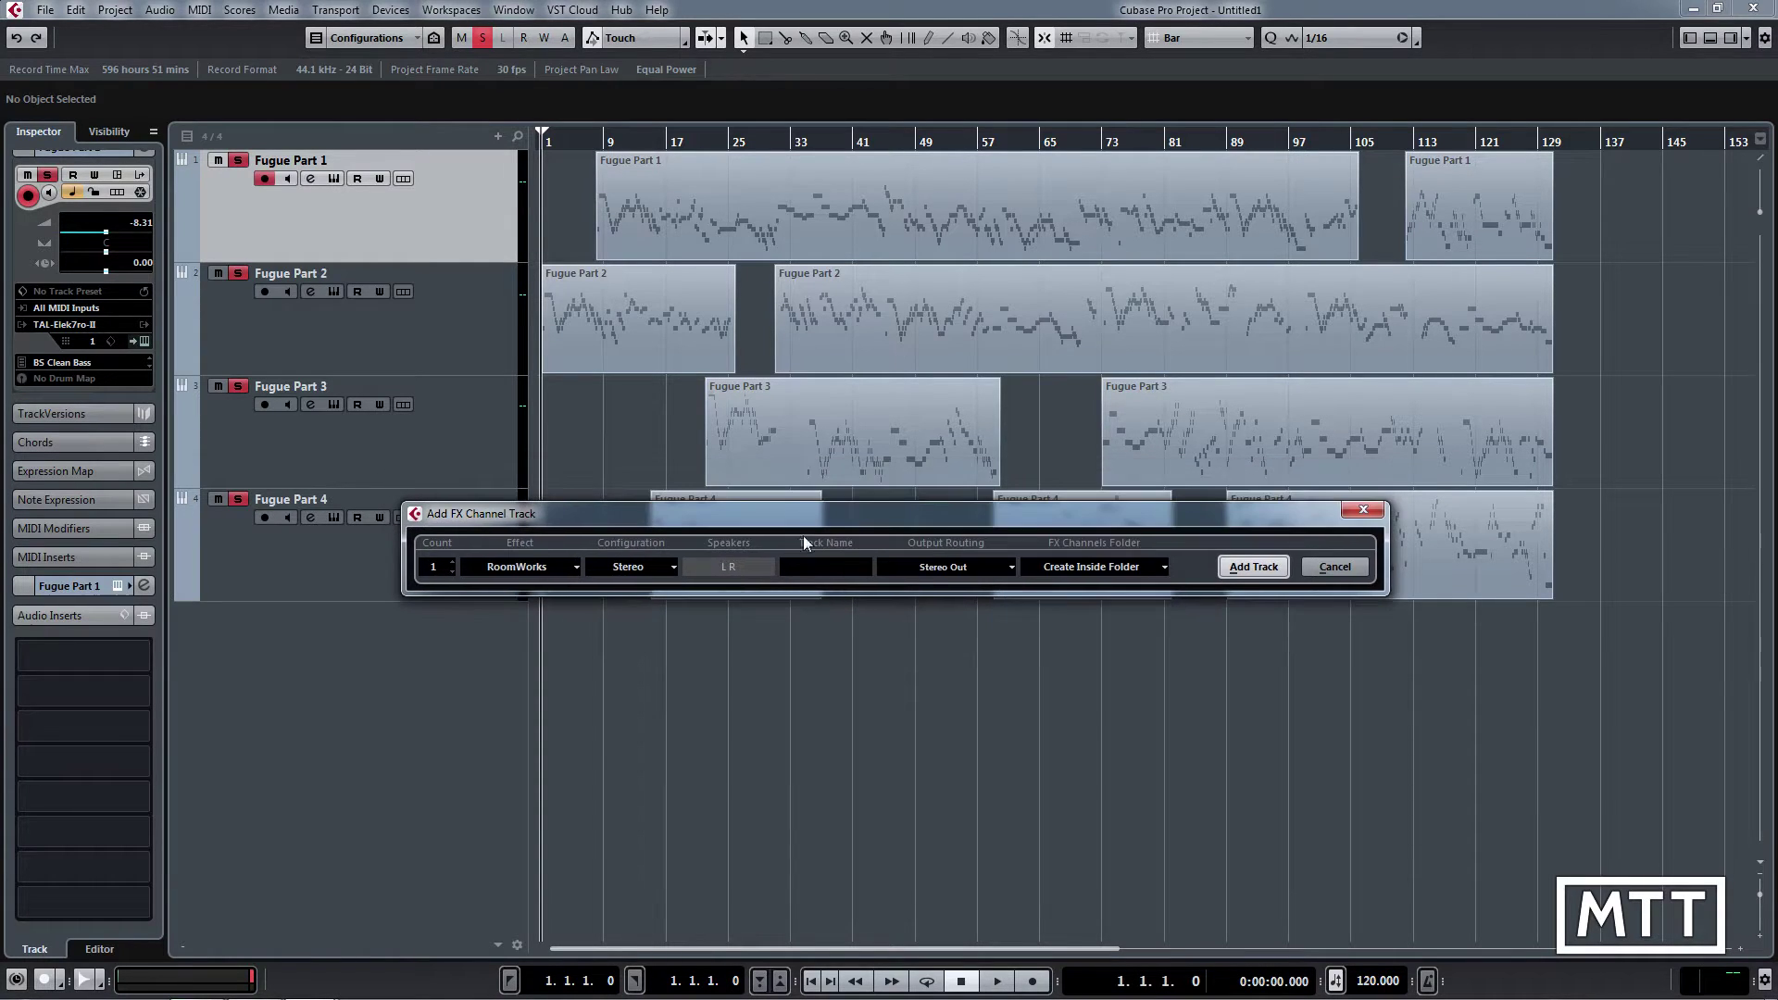
pyautogui.click(813, 567)
# Name the FX channel 'Reverb' and add it, clear all solos, then play zoomed in
pyautogui.write('Reverb')
pyautogui.click(1252, 567)
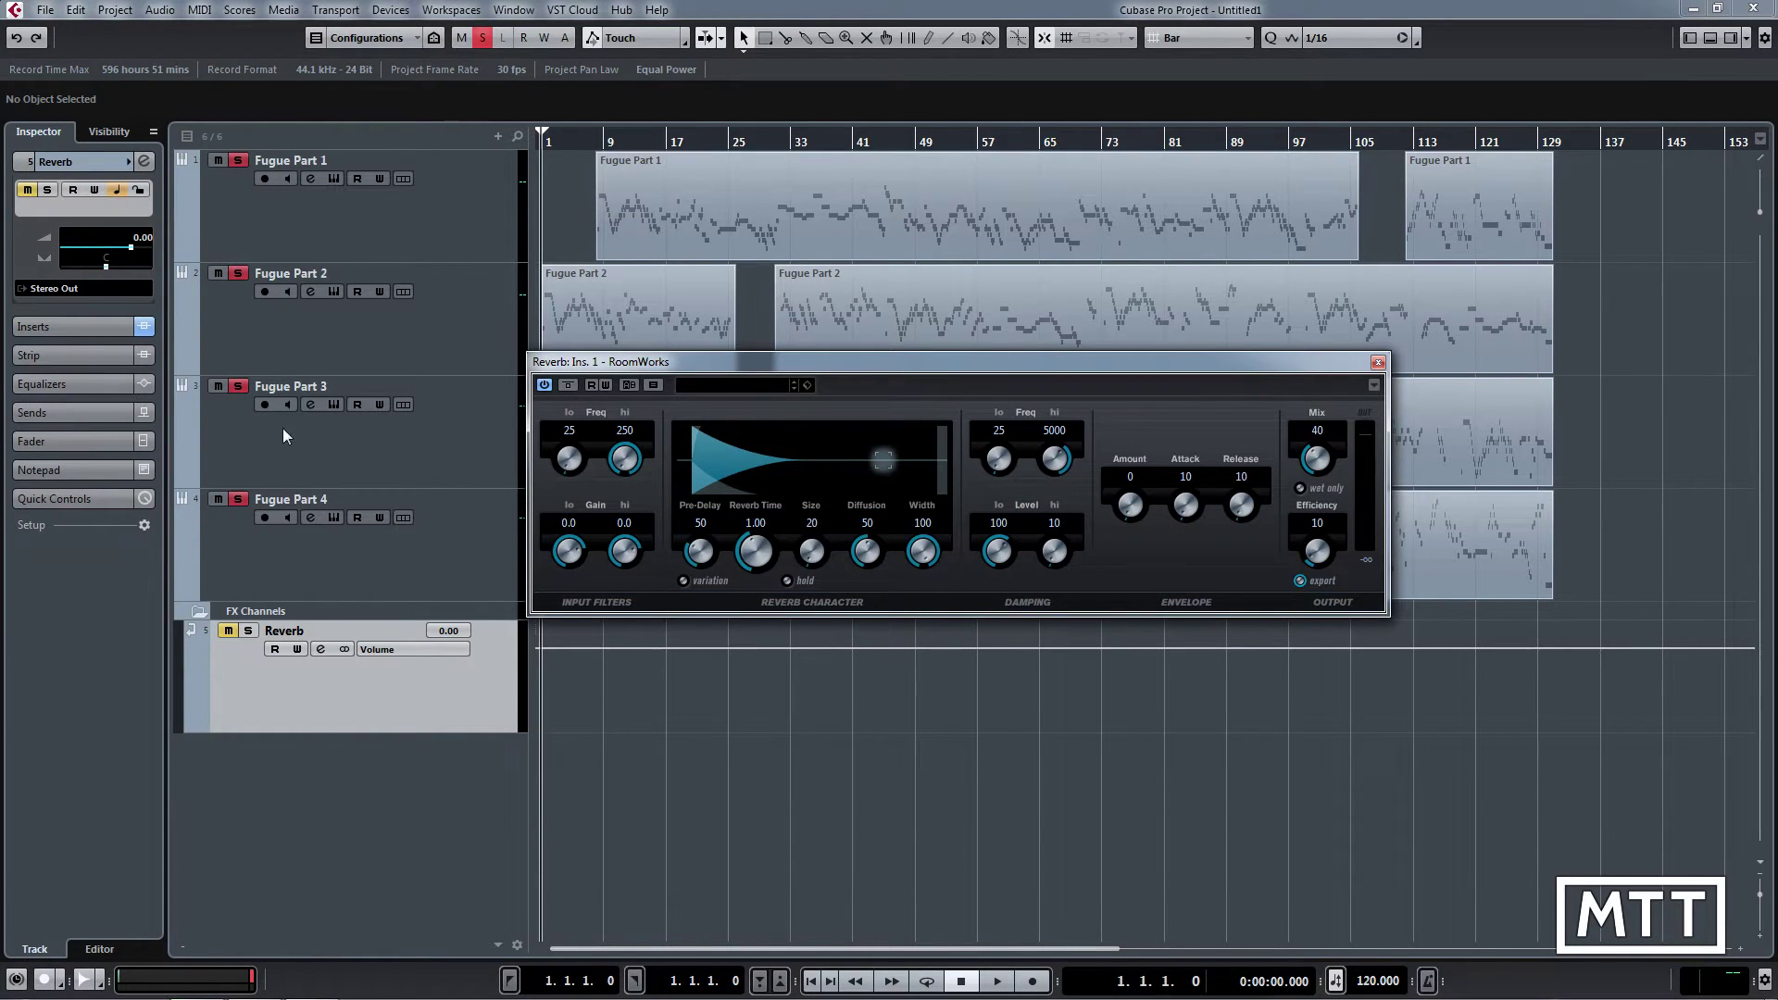
pyautogui.click(482, 37)
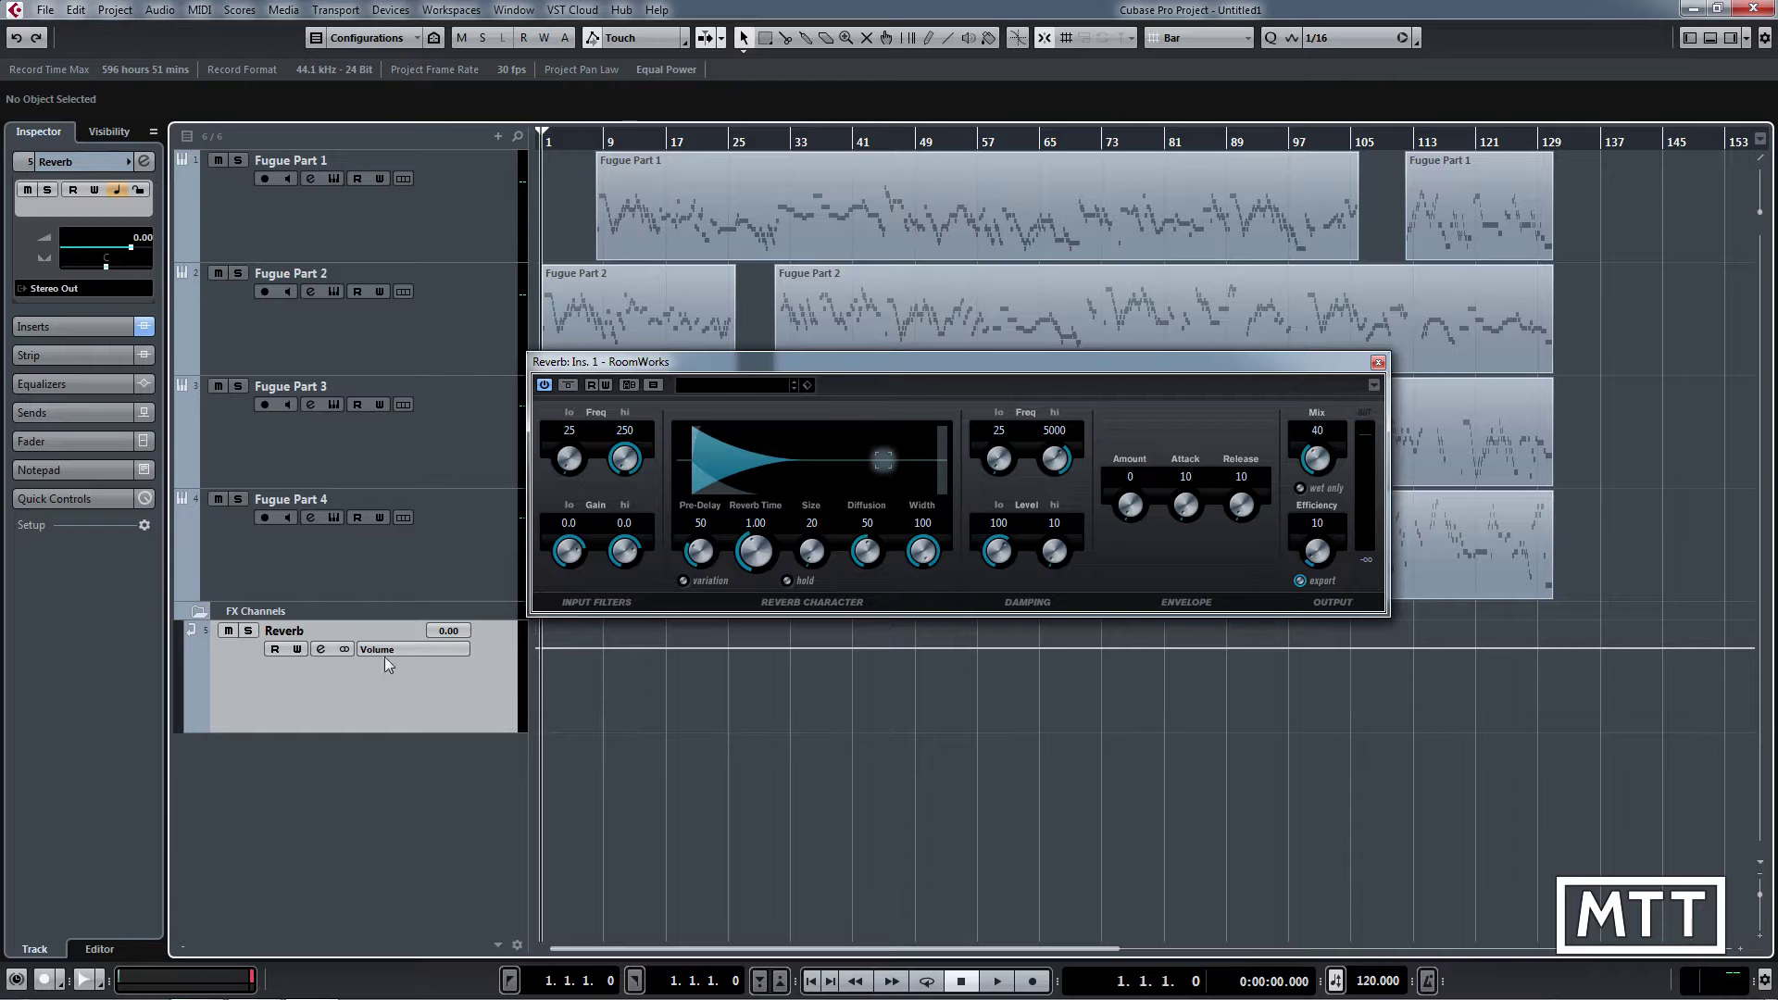
pyautogui.moveTo(751, 361); pyautogui.dragTo(780, 632)
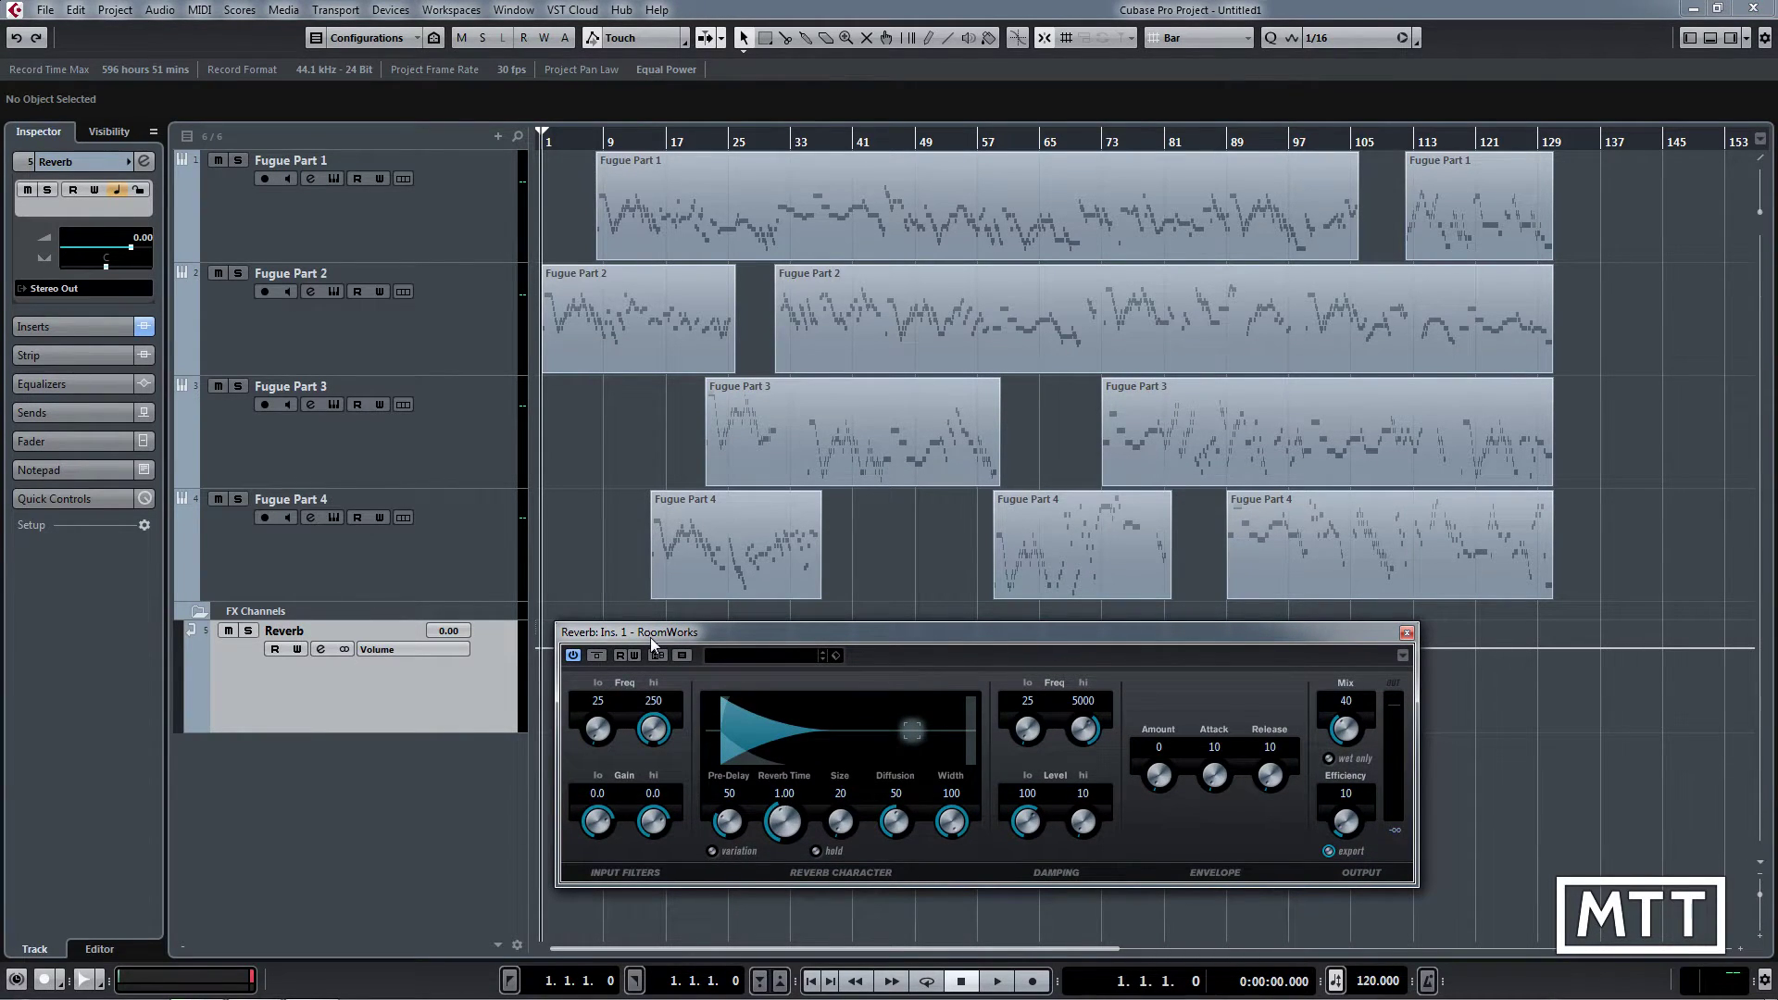
pyautogui.press('space')
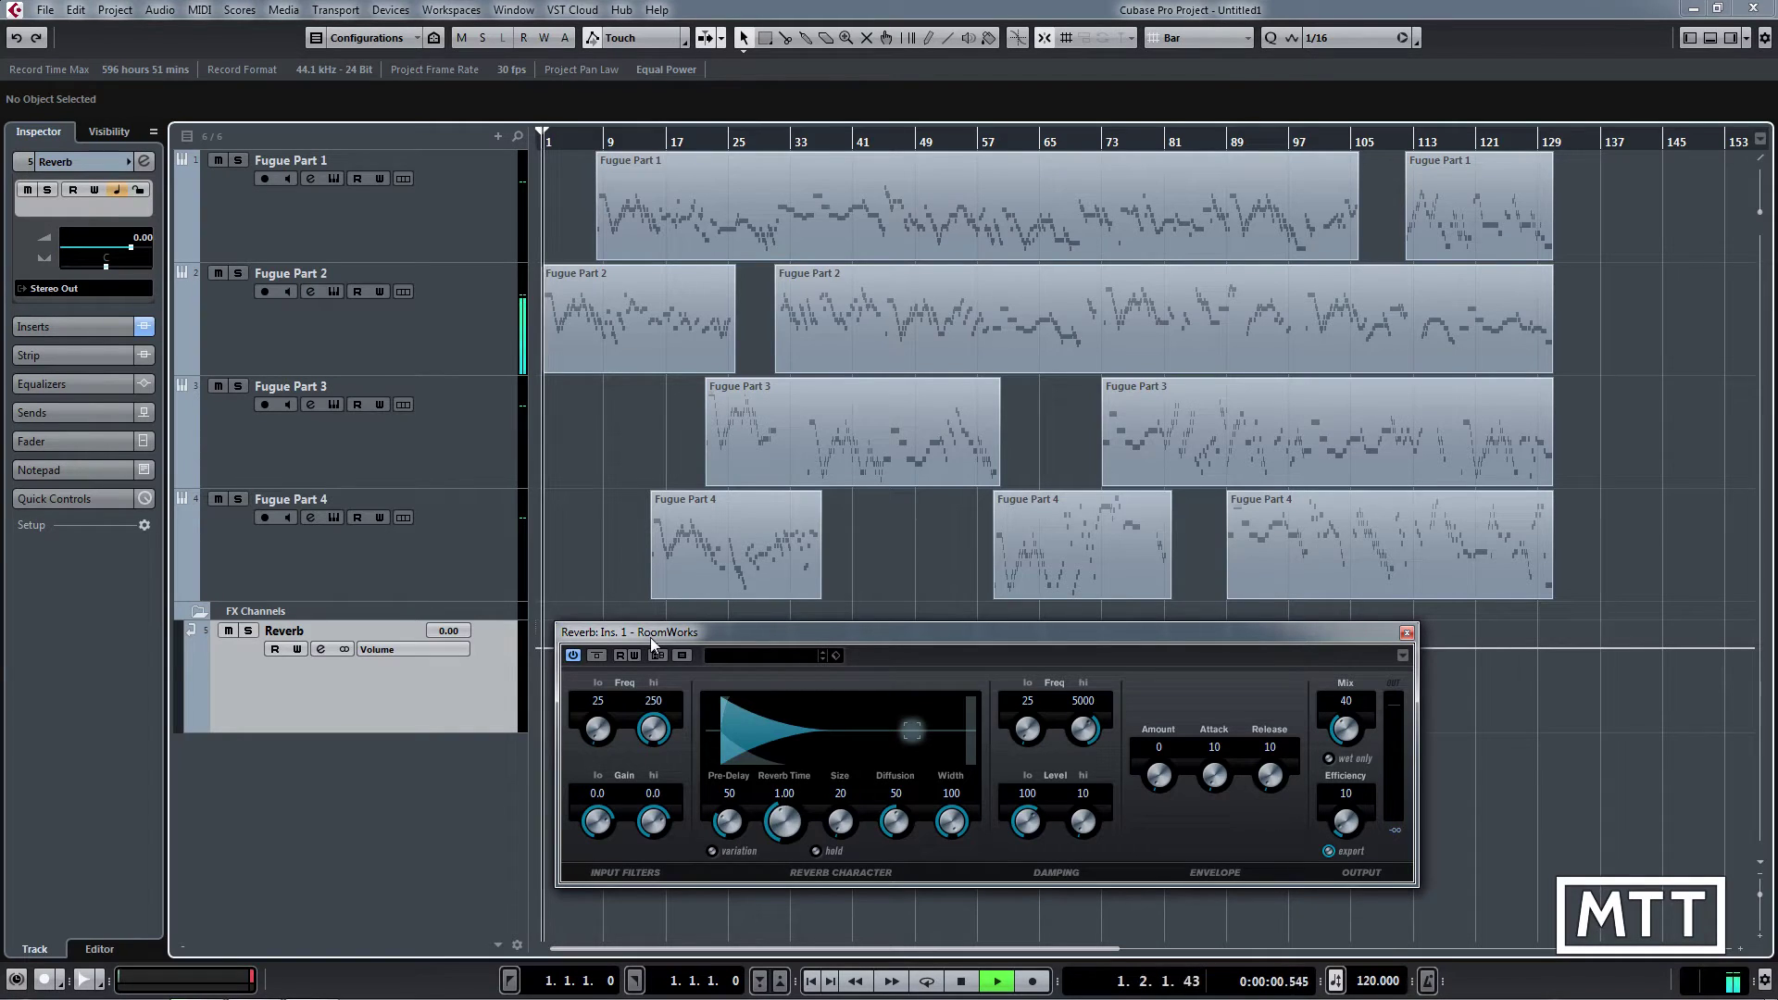
pyautogui.press('h')
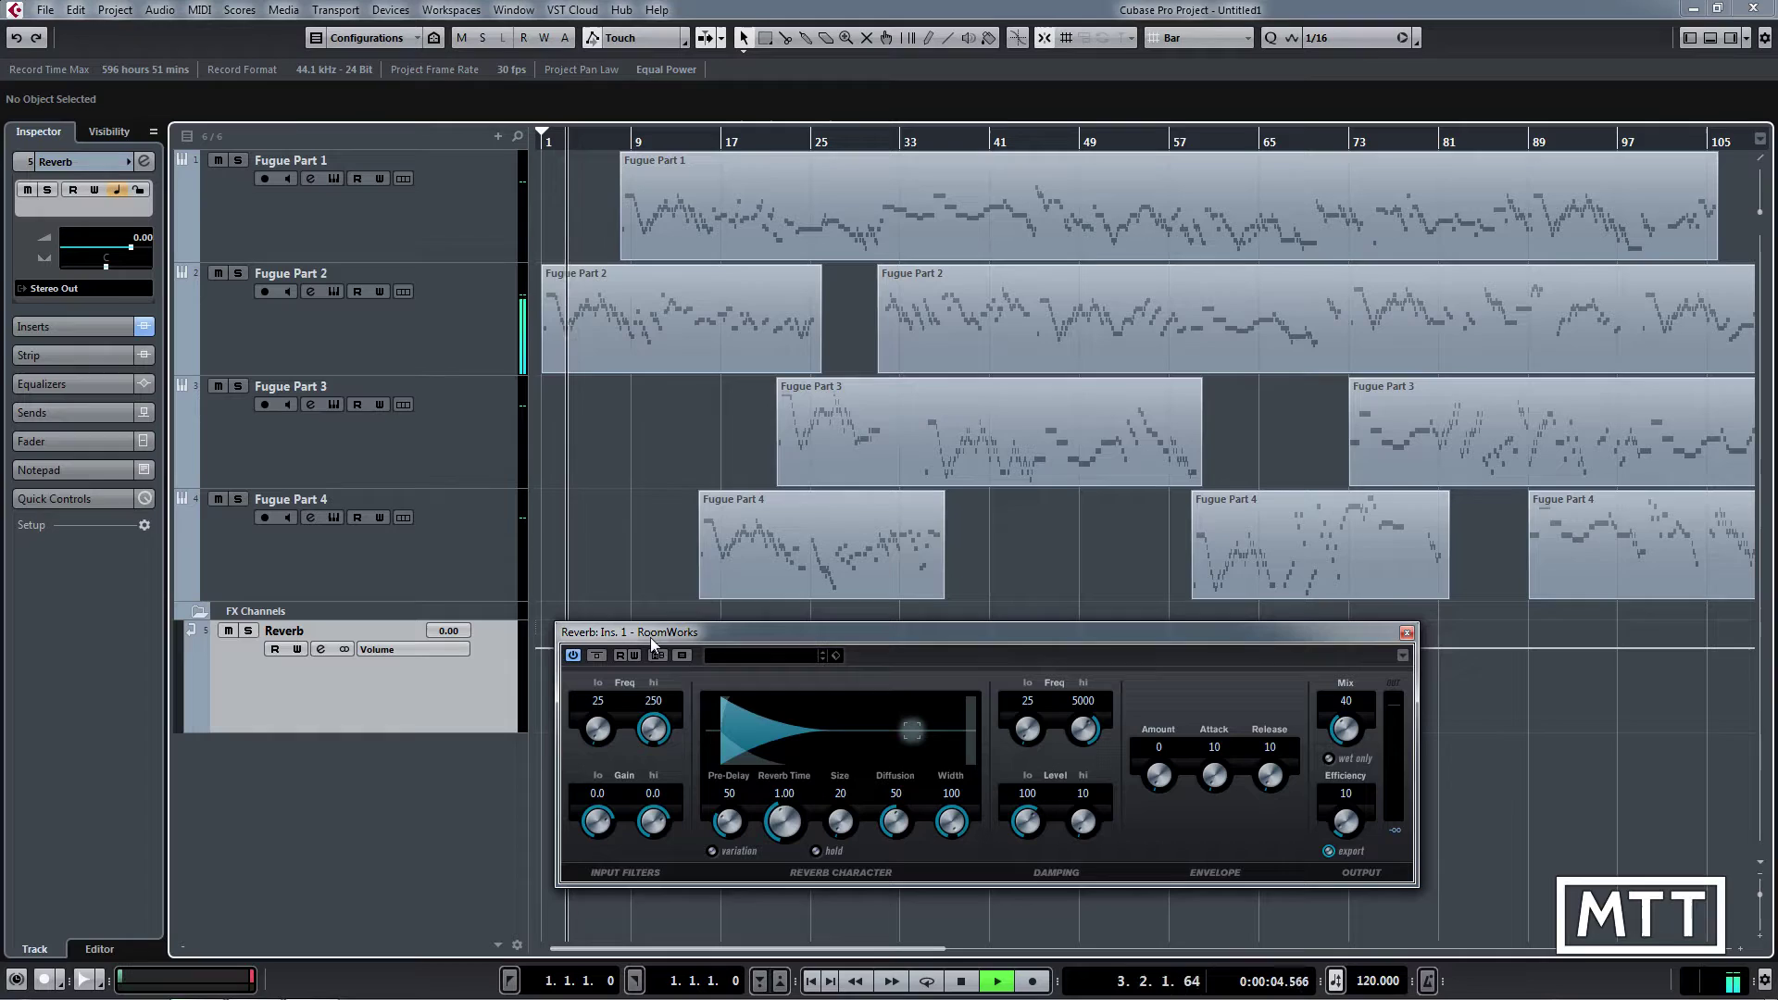
# Stop playback, reselect Fugue Part 1, and expand its audio channel sections in the Inspector
pyautogui.press('space')
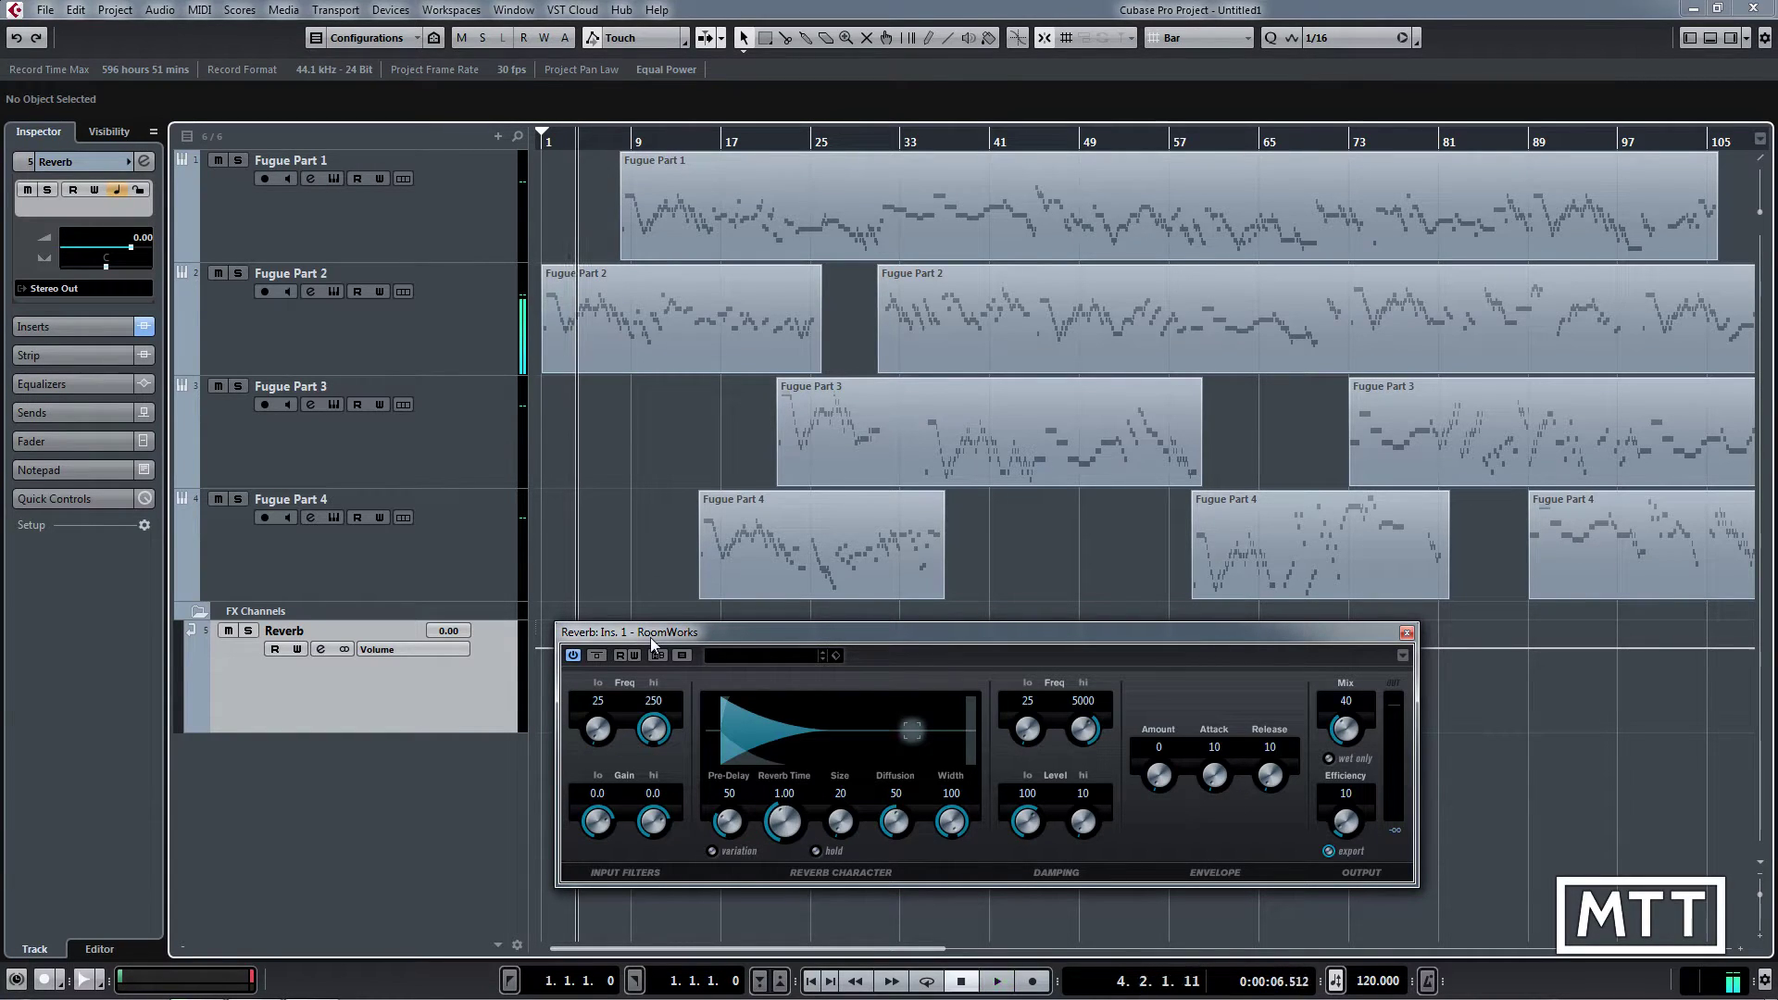
pyautogui.click(459, 185)
pyautogui.click(465, 315)
pyautogui.click(469, 435)
pyautogui.click(465, 535)
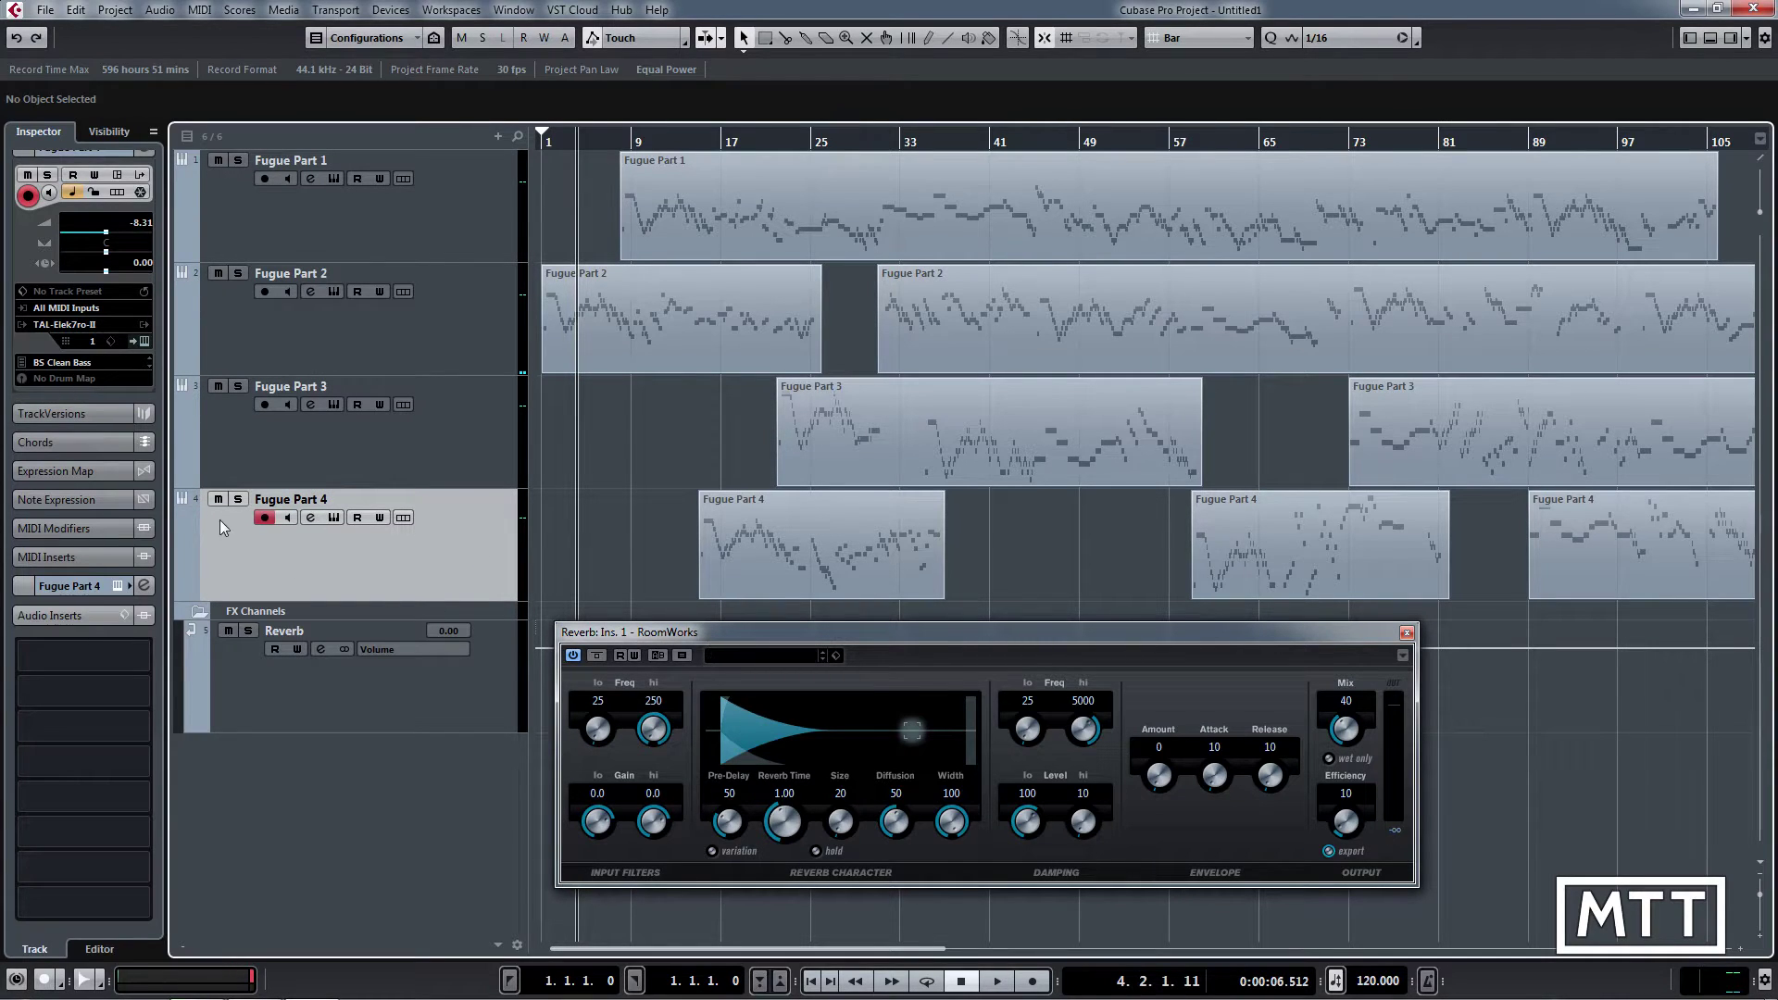
pyautogui.click(475, 213)
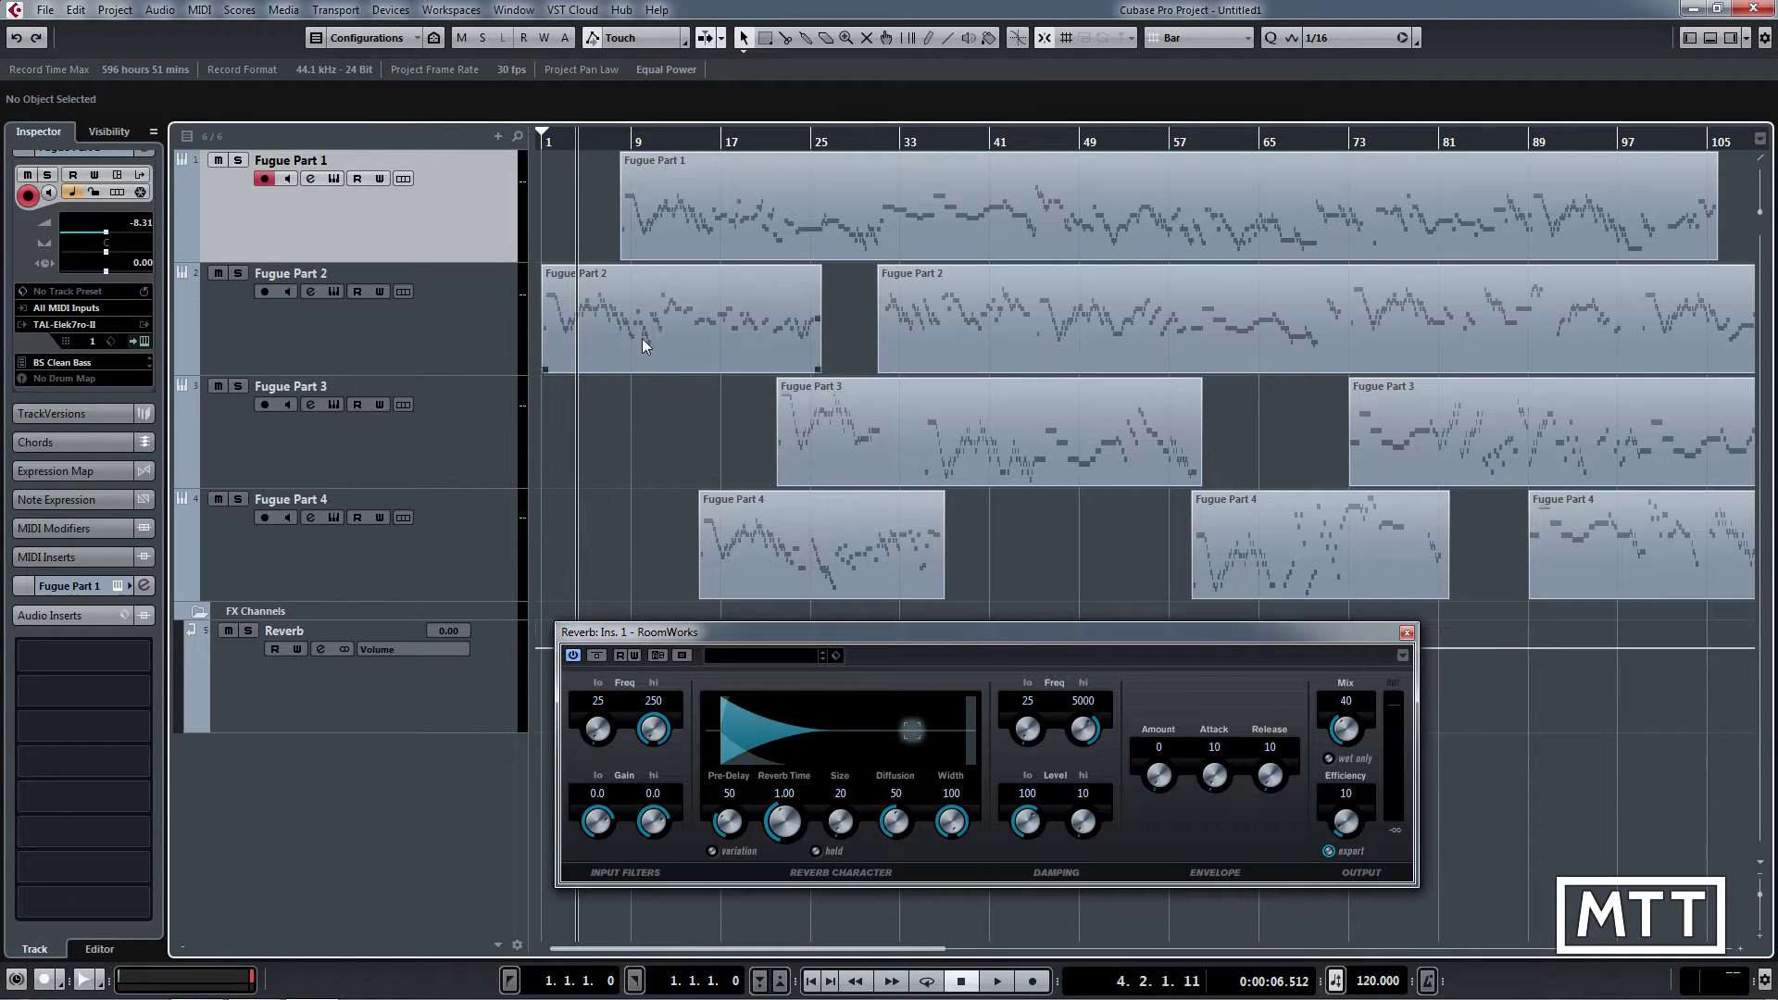
pyautogui.click(80, 611)
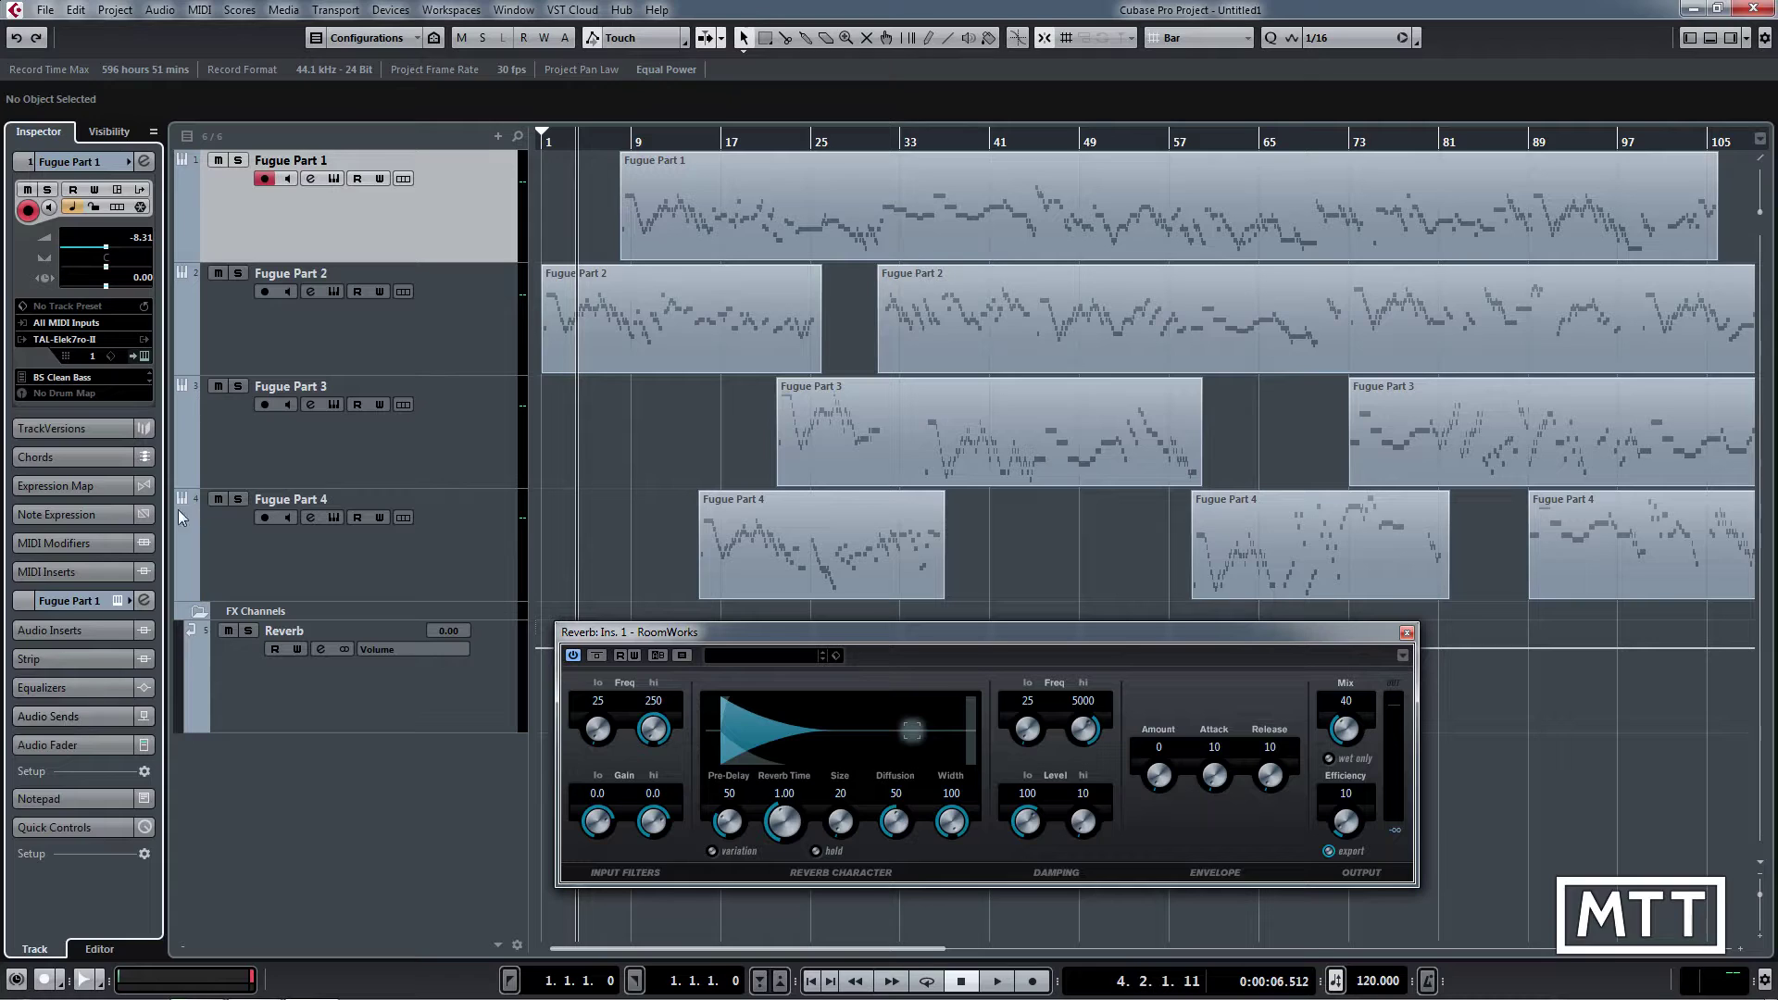
# Route Fugue Part 1's first send to Reverb, activate it, and set its level to -6 dB
pyautogui.click(81, 715)
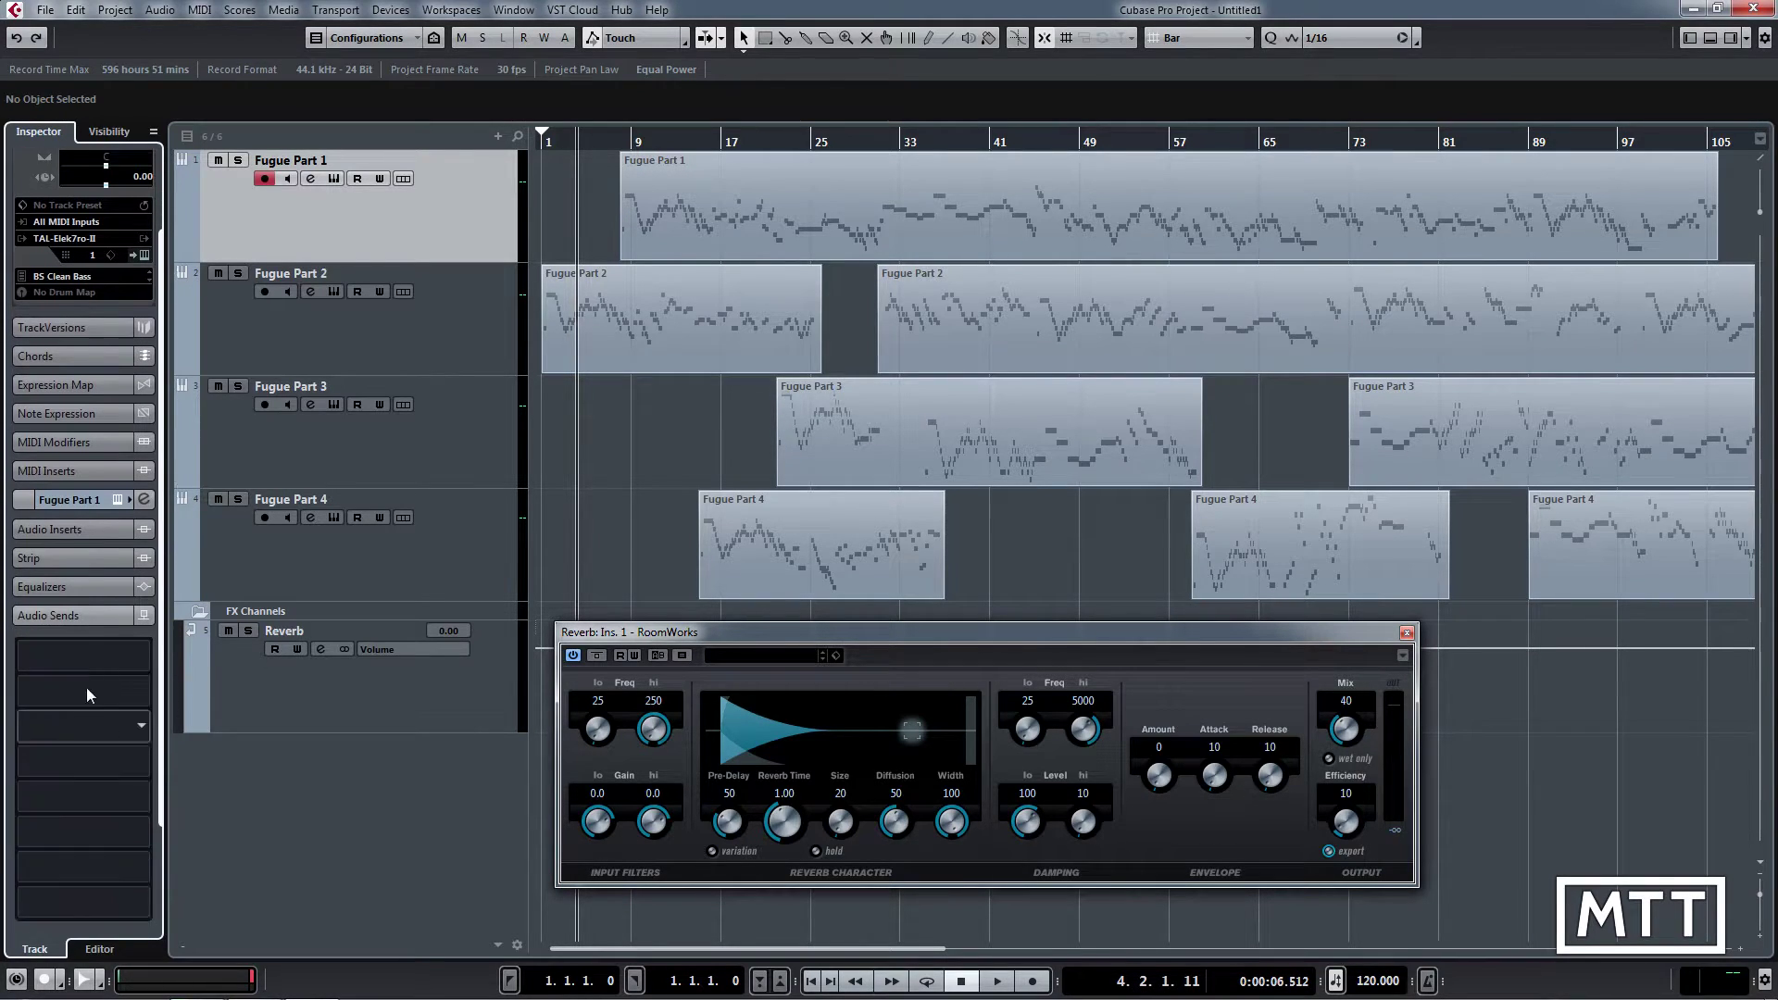
pyautogui.click(142, 654)
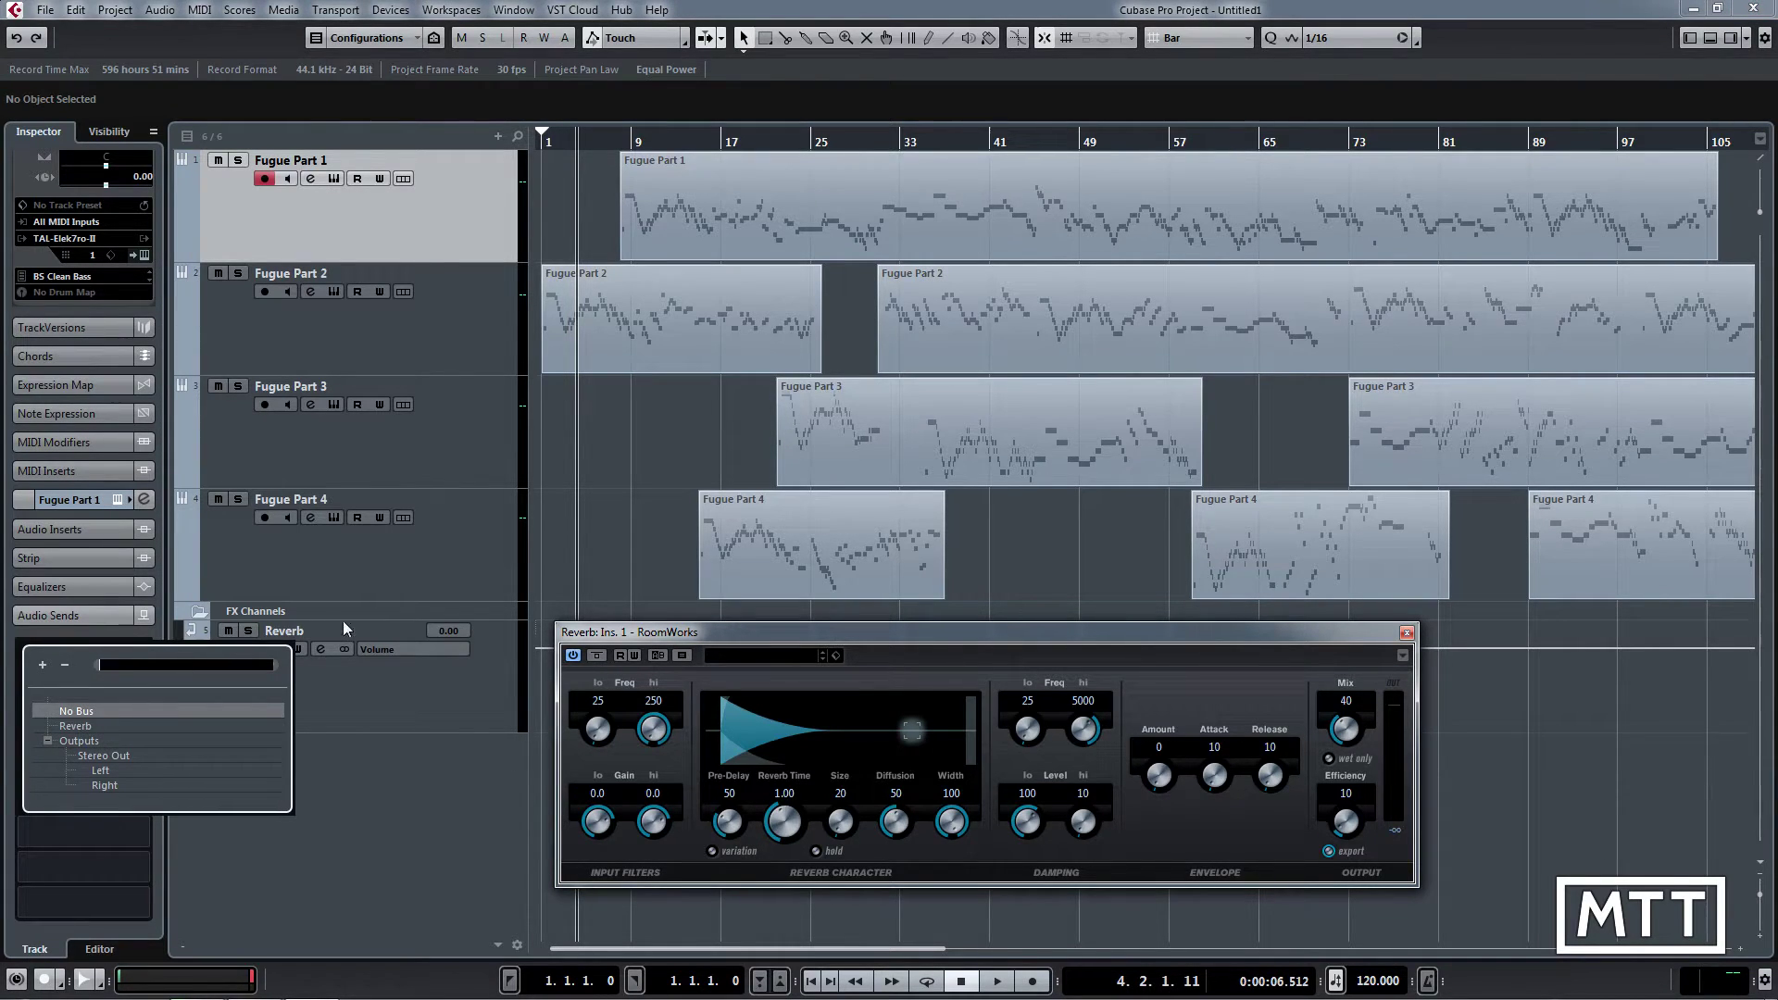
pyautogui.click(81, 727)
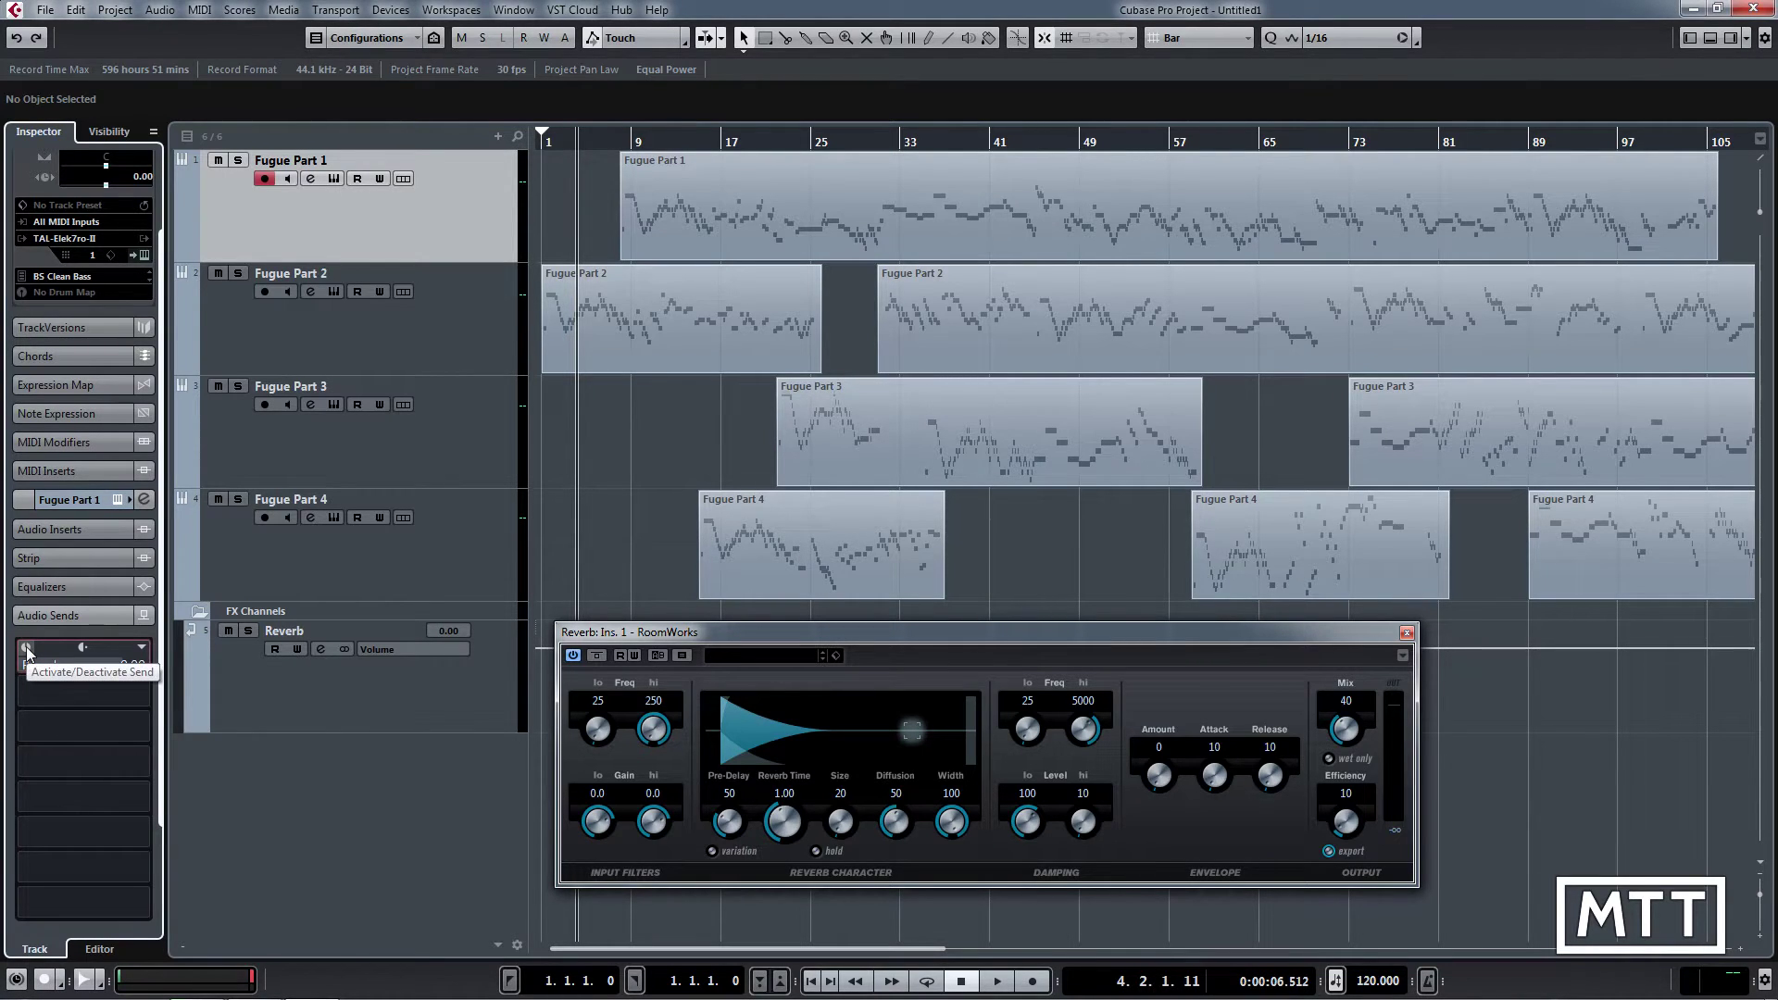
pyautogui.click(26, 648)
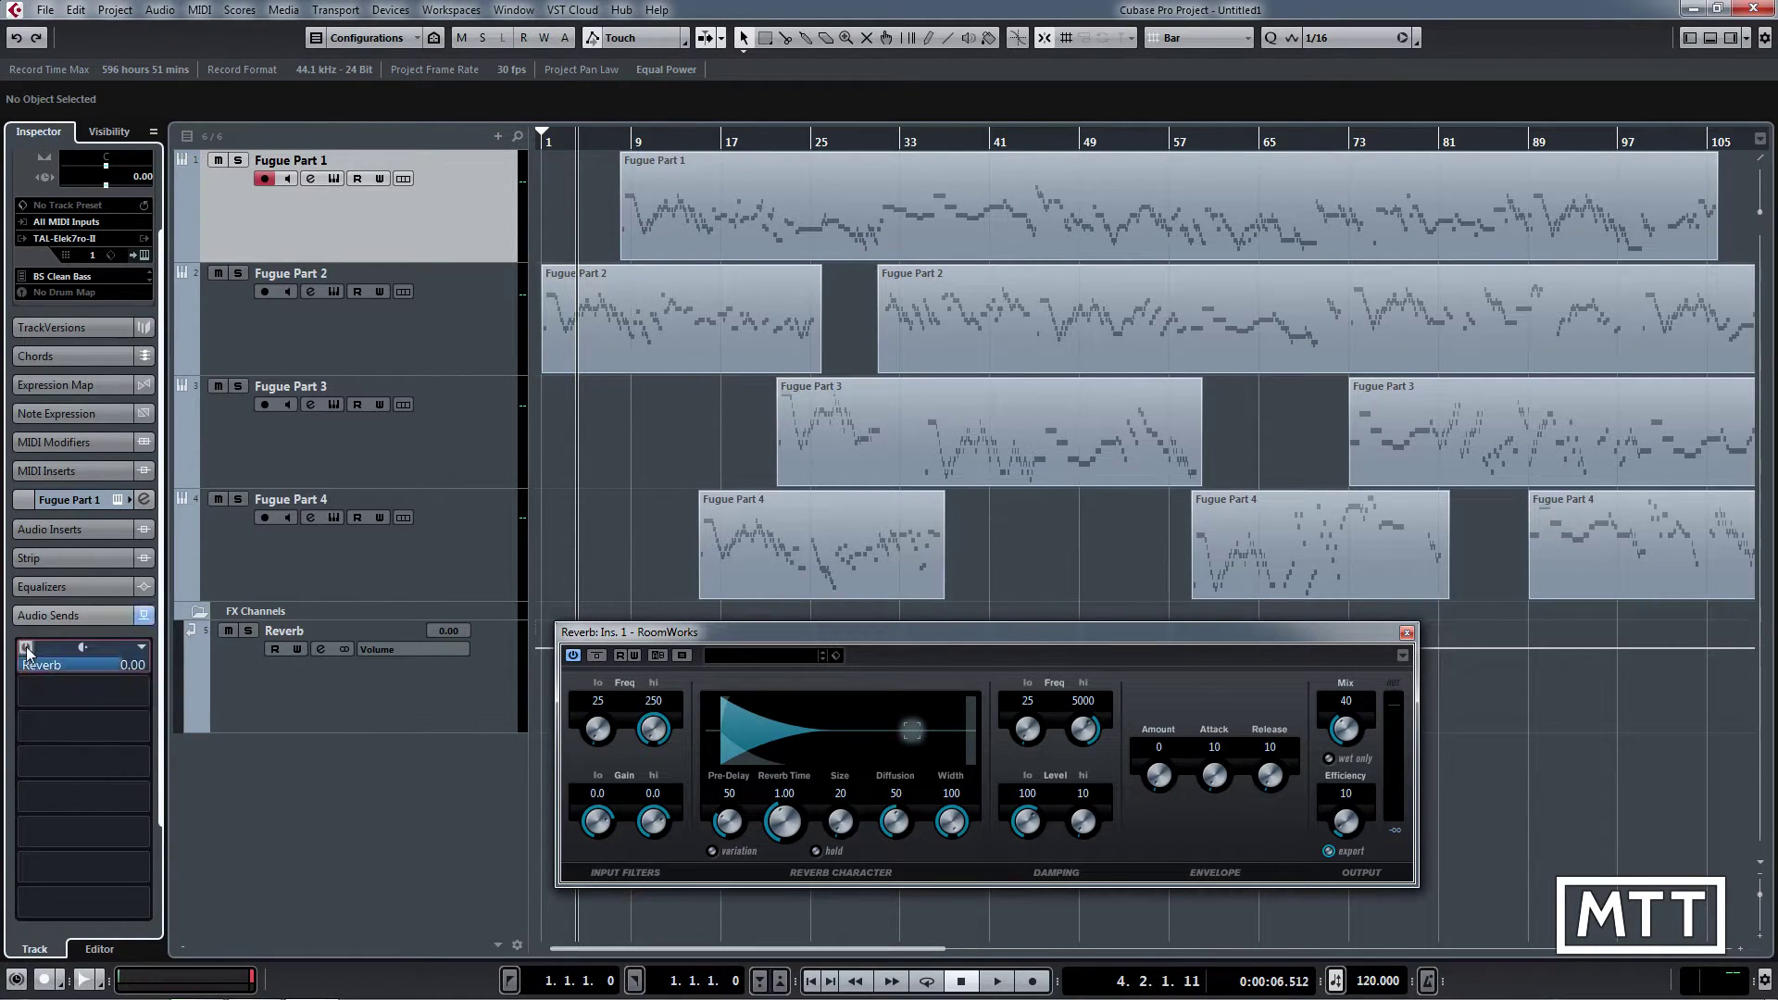
pyautogui.doubleClick(128, 666)
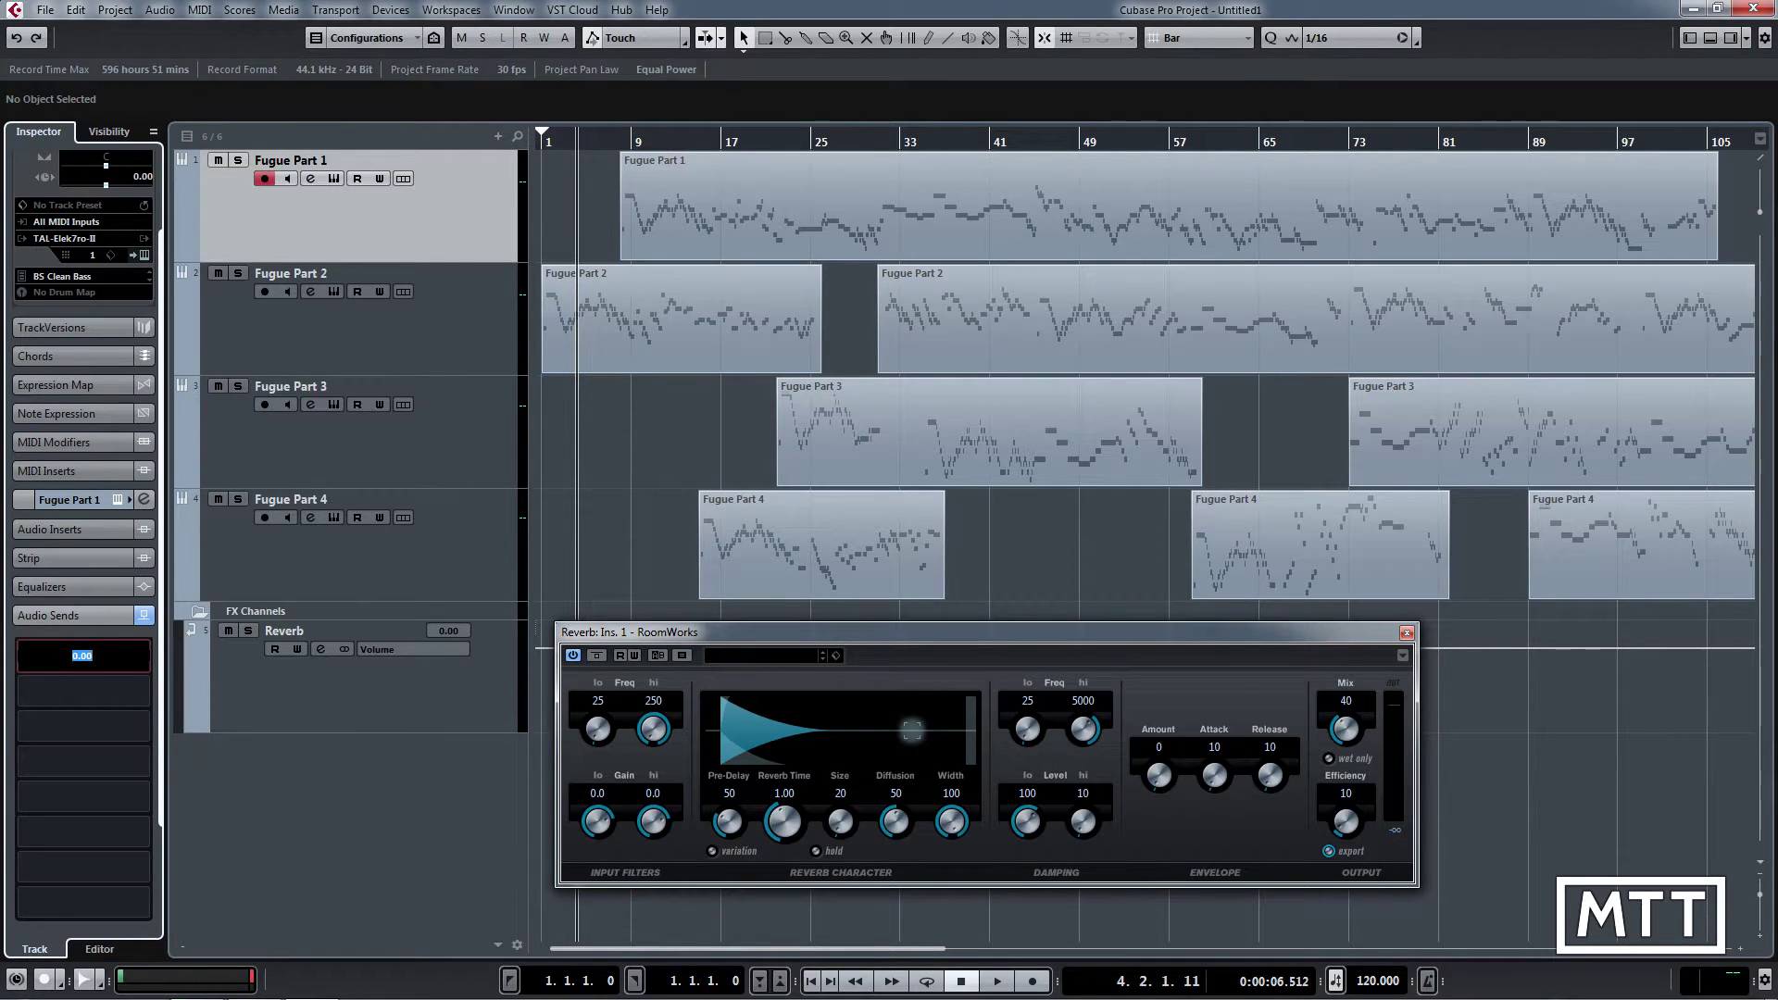
pyautogui.write('-6')
pyautogui.press('Return')
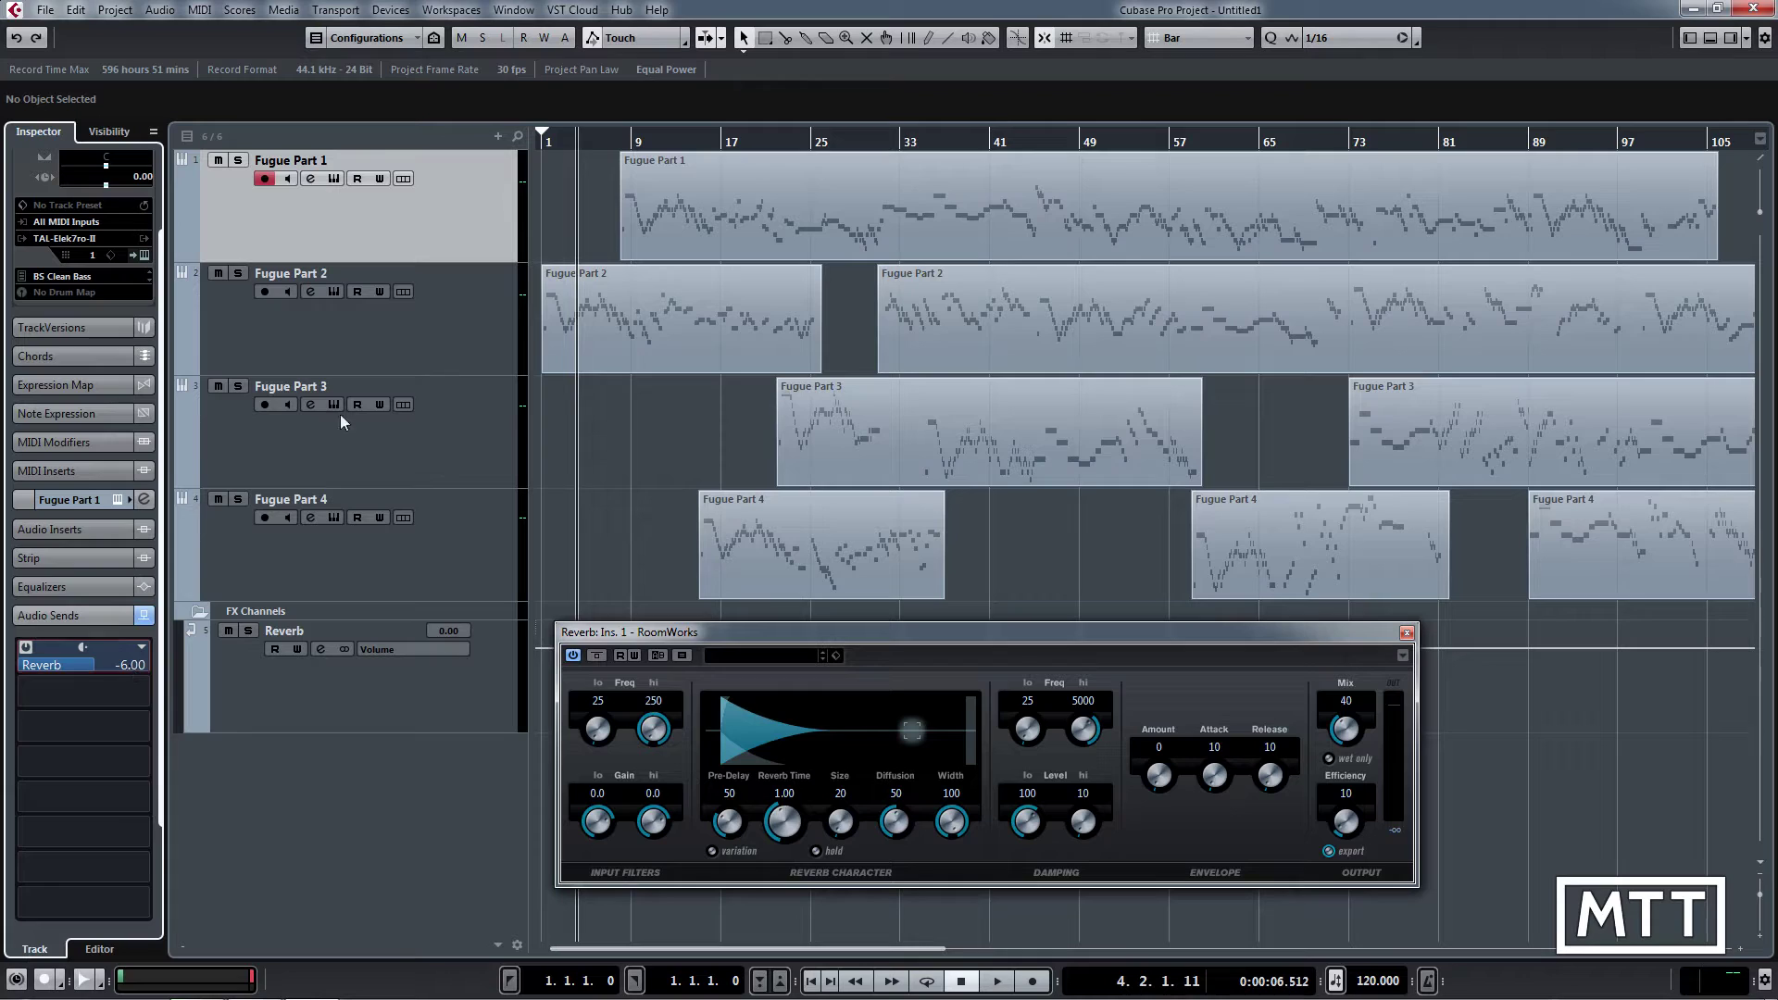
# Look through Fugue Parts 2–4, reselect Part 1, and bring up the MixConsole
pyautogui.click(435, 347)
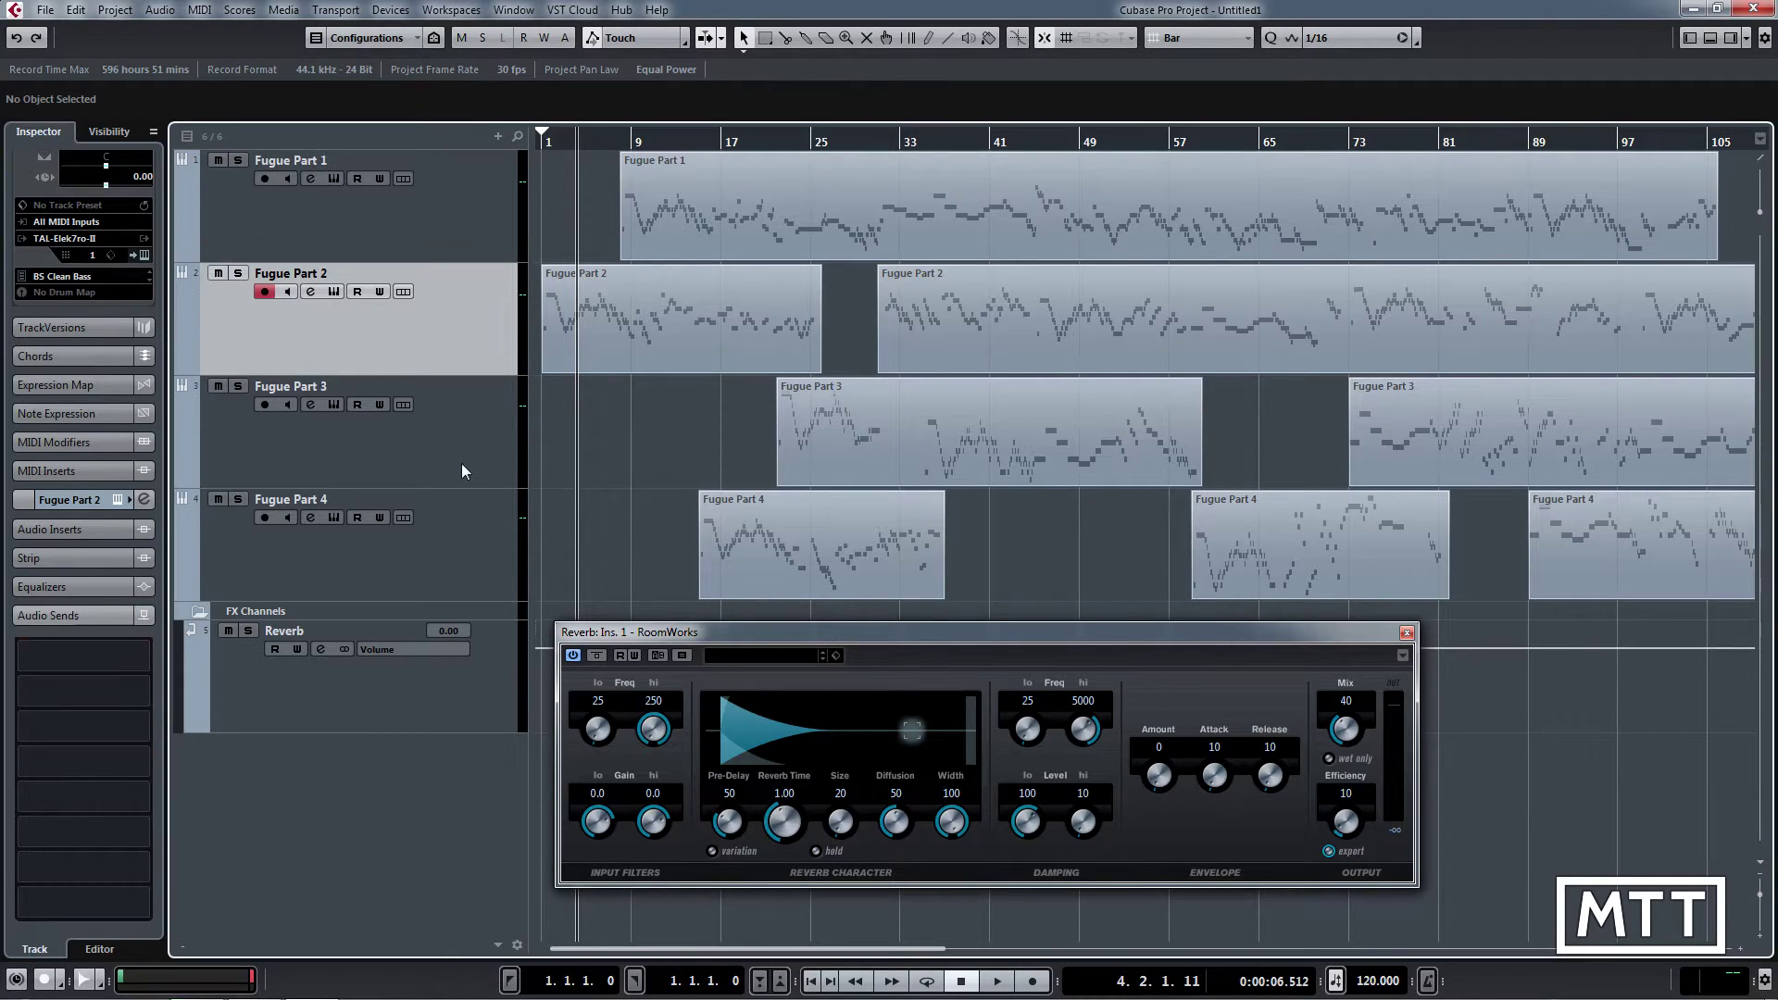
pyautogui.click(461, 463)
pyautogui.click(464, 542)
pyautogui.click(463, 437)
pyautogui.click(469, 296)
pyautogui.click(448, 203)
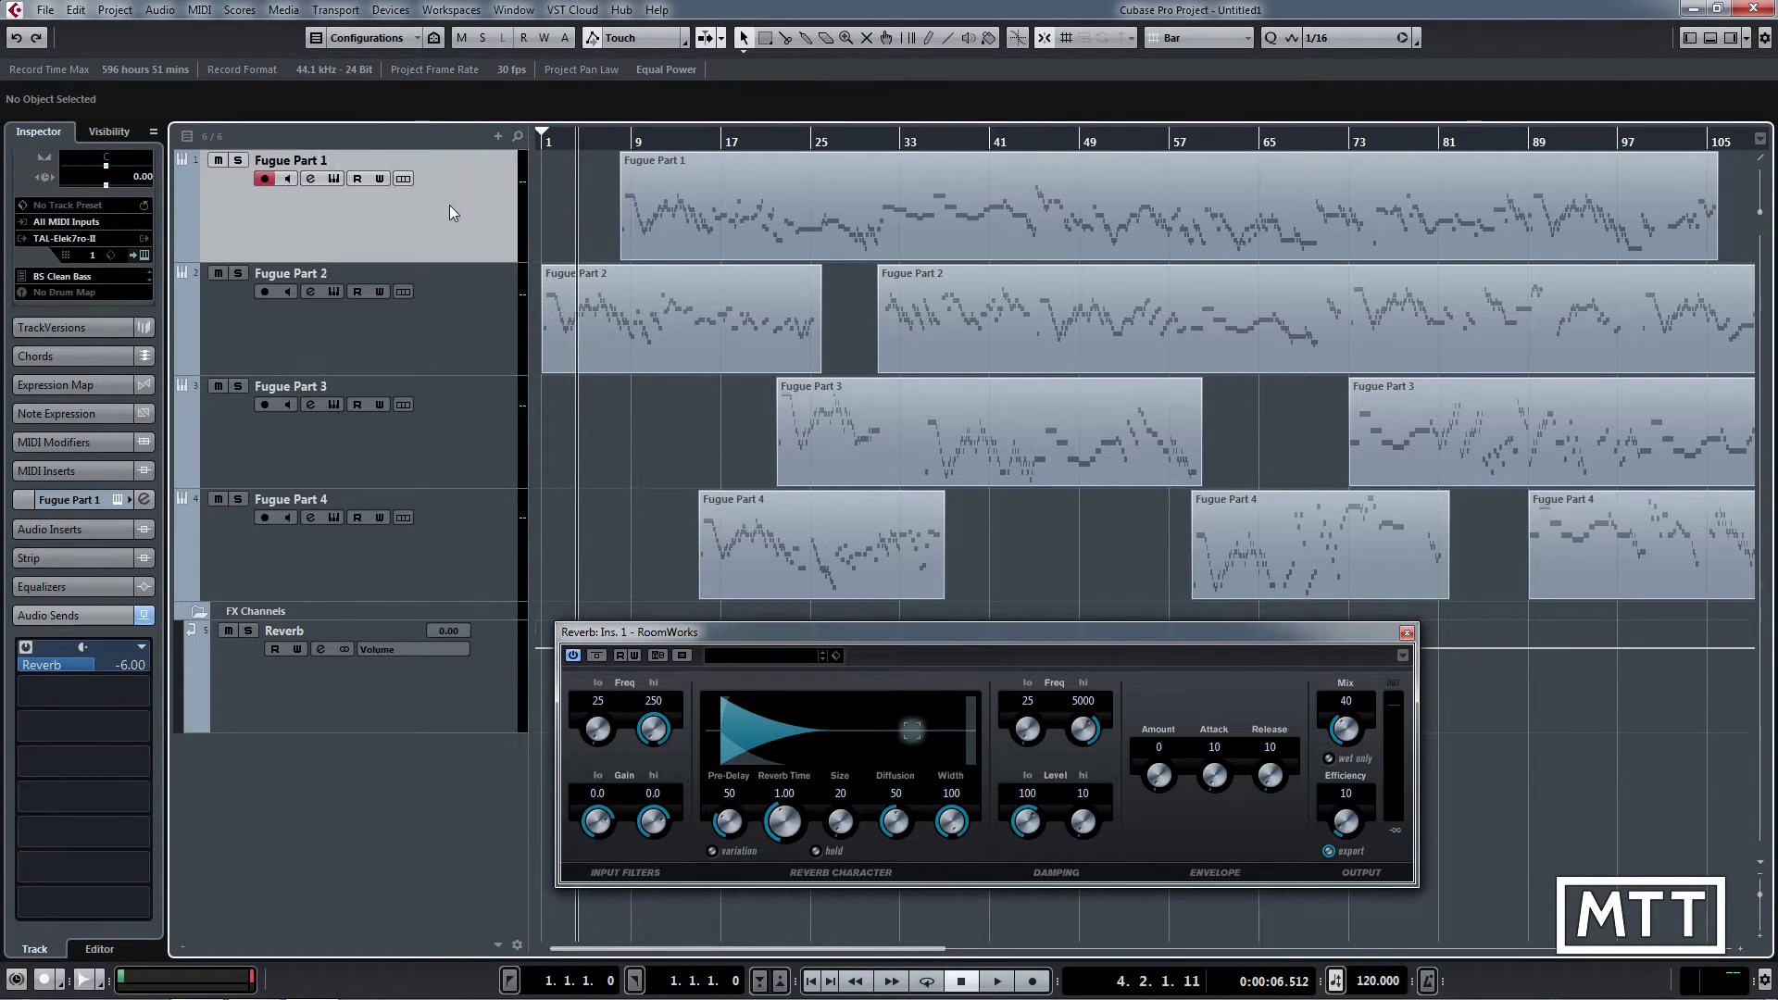
pyautogui.press('F3')
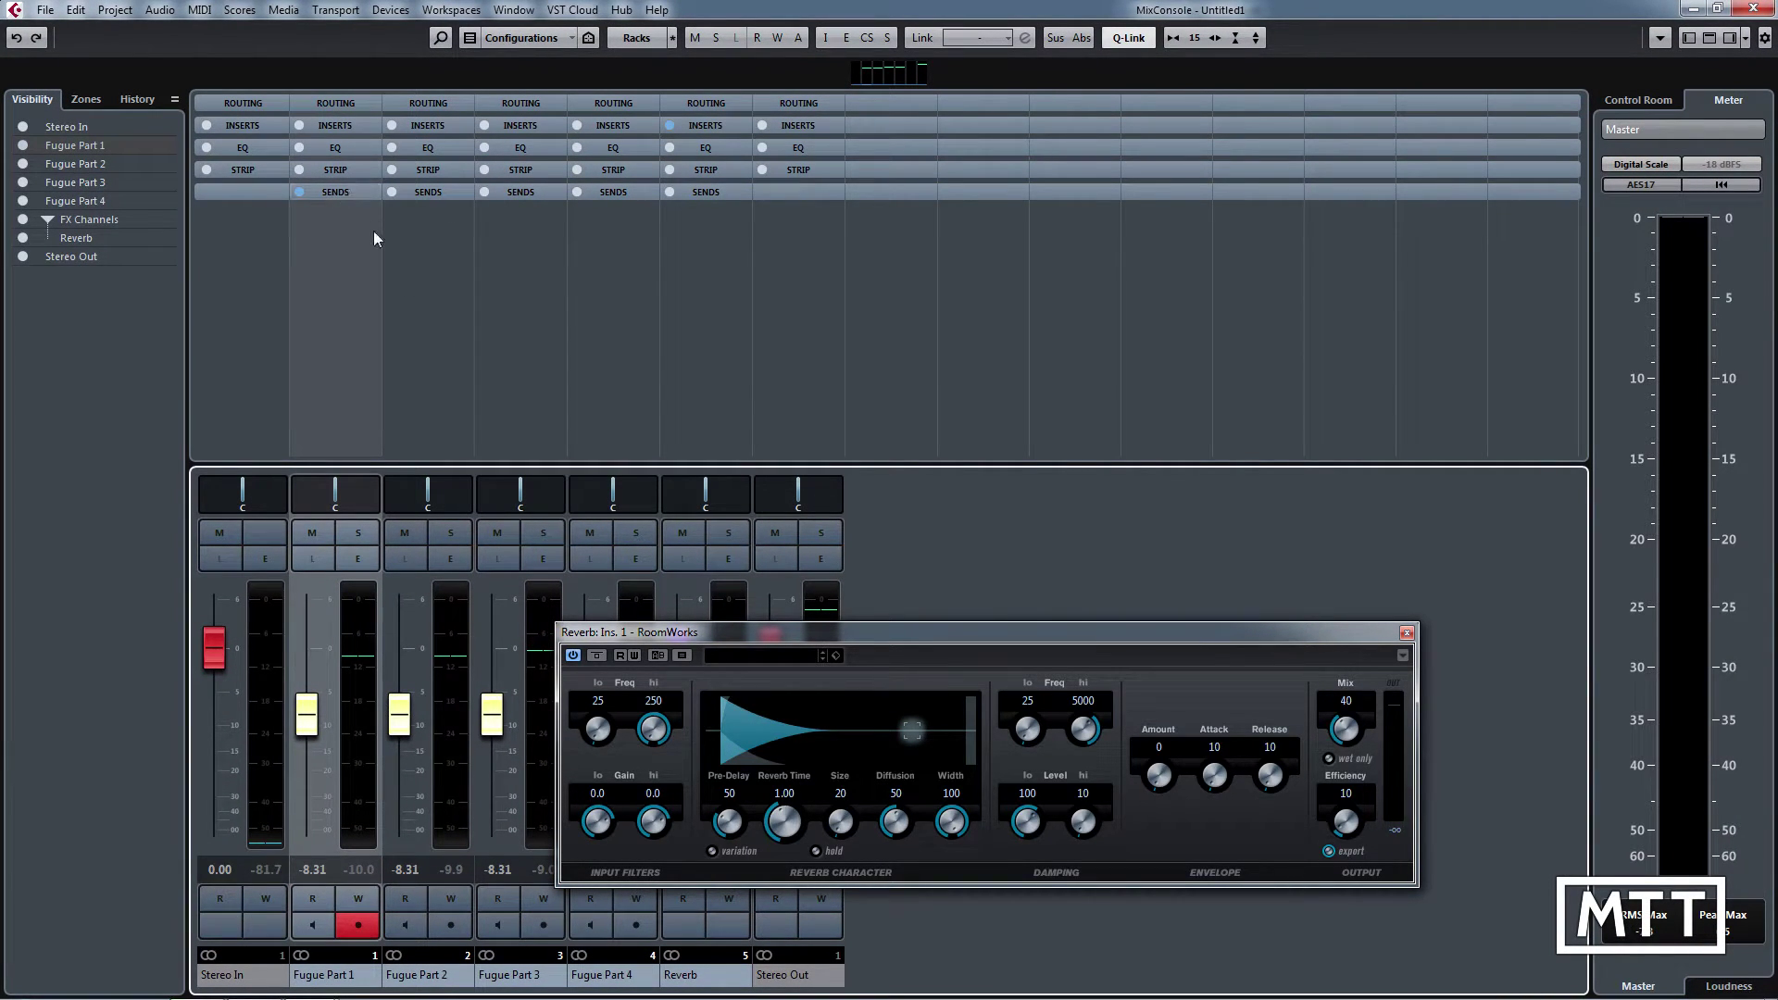
# Show the SENDS rack, close the RoomWorks window, and select Fugue Parts 2 through 4
pyautogui.click(335, 193)
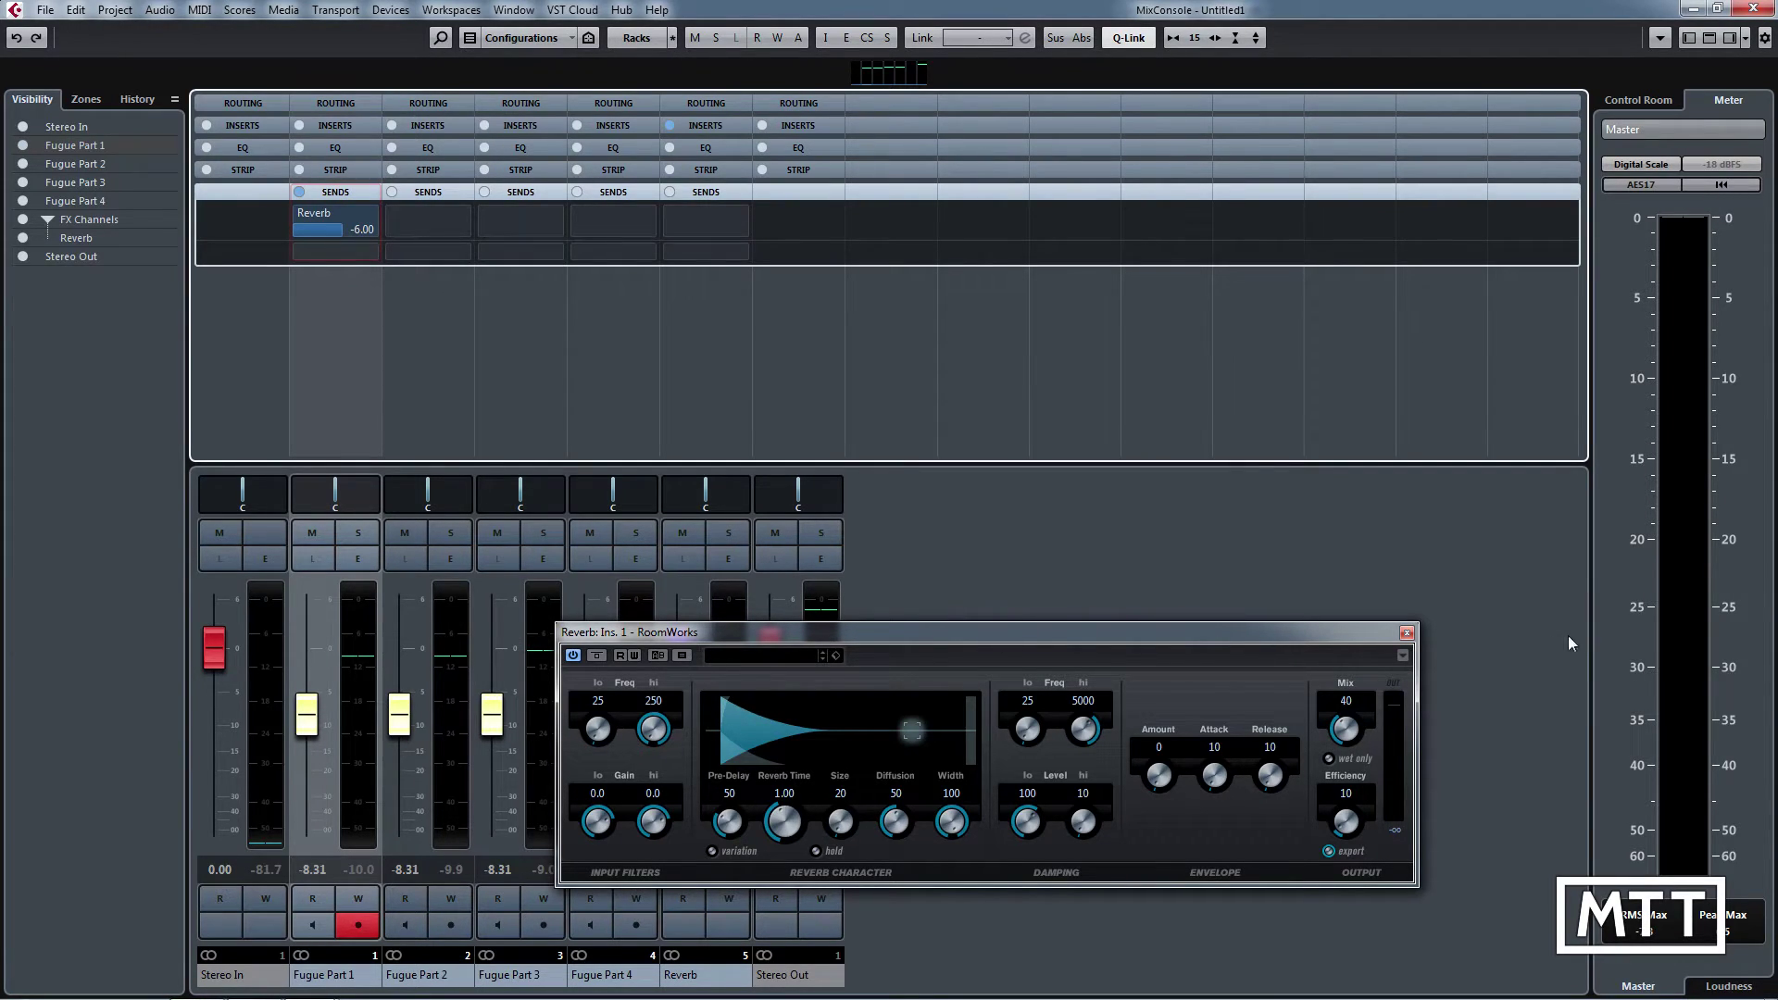
pyautogui.click(1407, 633)
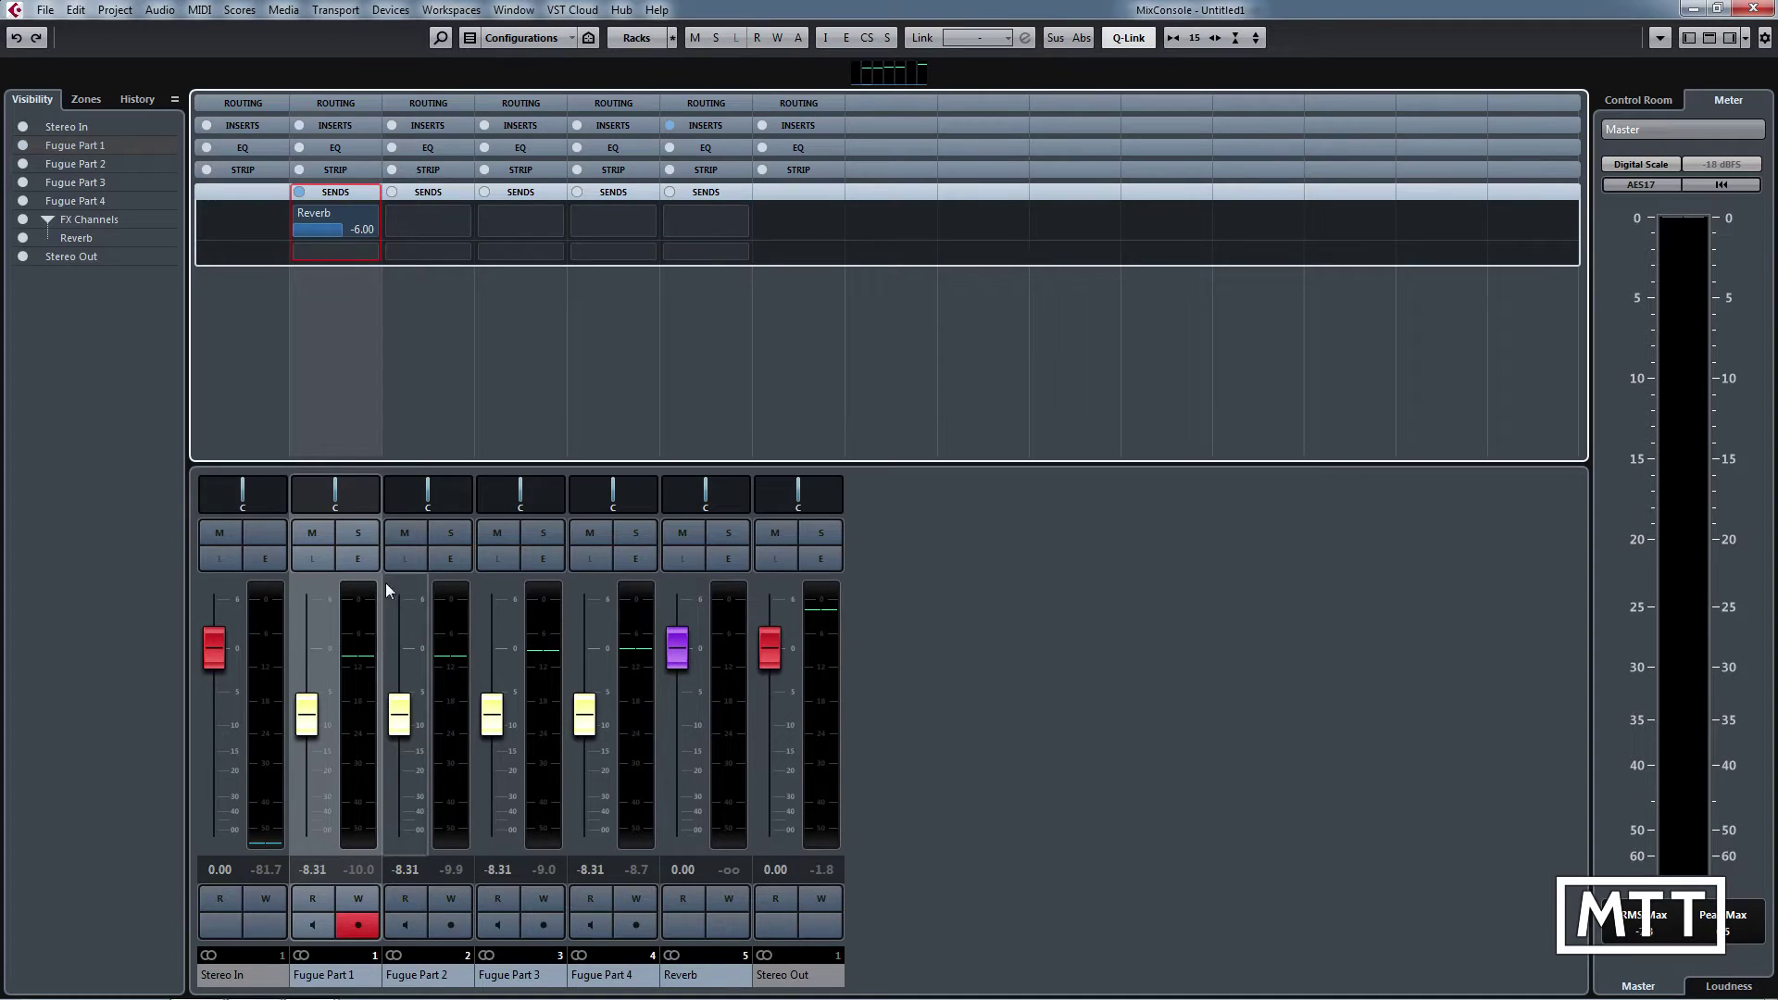
pyautogui.click(422, 347)
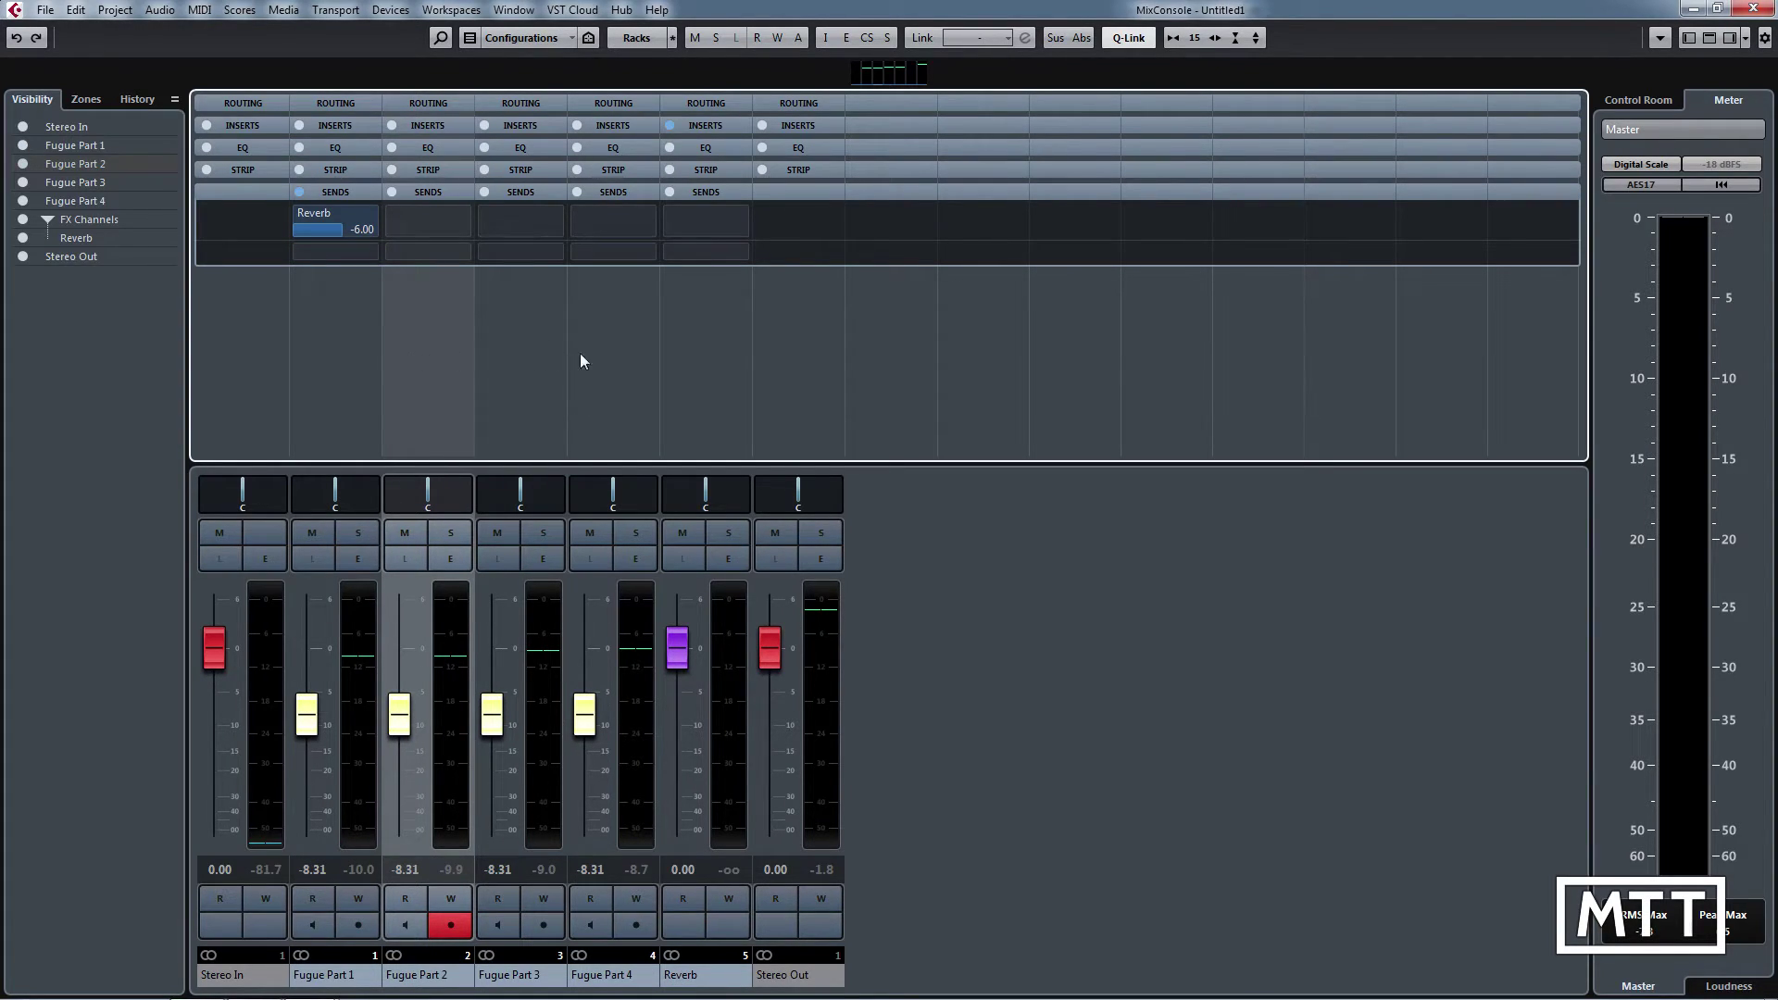
pyautogui.keyDown('shift'); pyautogui.click(625, 353); pyautogui.keyUp('shift')
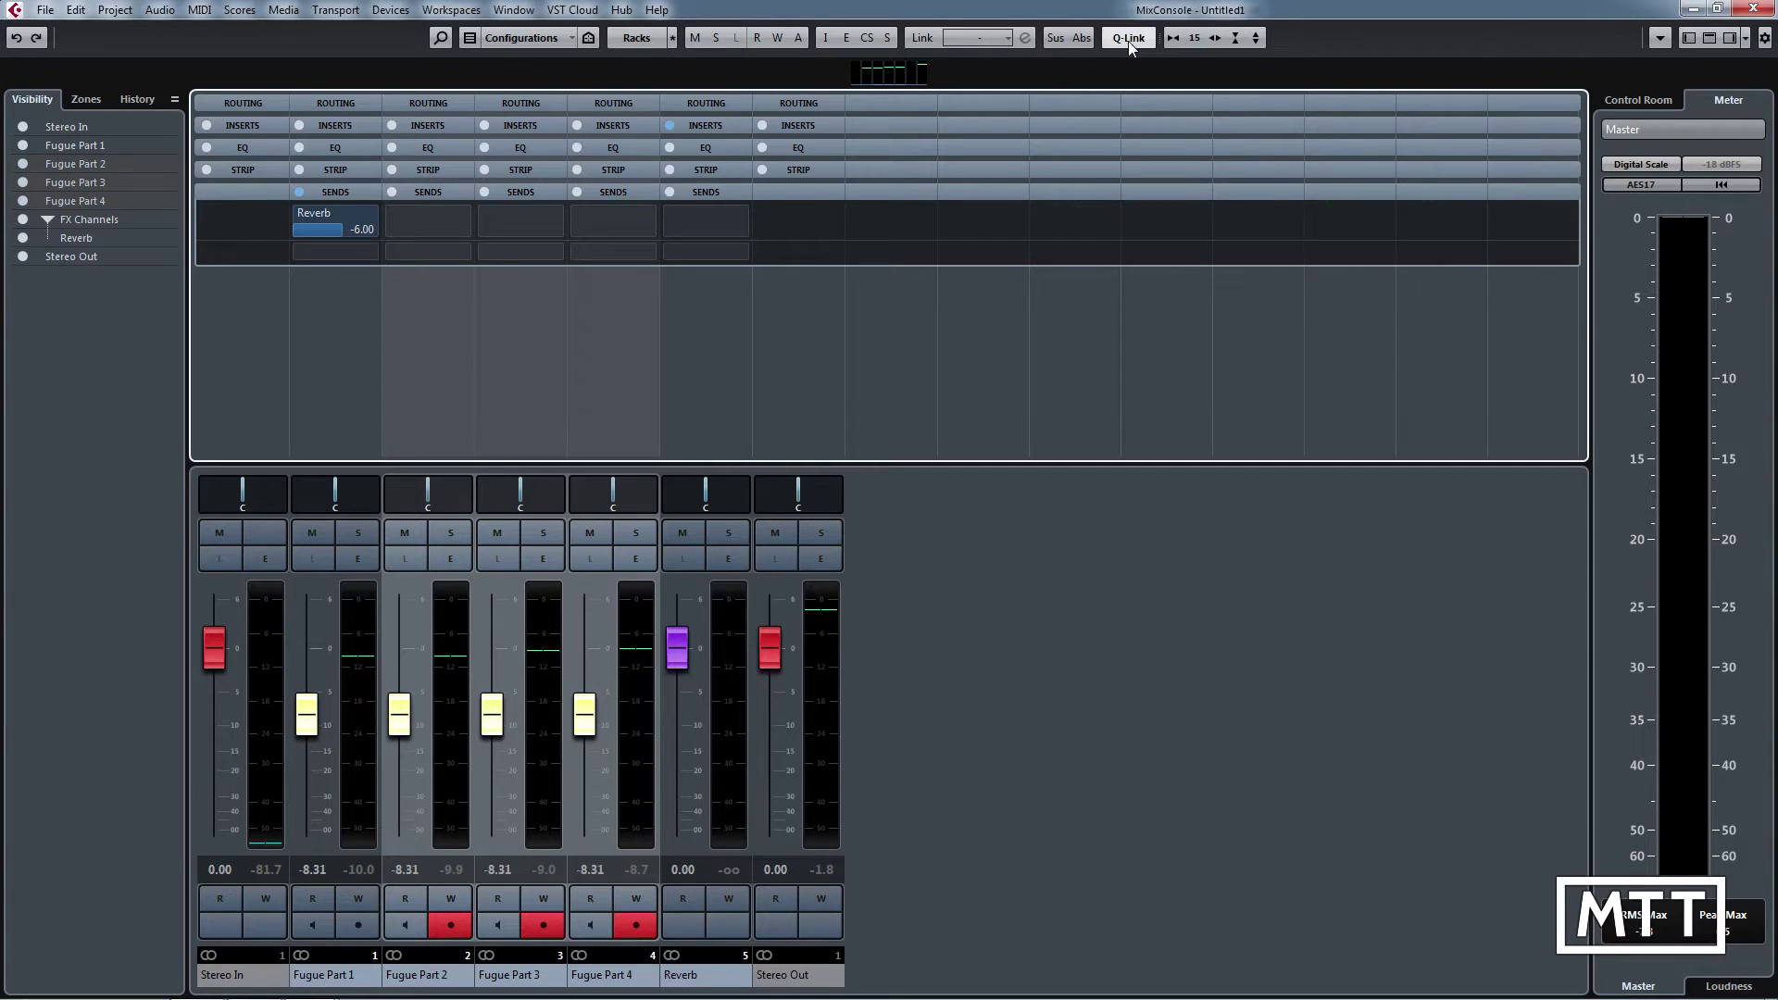
# Give Fugue Parts 2–4 active Reverb sends at -6 dB, then start playback
pyautogui.click(464, 222)
pyautogui.click(437, 292)
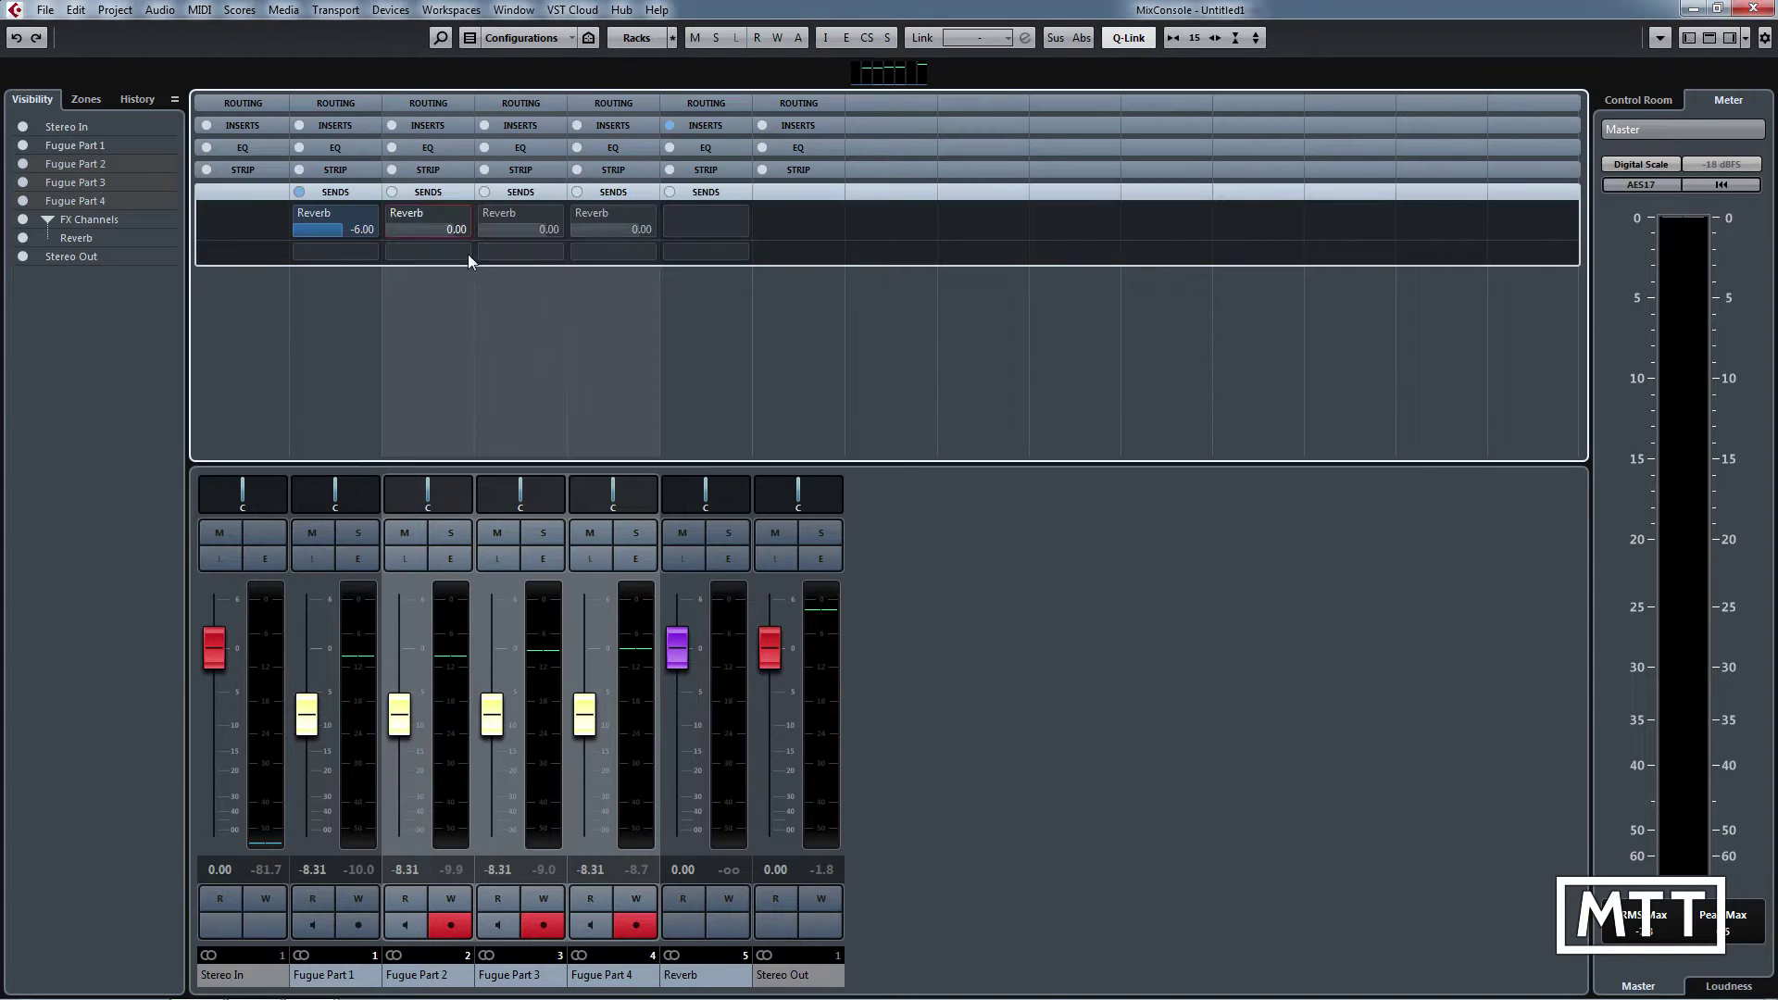
pyautogui.click(394, 215)
pyautogui.moveTo(448, 232); pyautogui.dragTo(436, 233)
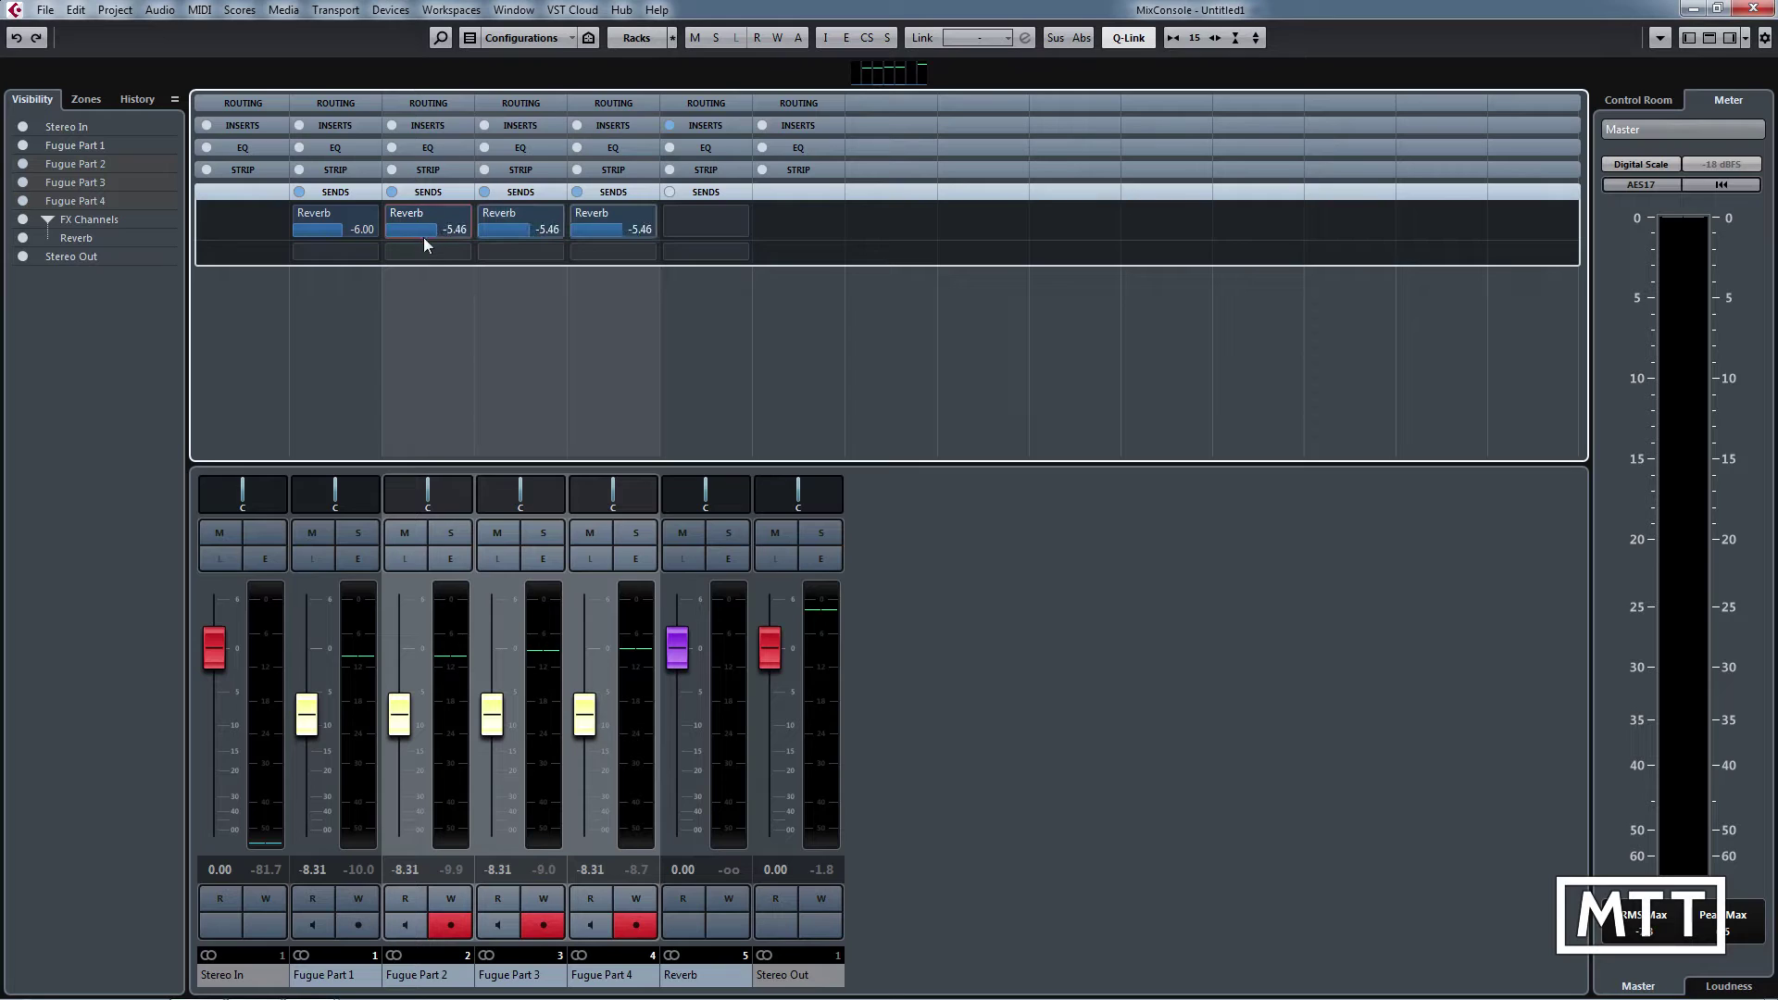
pyautogui.doubleClick(457, 231)
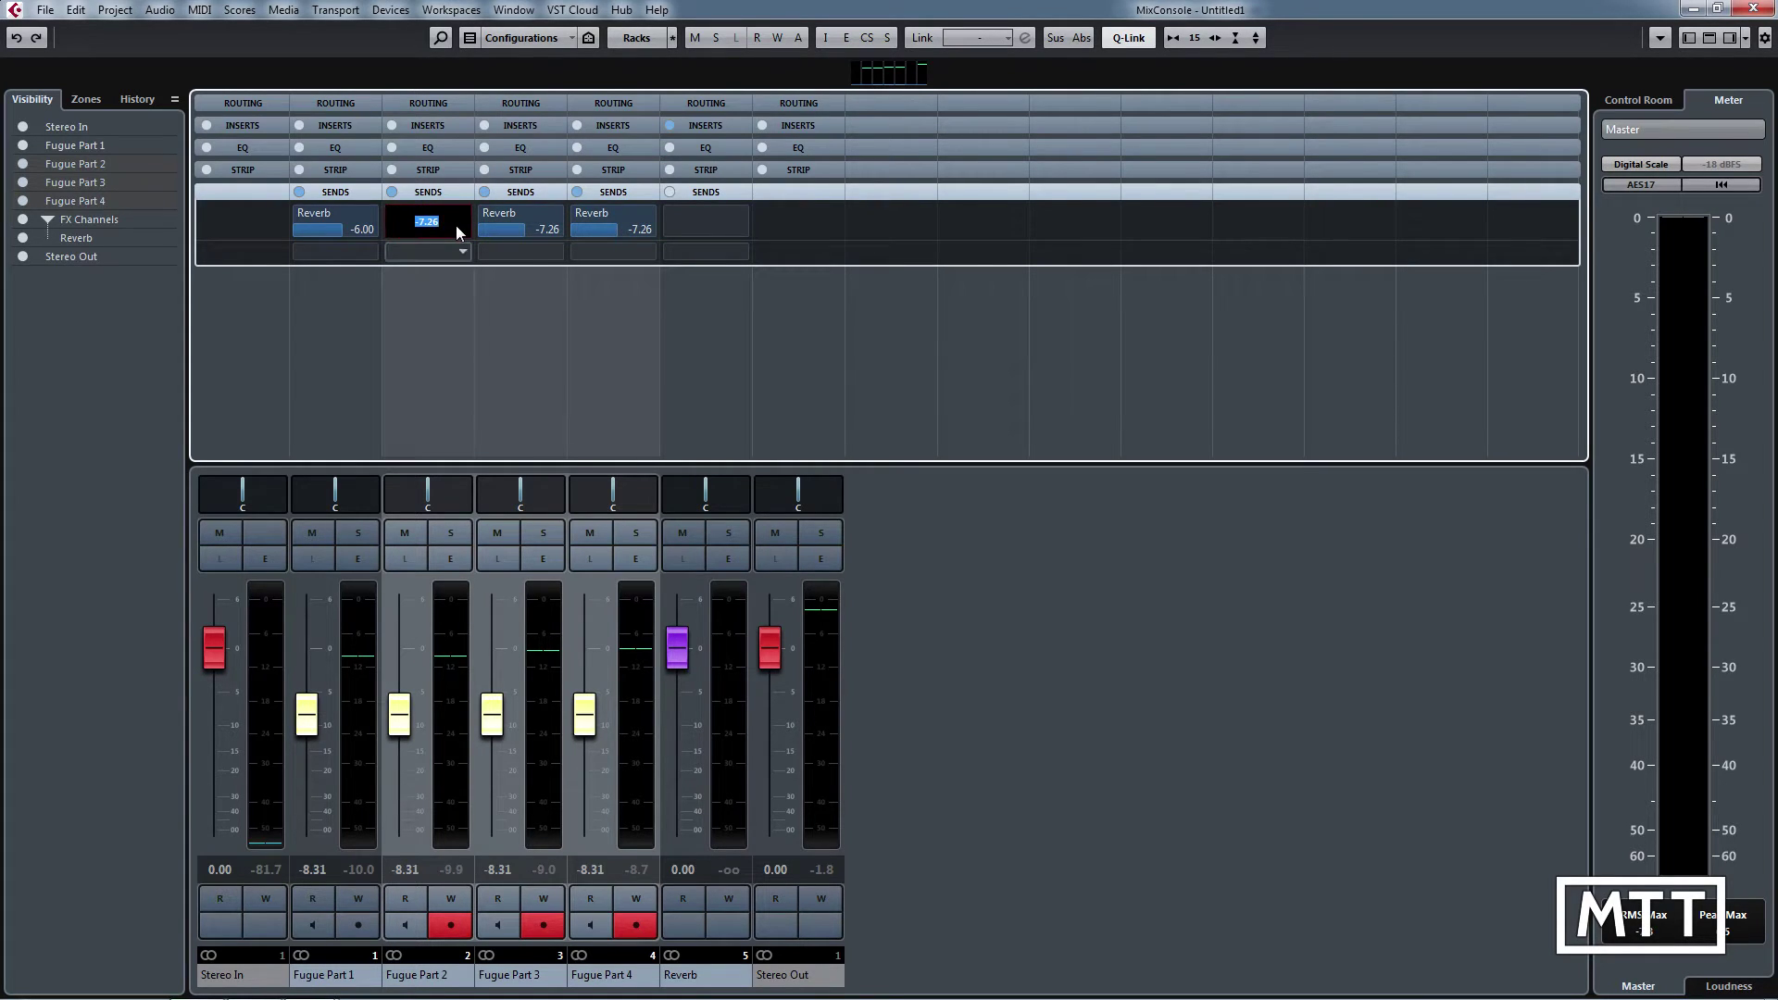
pyautogui.write('-6')
pyautogui.press('Return')
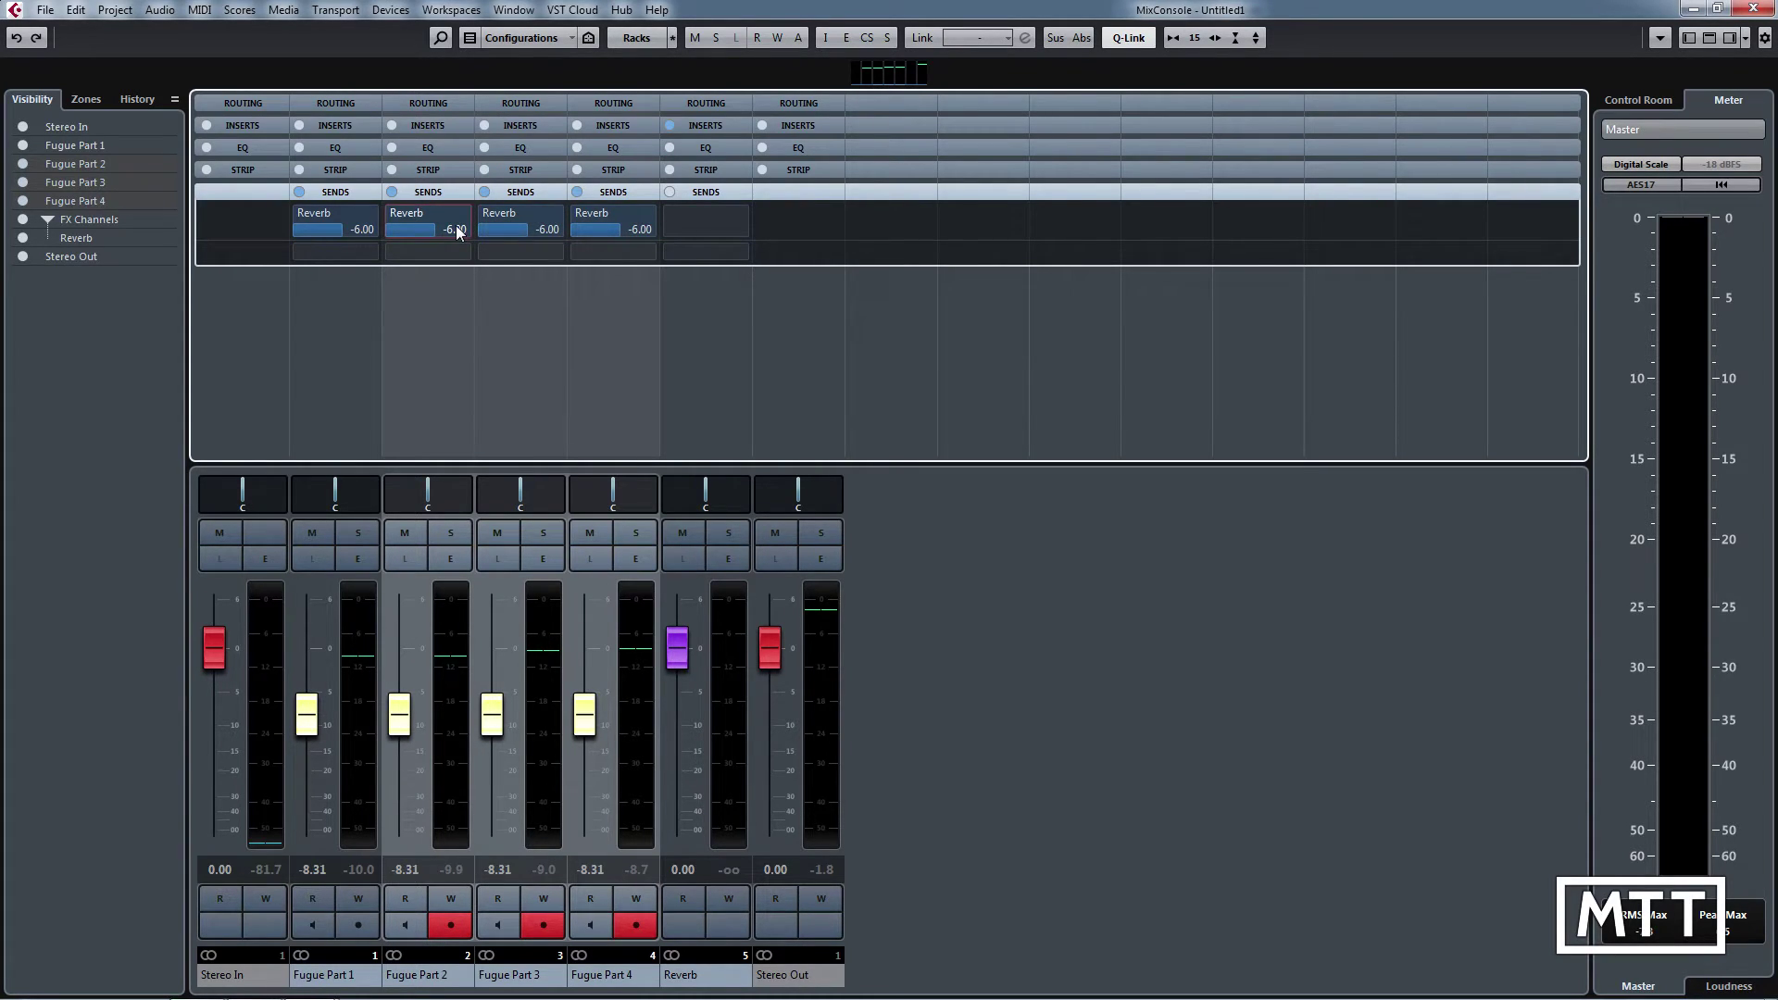
pyautogui.press('space')
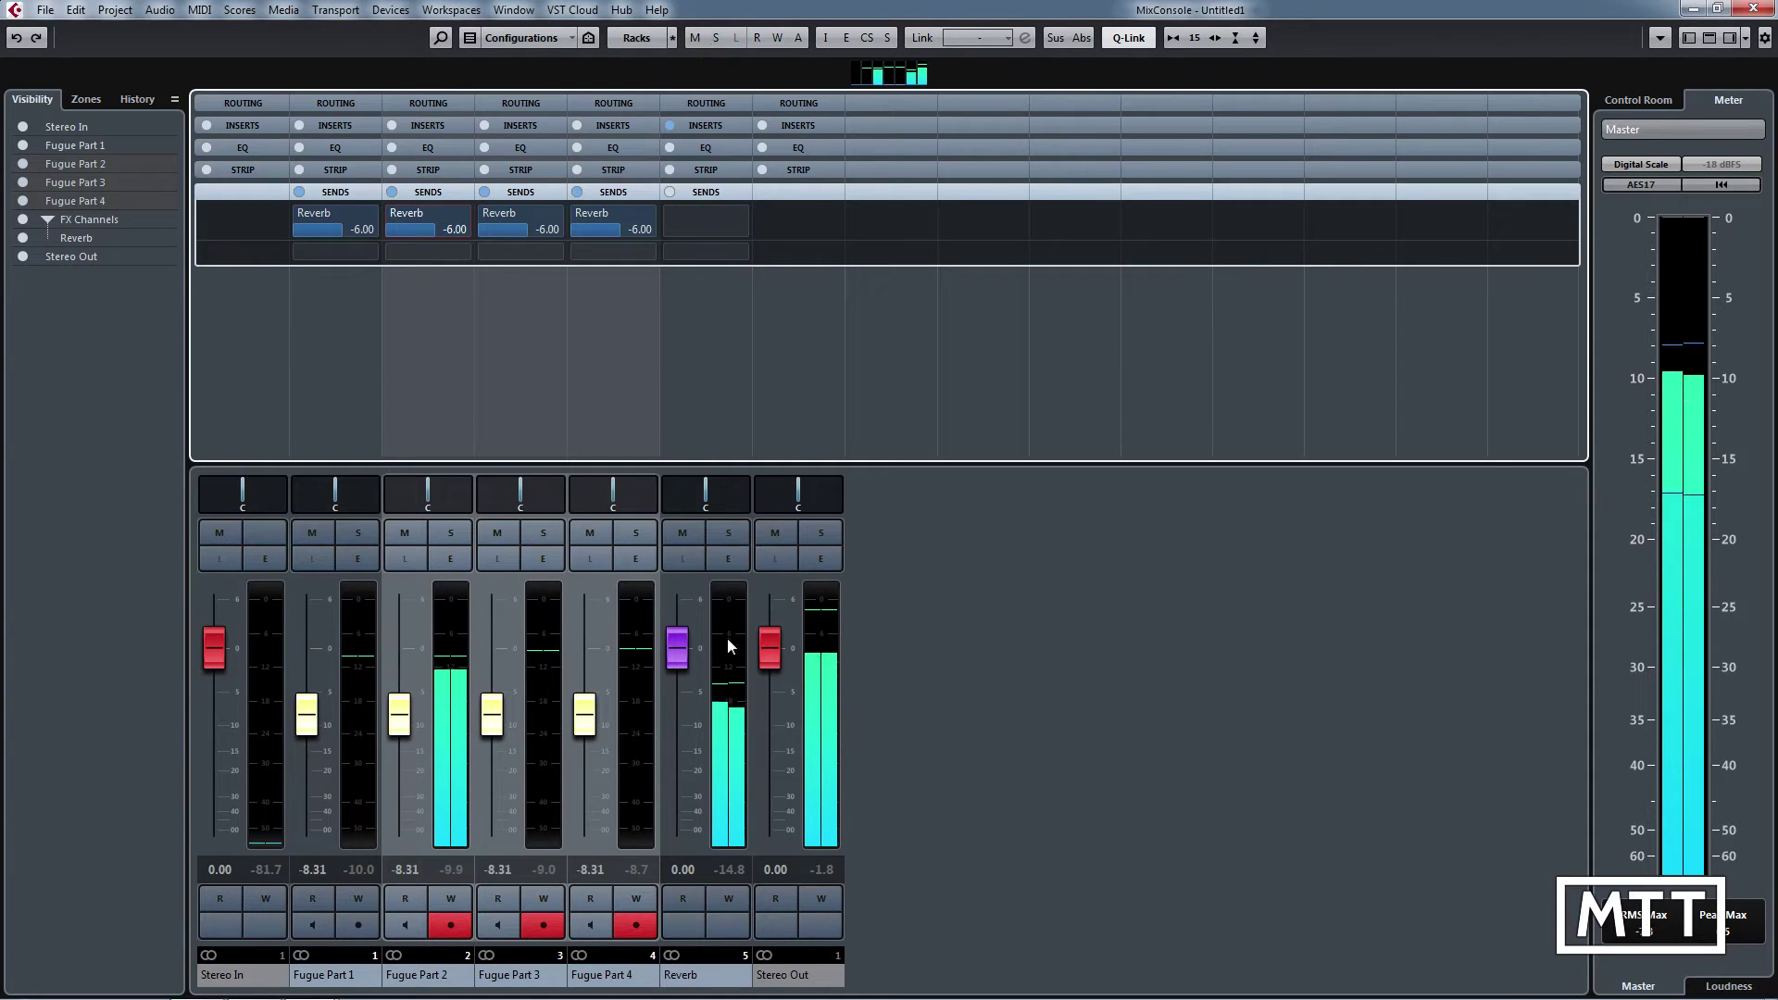
# Open the Reverb channel's RoomWorks and load the Drums Long Snare preset
pyautogui.click(729, 559)
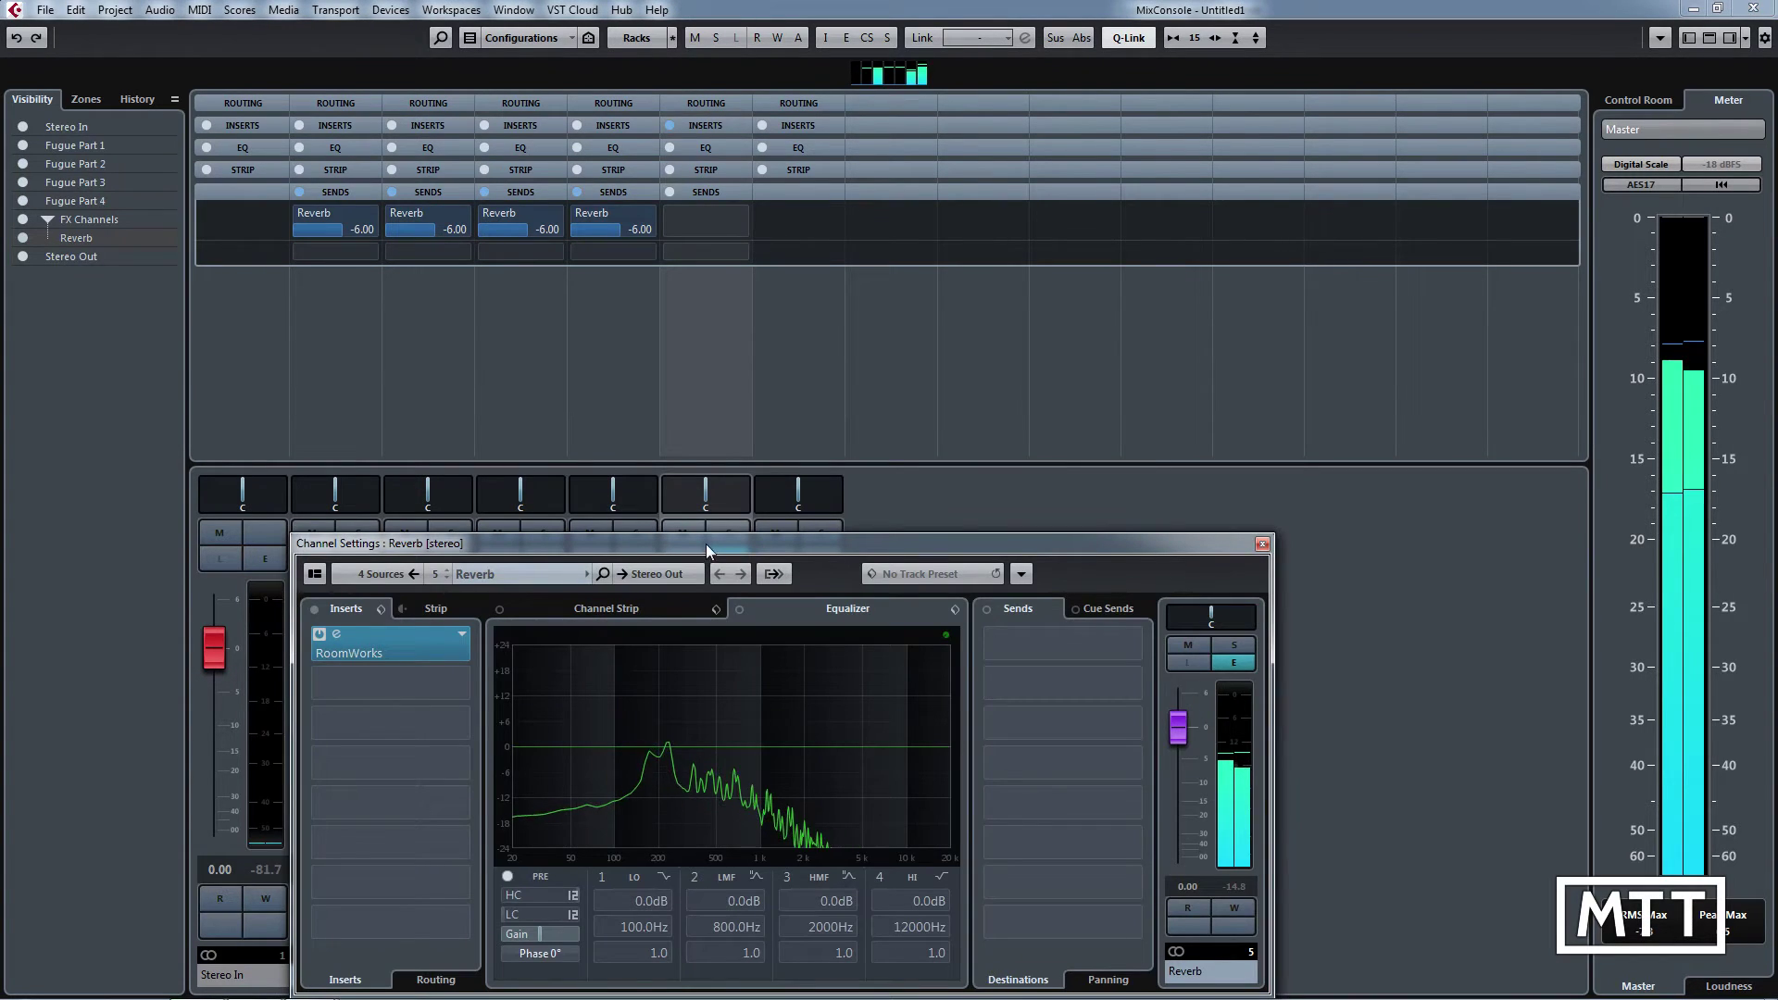
pyautogui.moveTo(729, 545); pyautogui.dragTo(766, 343)
pyautogui.click(374, 434)
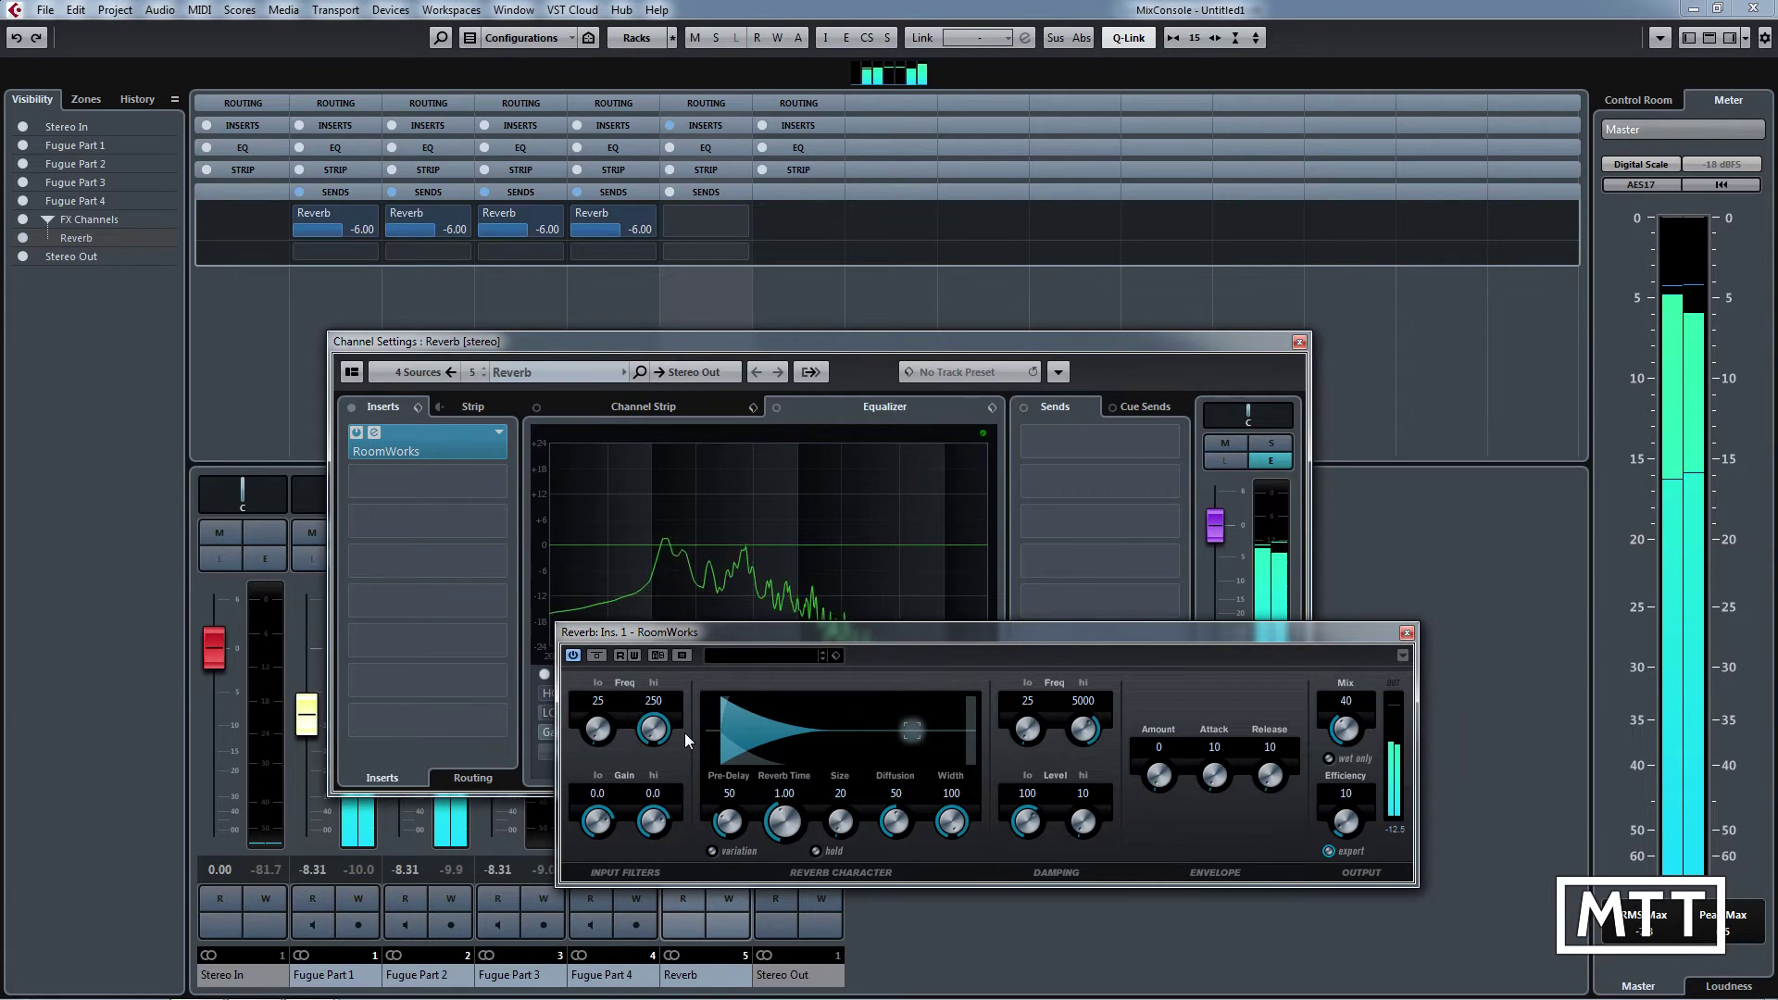
pyautogui.click(754, 656)
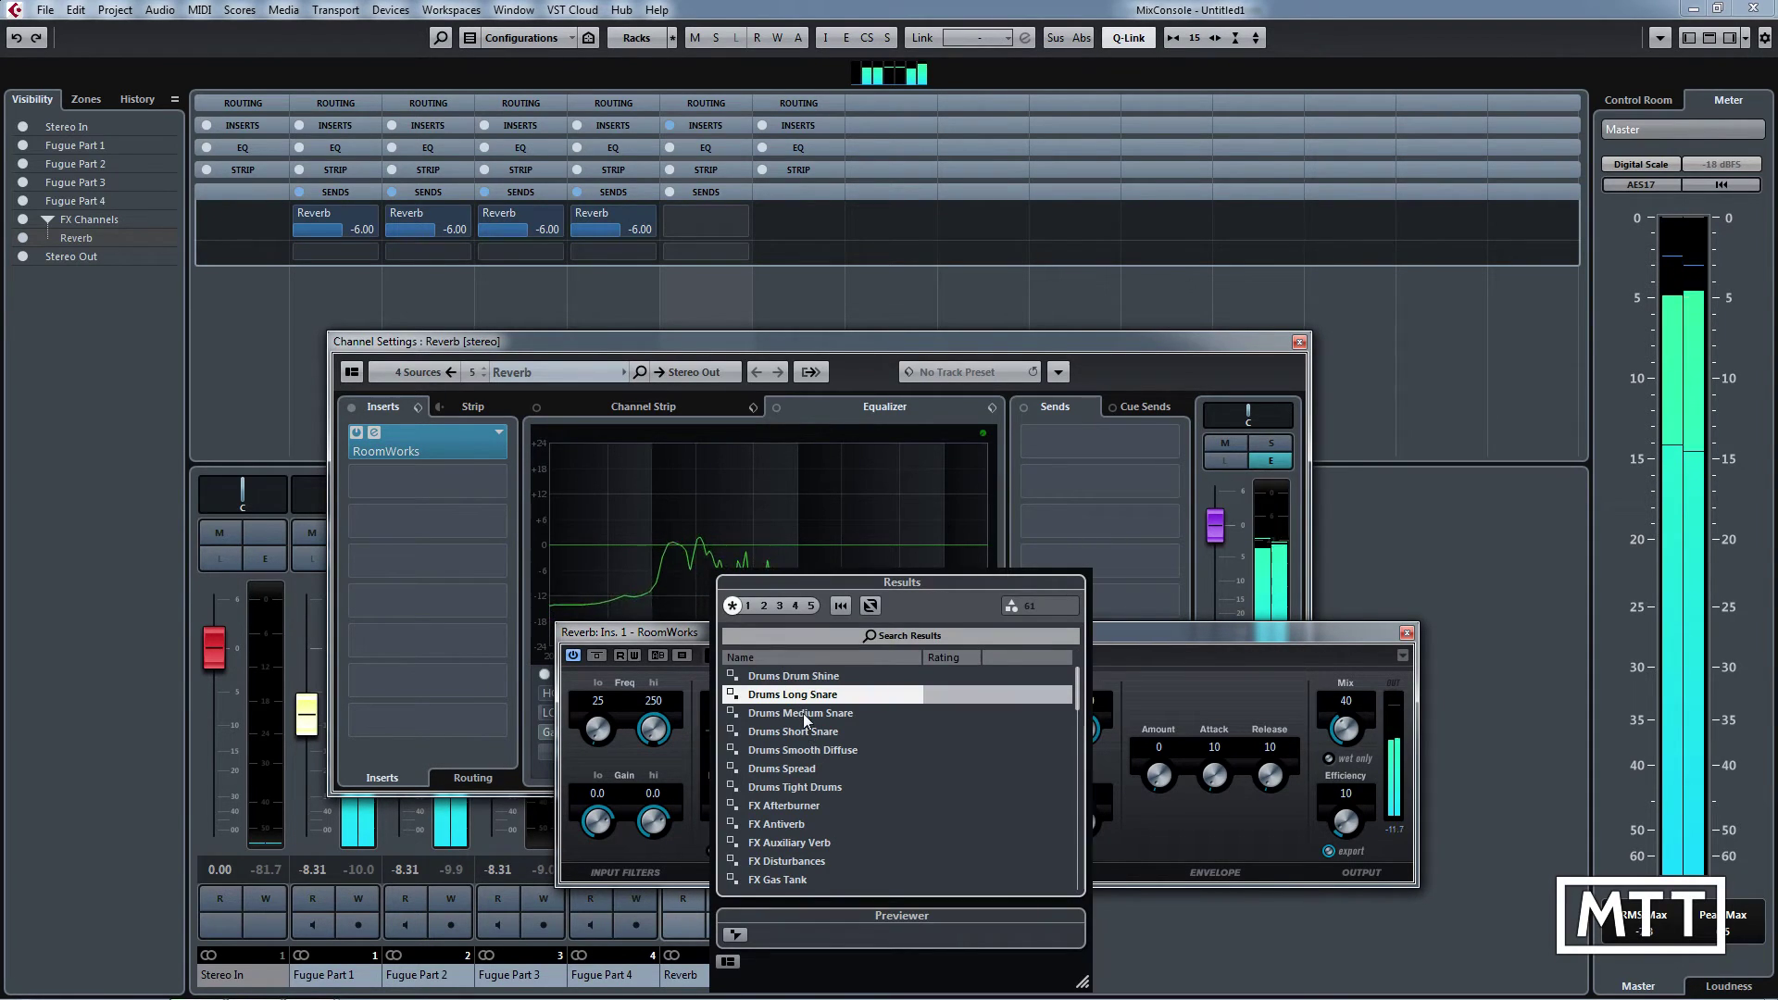
pyautogui.press('Up')
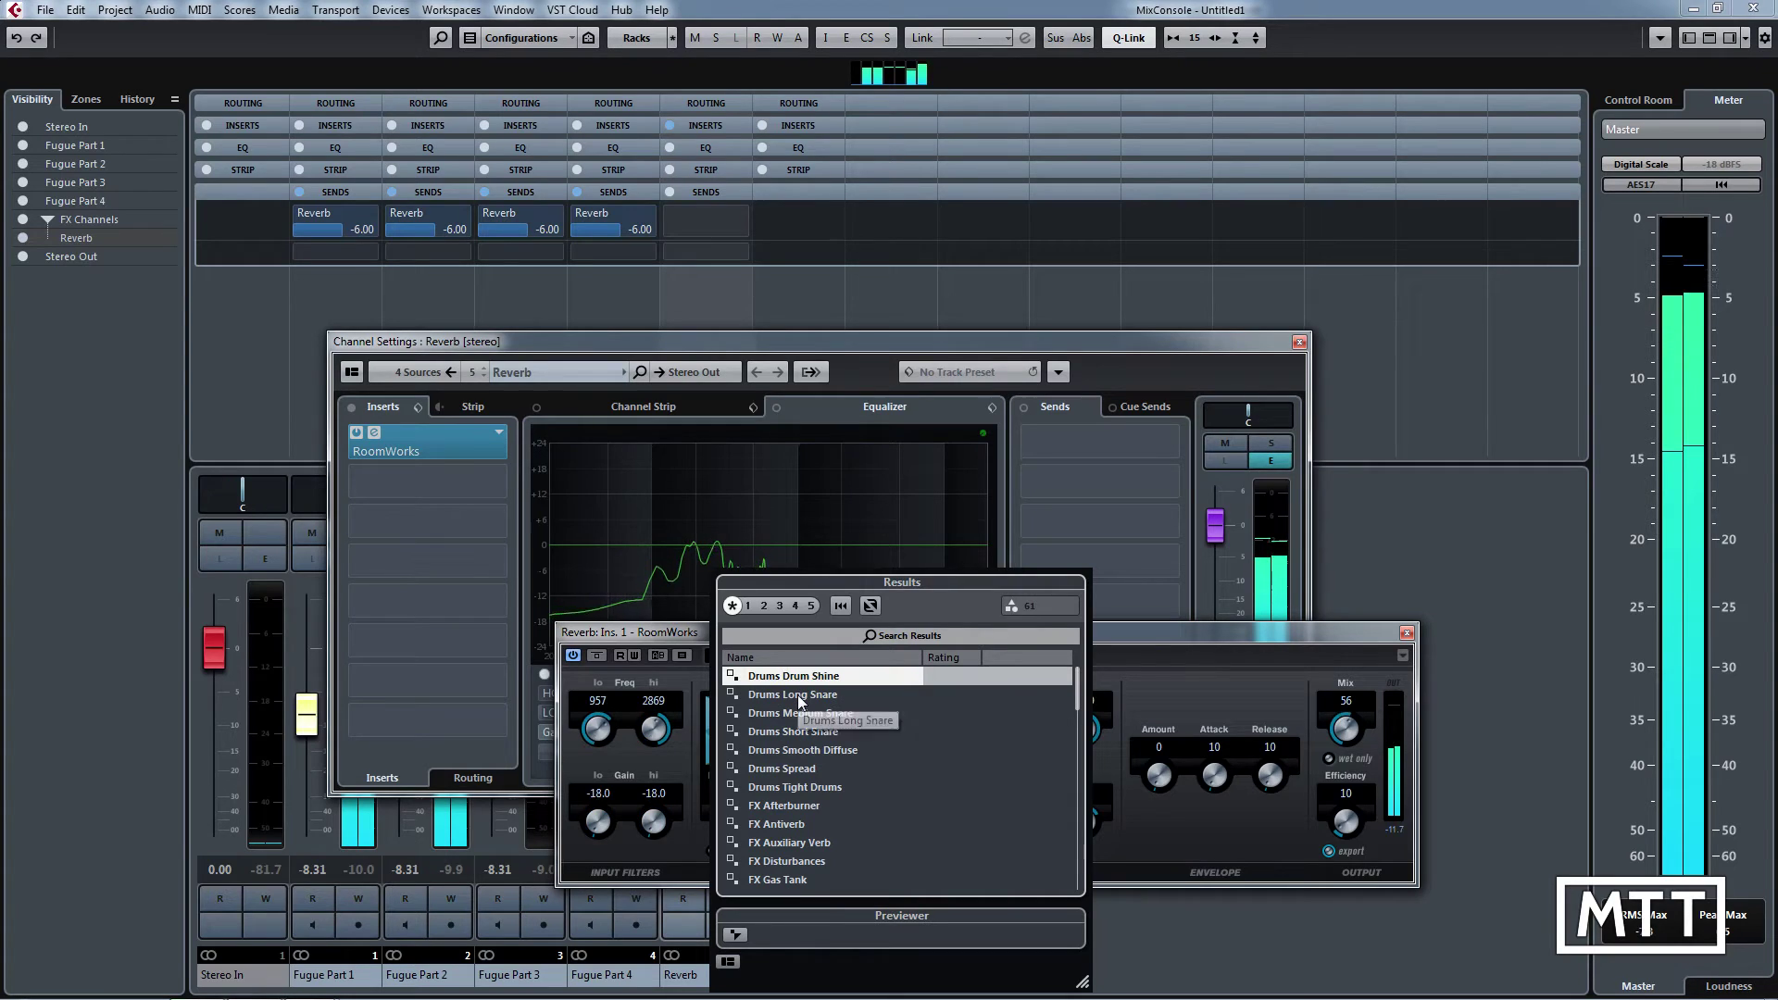
pyautogui.click(797, 694)
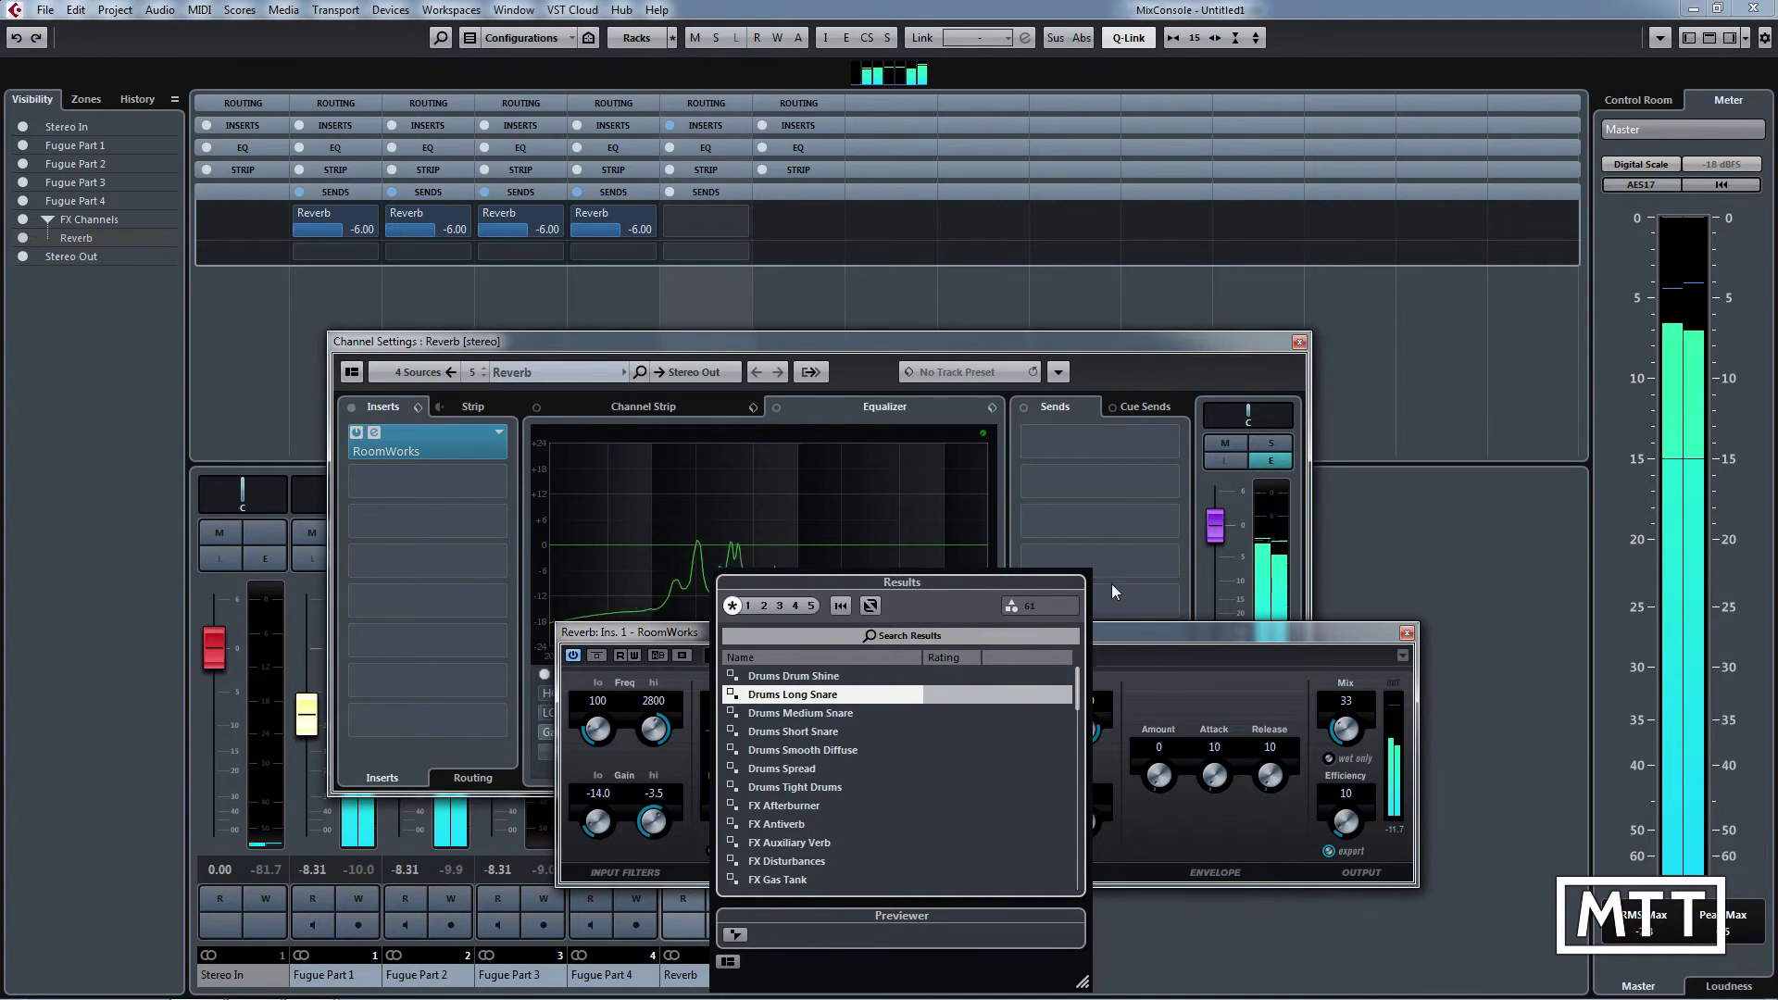
# Turn the RoomWorks Mix up to 100 and close the Reverb channel settings
pyautogui.click(1119, 632)
pyautogui.moveTo(1118, 633); pyautogui.dragTo(1039, 462)
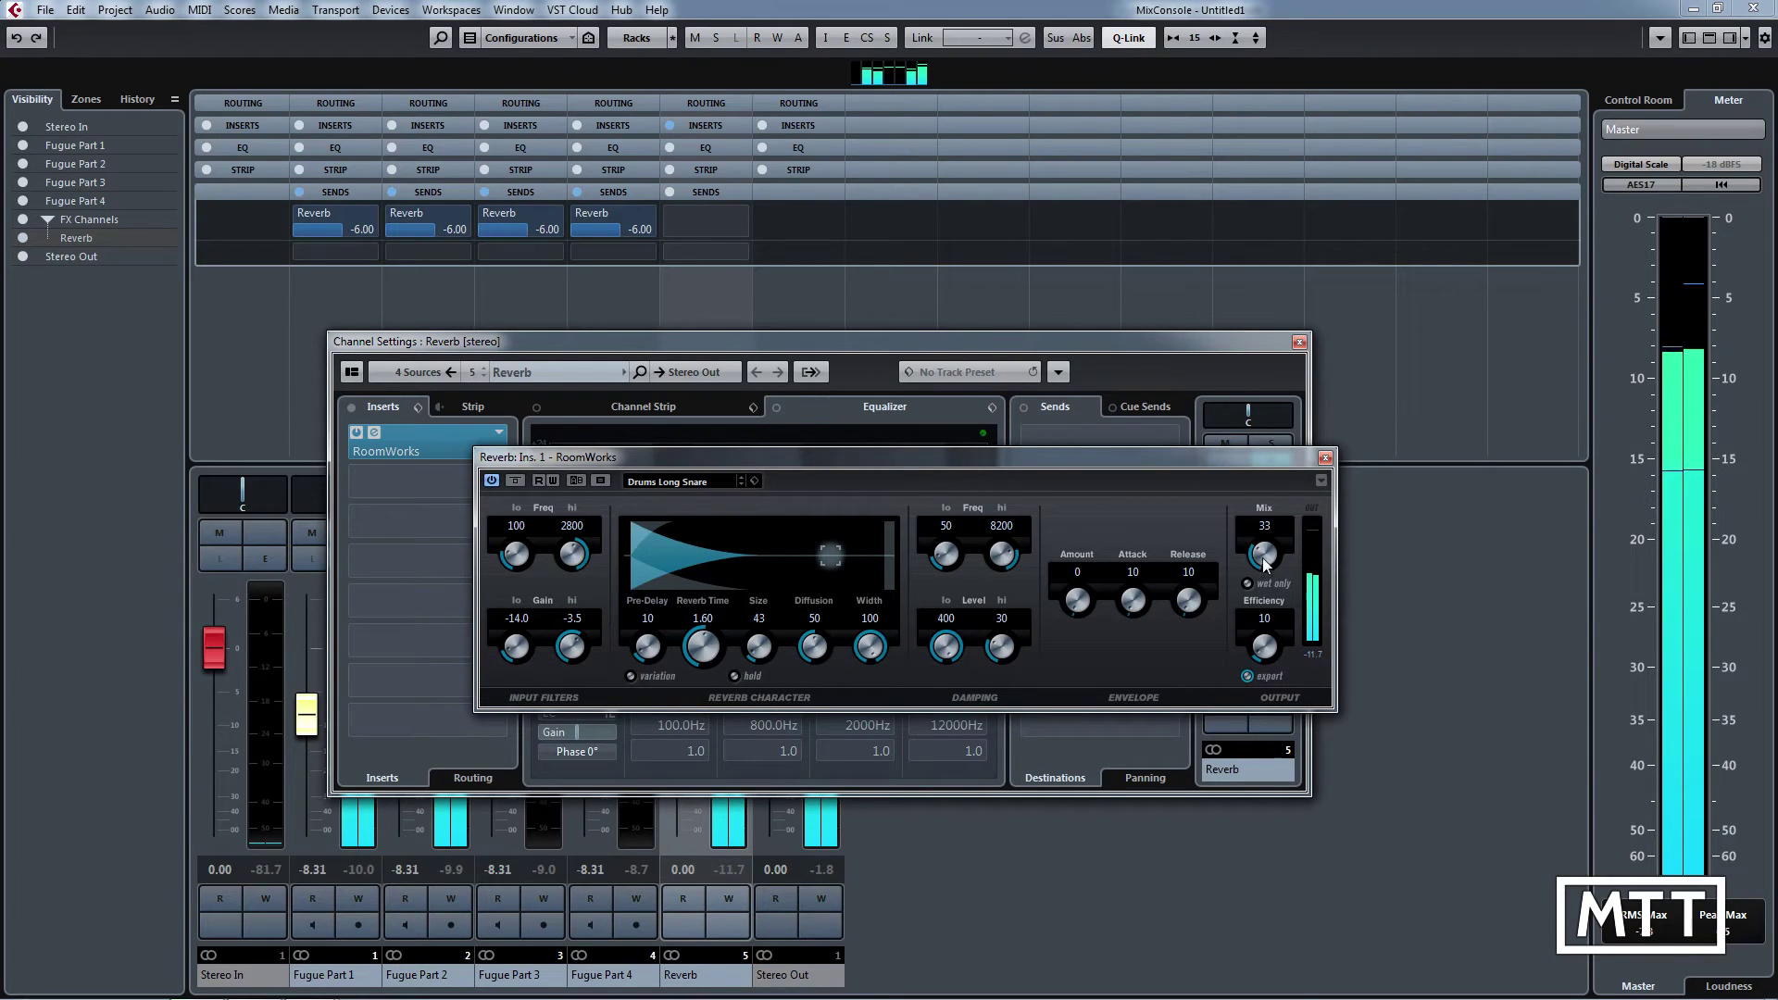
pyautogui.moveTo(1263, 558); pyautogui.dragTo(1263, 463)
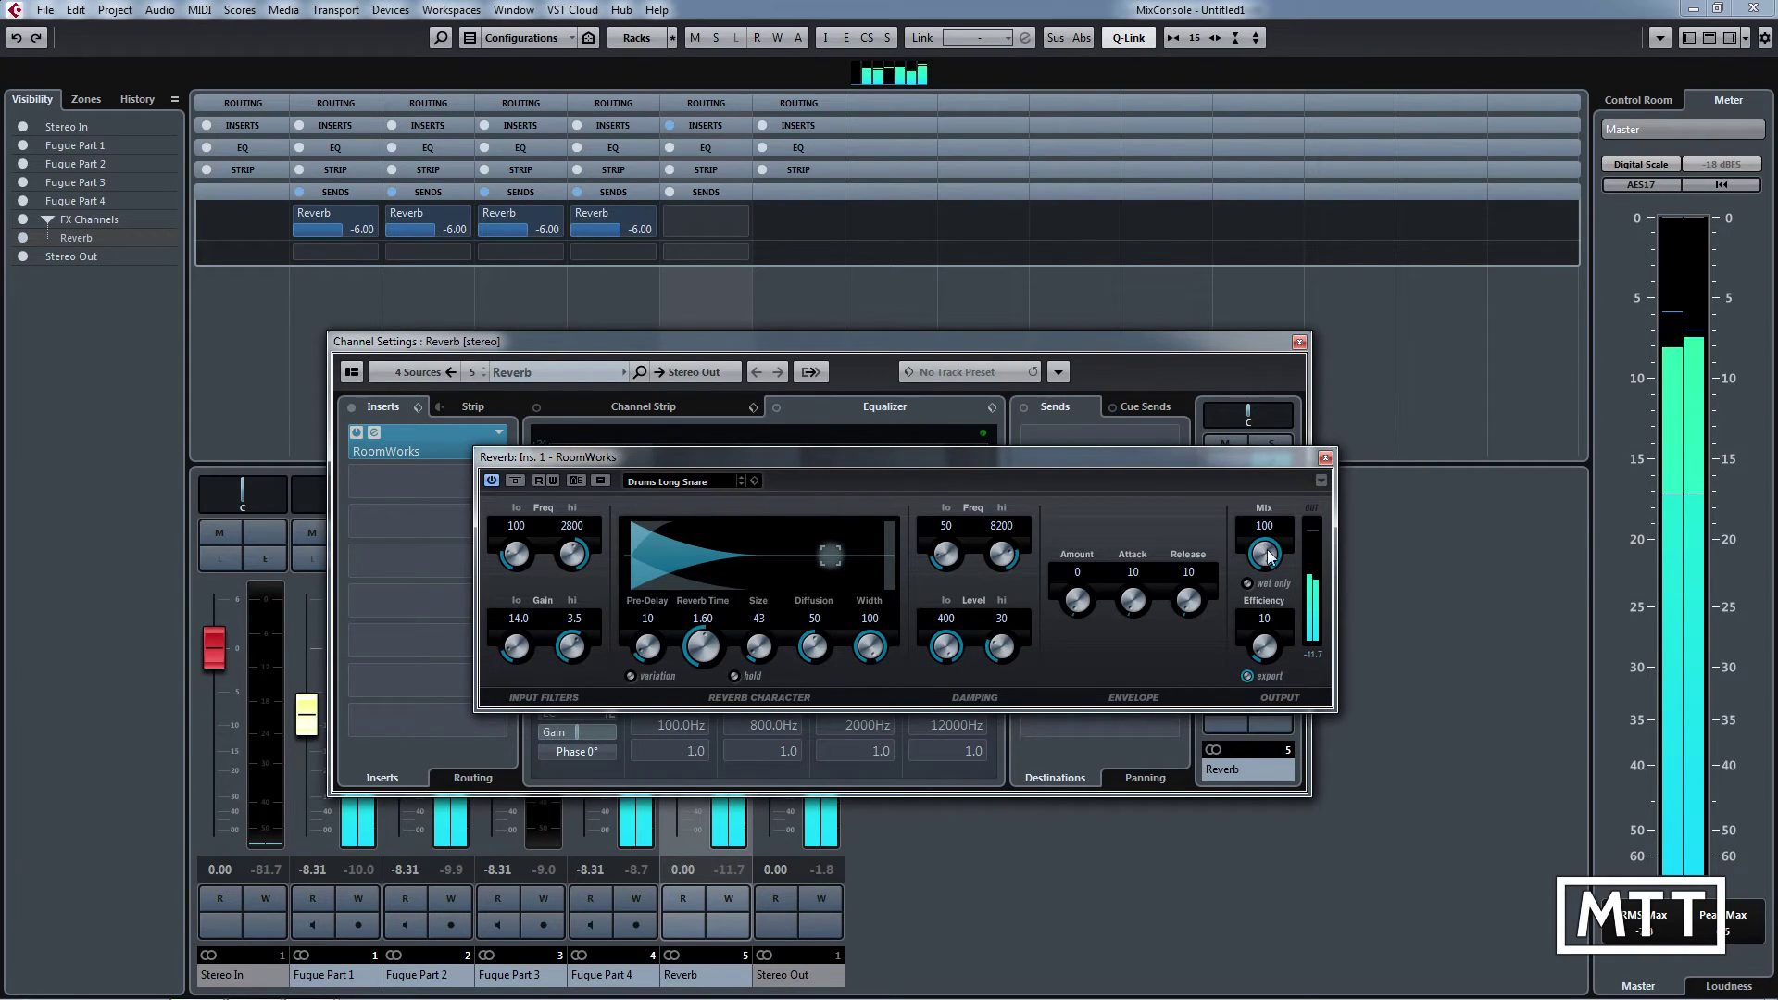
pyautogui.click(1311, 360)
pyautogui.click(1299, 342)
# Close the RoomWorks window and bring the Reverb FX channel fader down to -3.59 dB
pyautogui.click(1325, 458)
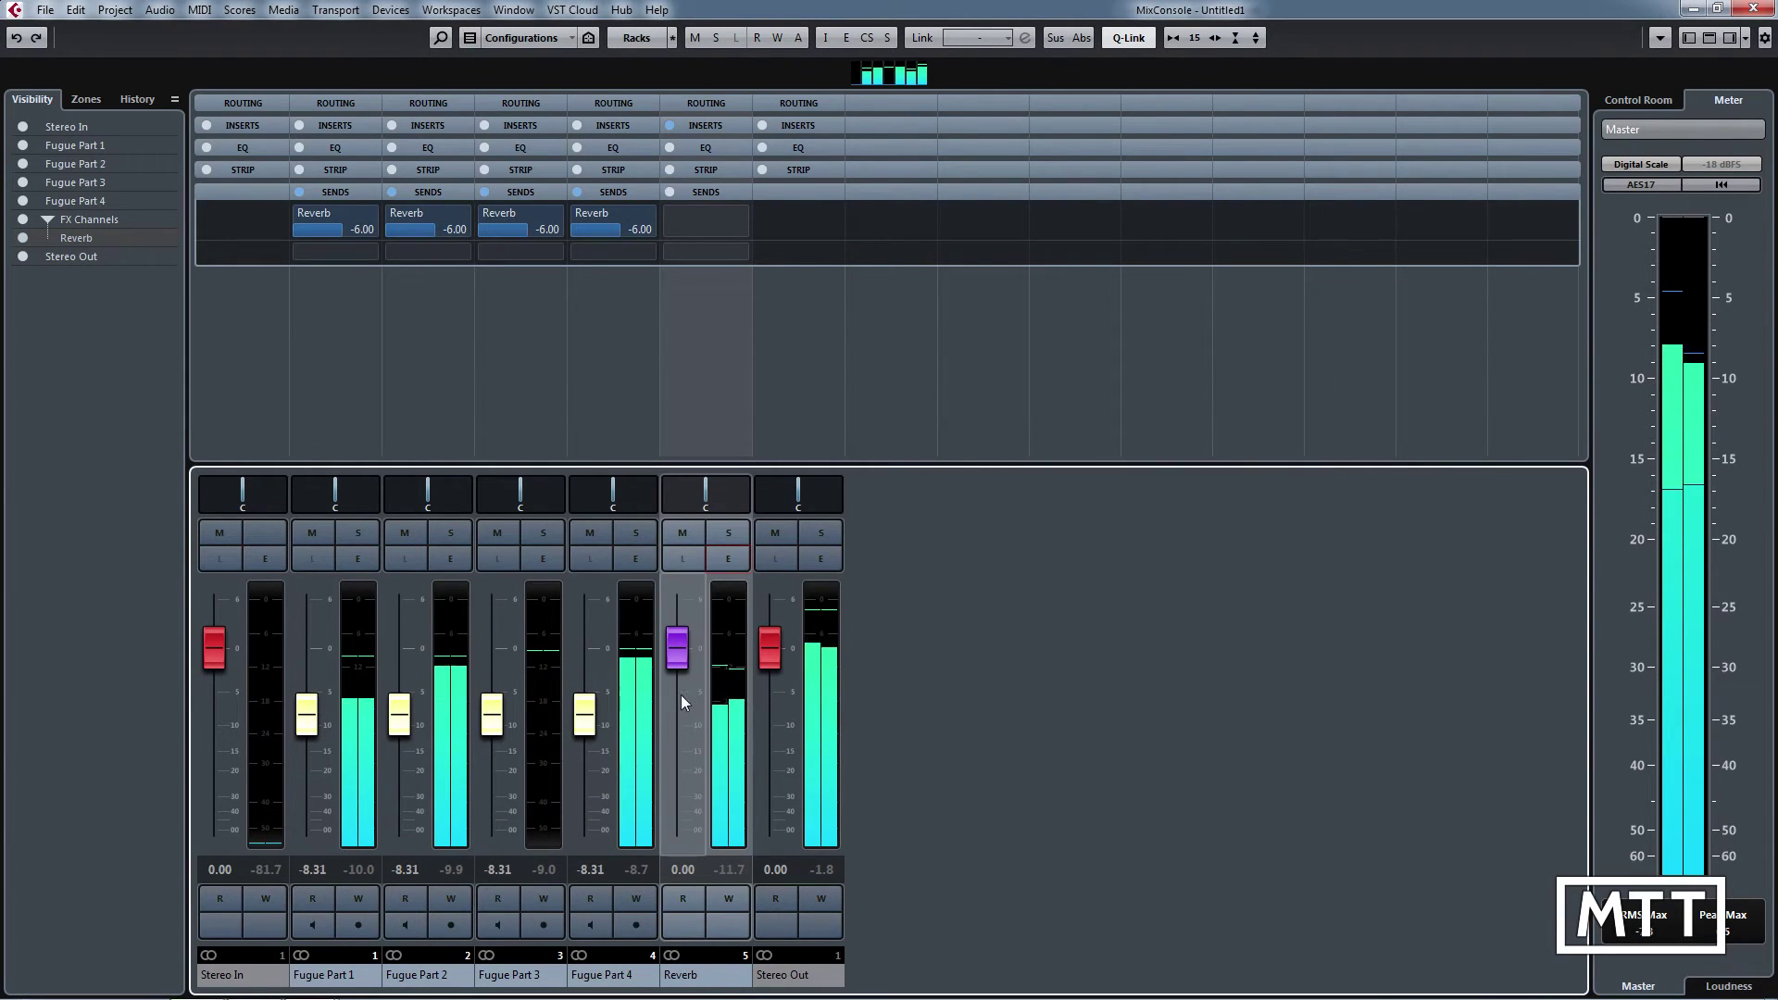
pyautogui.moveTo(677, 659)
pyautogui.mouseDown()
pyautogui.moveTo(673, 843)
pyautogui.moveTo(675, 622)
pyautogui.moveTo(663, 824)
pyautogui.moveTo(685, 690)
pyautogui.mouseUp()
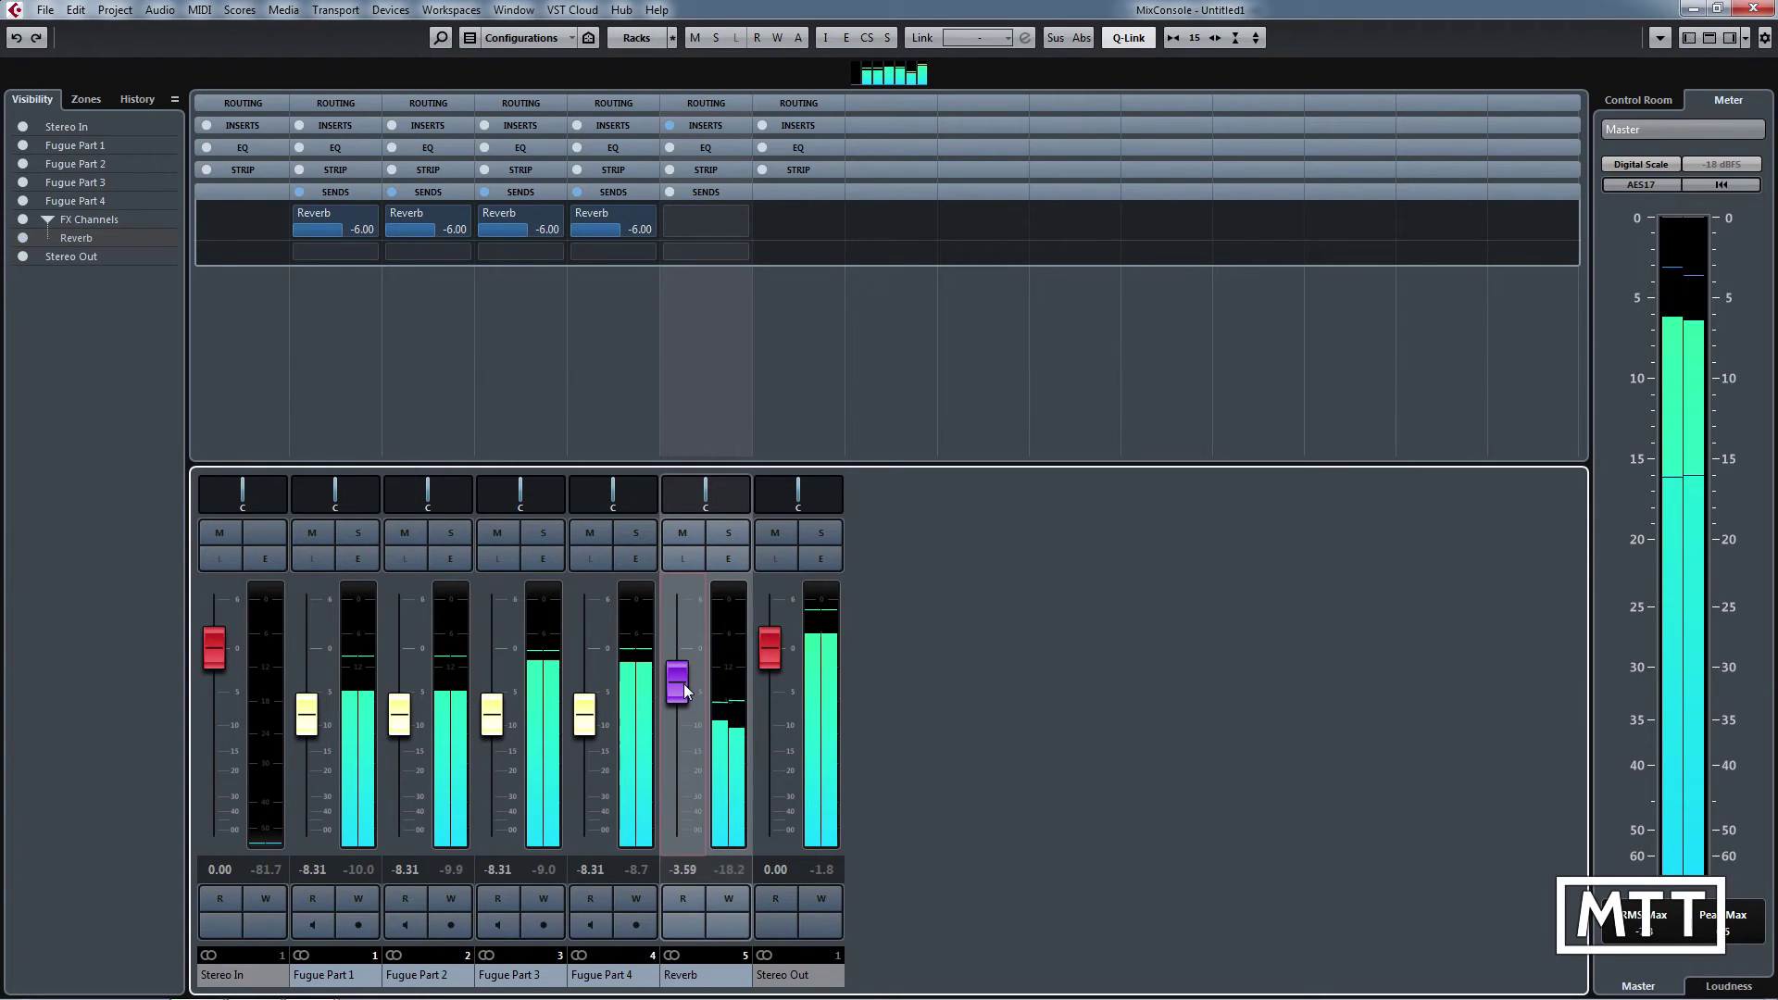